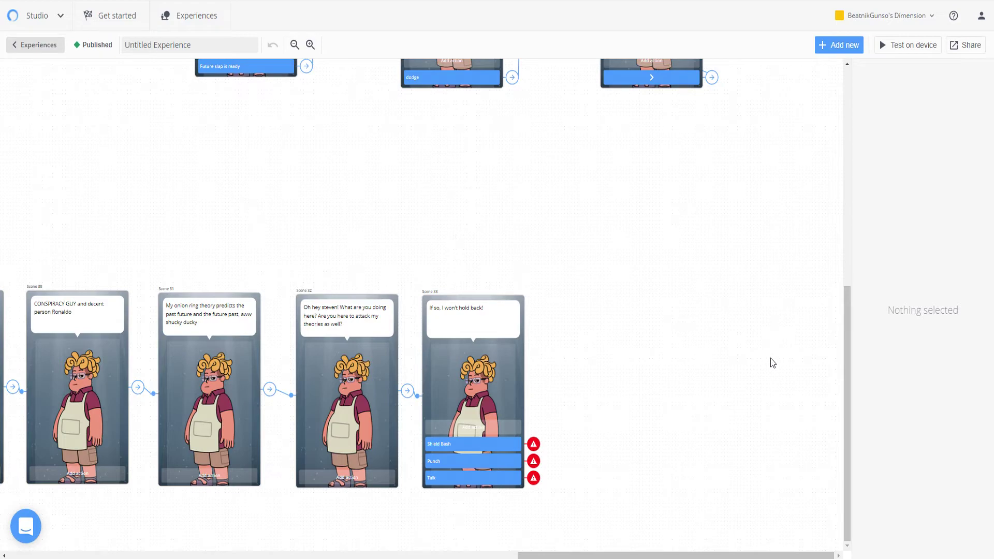
Link Scene 33's Shield Bash action to a Simple probability block
drag(772, 555, 378, 556)
scroll(252, 405, up, 5)
scroll(252, 405, up, 3)
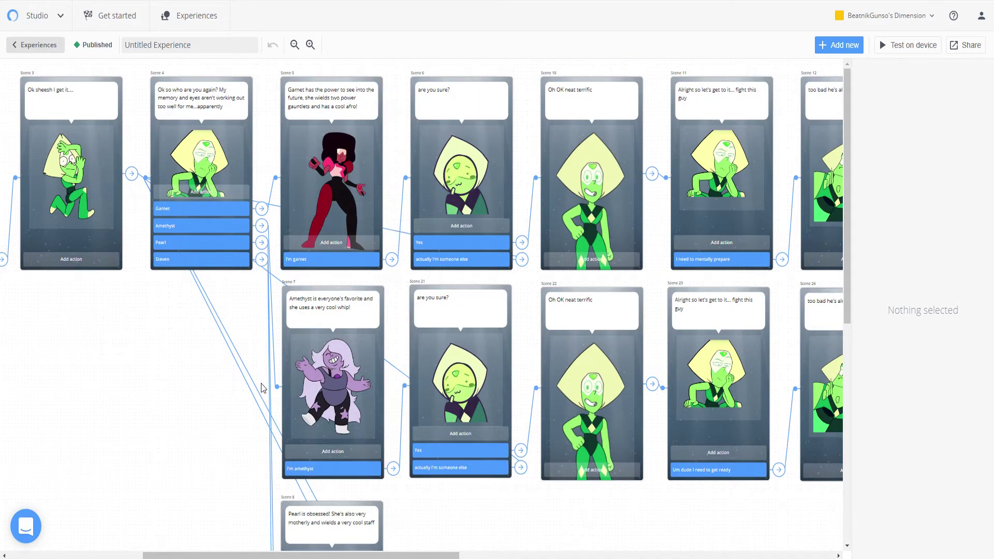
scroll(262, 388, down, 10)
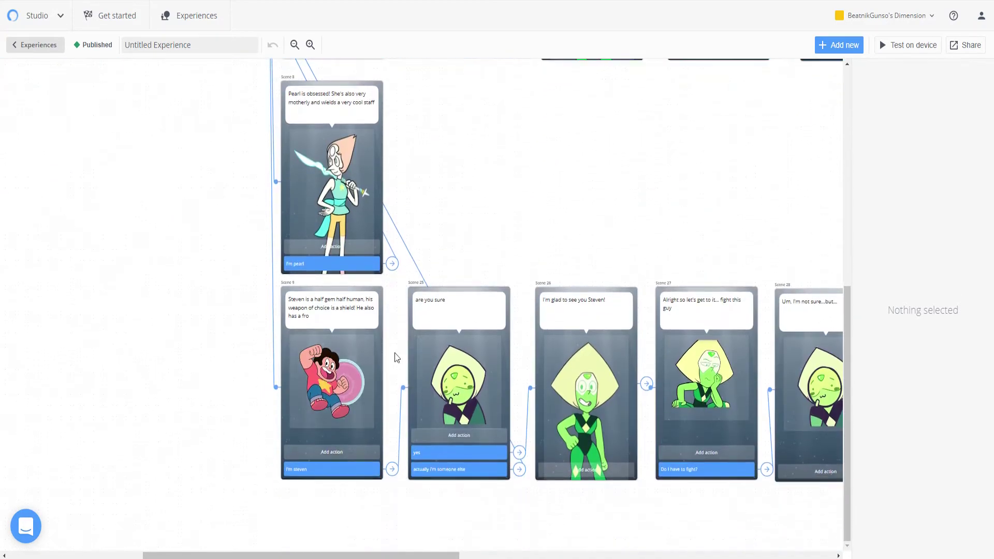
drag(456, 555, 595, 521)
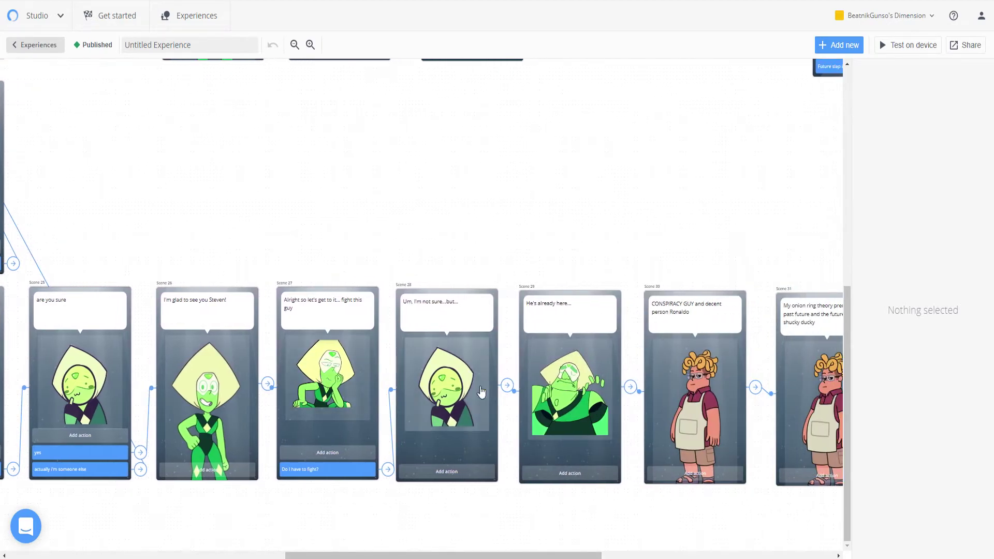
drag(536, 555, 717, 506)
scroll(721, 343, up, 5)
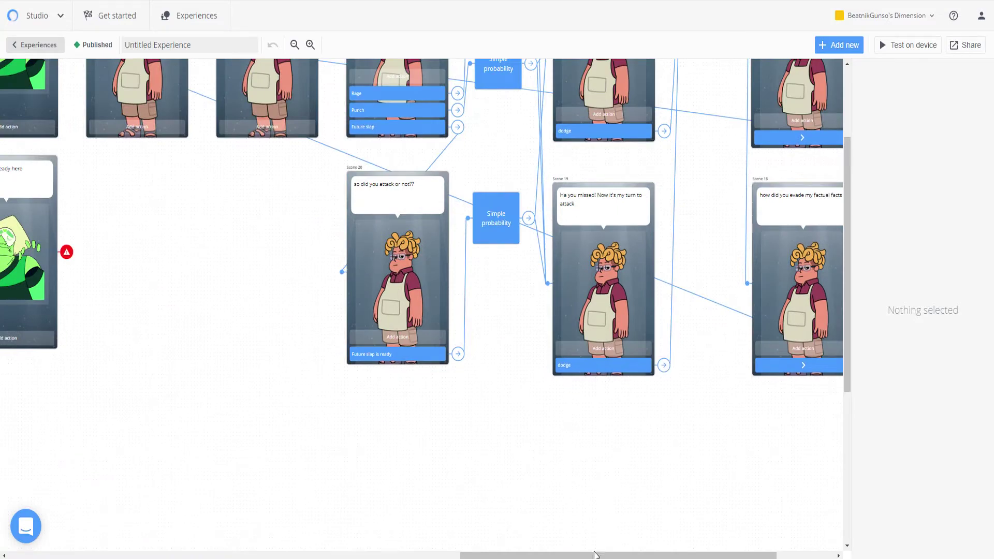
drag(595, 555, 331, 534)
scroll(705, 408, down, 5)
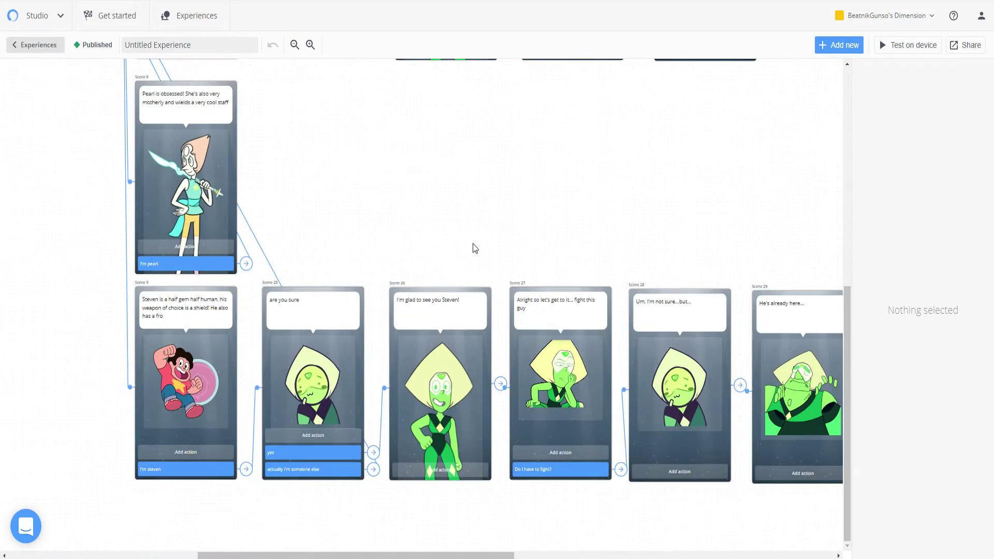
scroll(469, 265, up, 5)
scroll(472, 197, down, 5)
drag(441, 554, 709, 505)
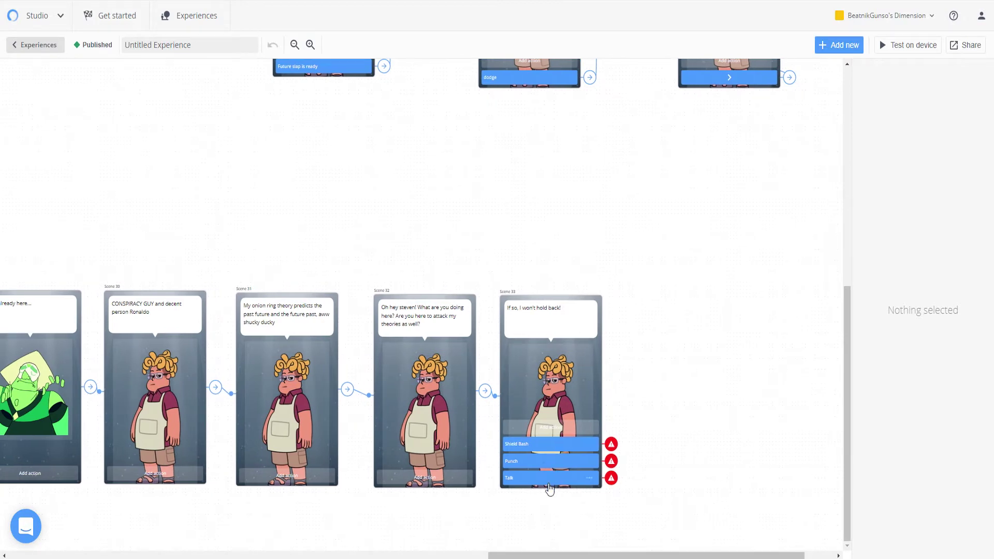
drag(696, 554, 702, 489)
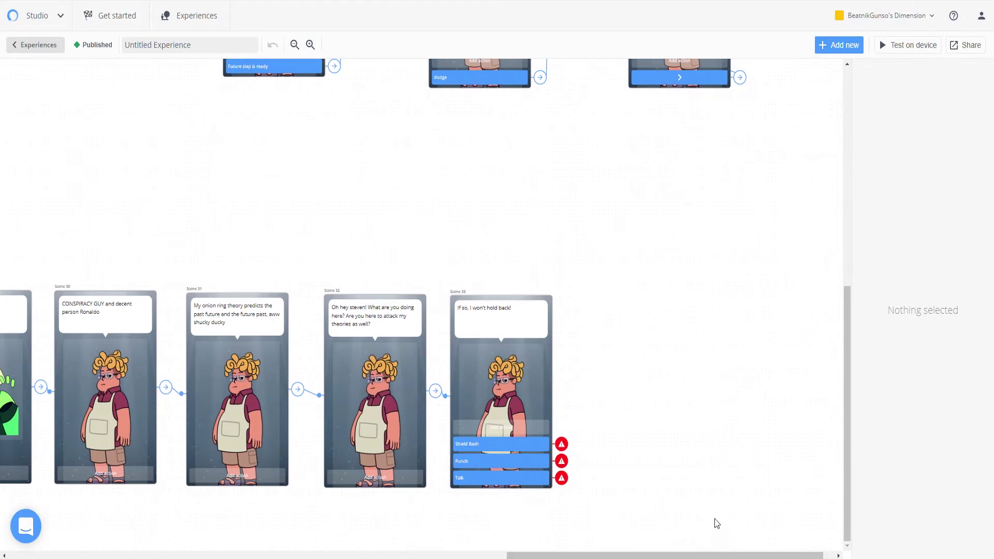
scroll(654, 376, up, 1)
scroll(653, 376, up, 7)
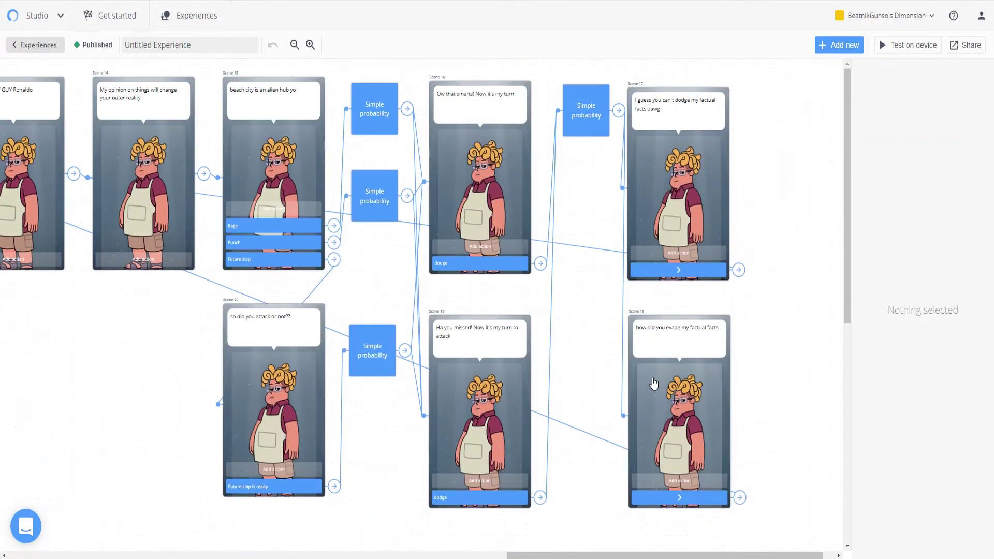
scroll(650, 388, down, 8)
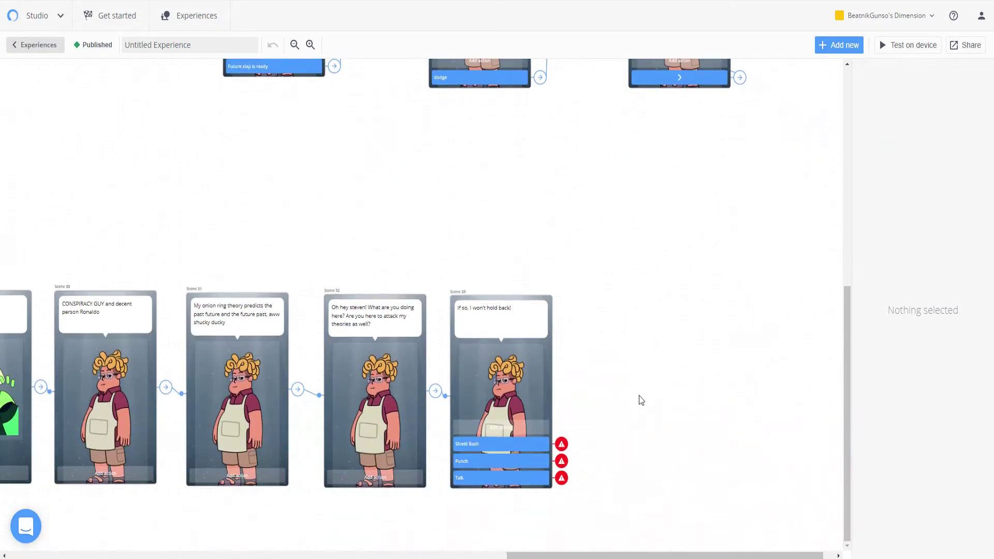
scroll(605, 390, up, 8)
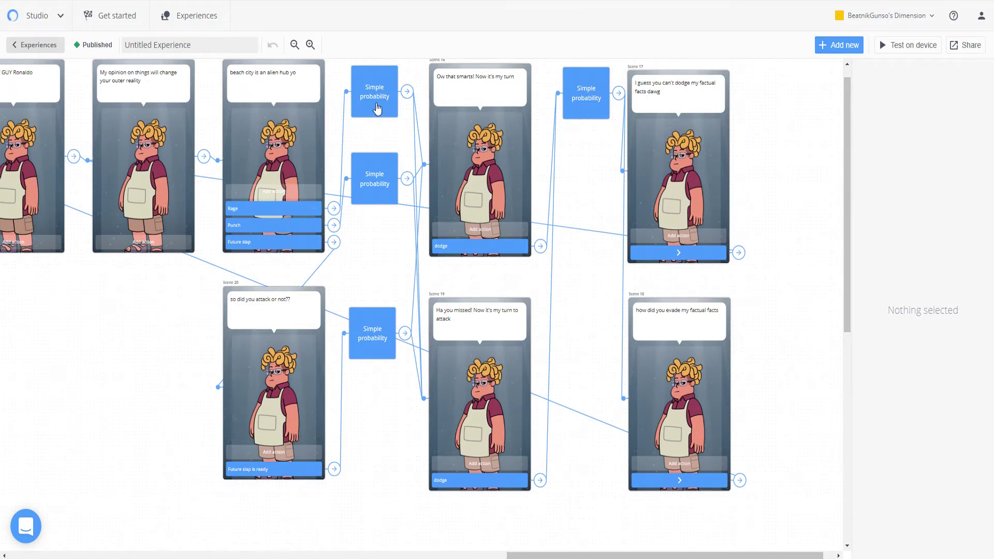
scroll(473, 304, down, 9)
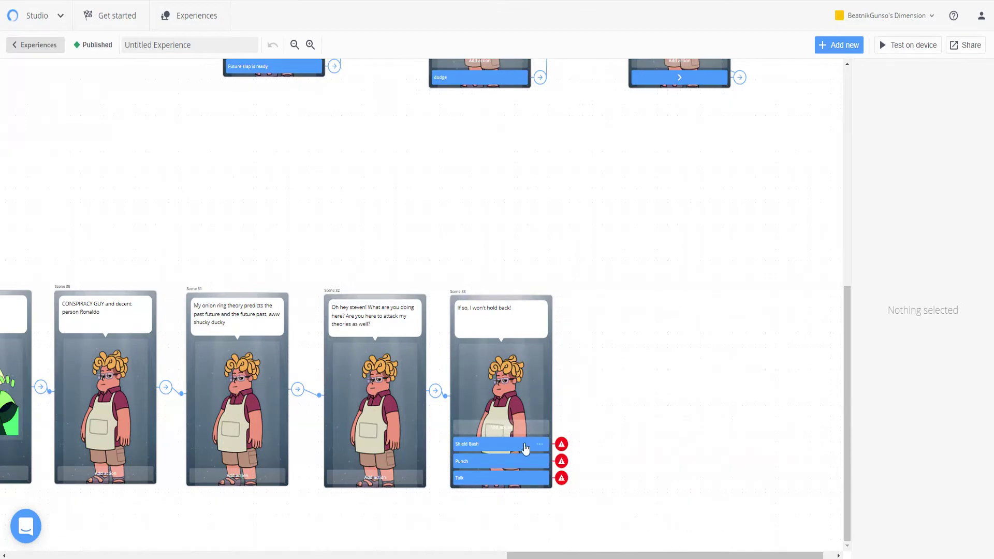
click(561, 444)
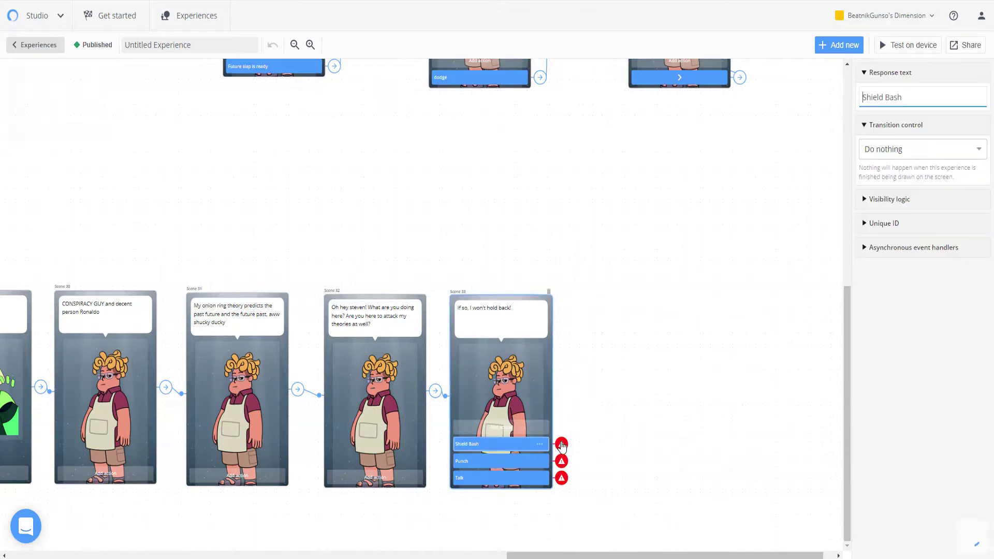
click(905, 149)
click(914, 216)
click(918, 176)
scroll(900, 232, down, 1)
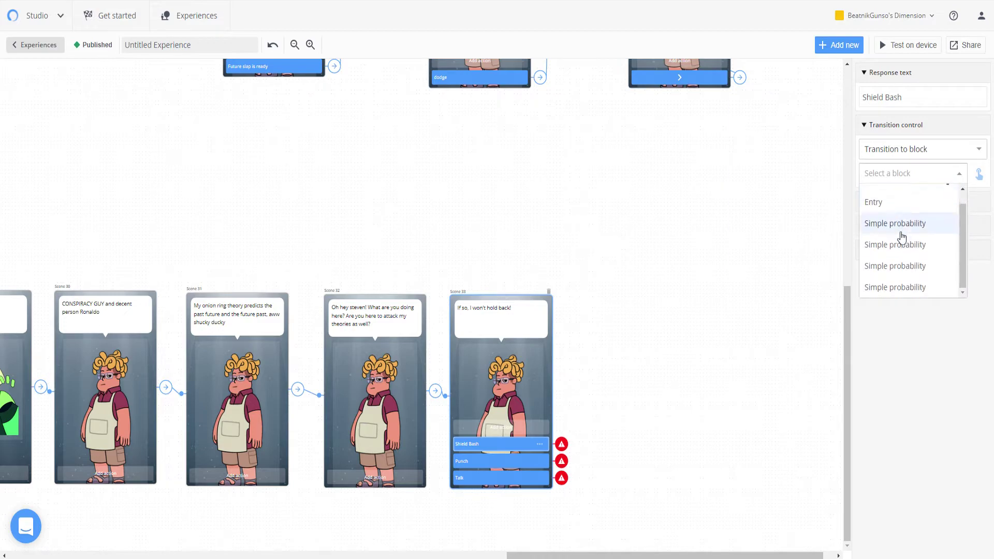
scroll(901, 240, up, 1)
click(900, 238)
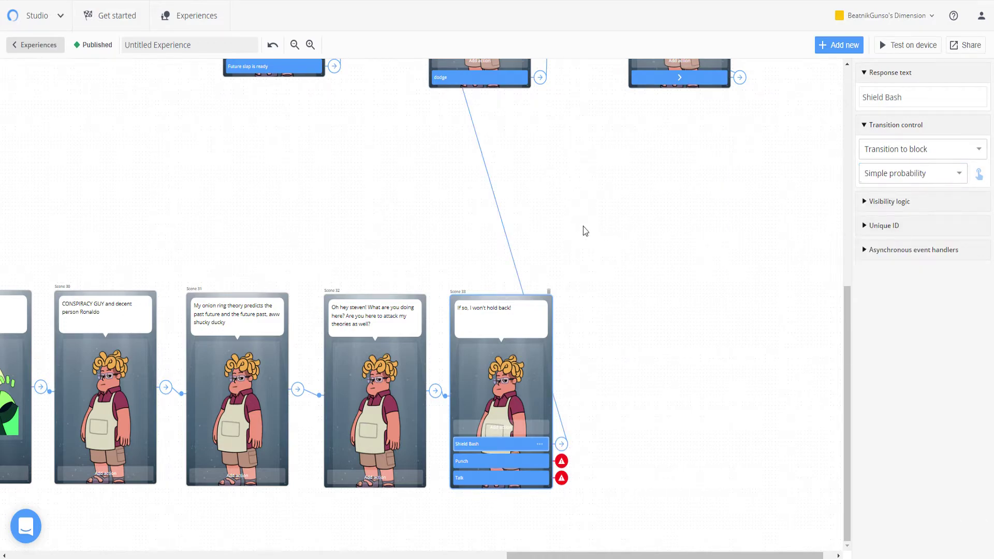
click(621, 256)
scroll(620, 249, up, 8)
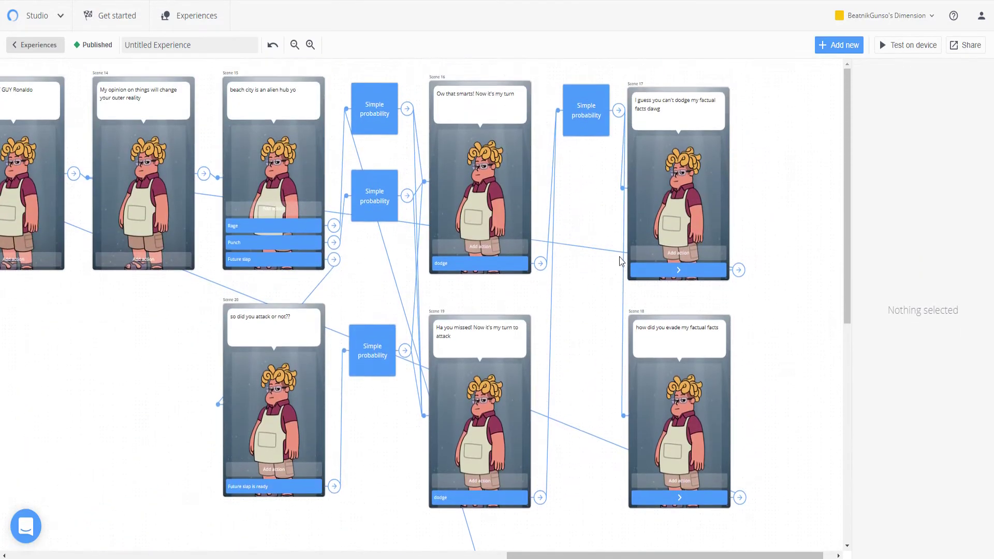
scroll(621, 263, down, 8)
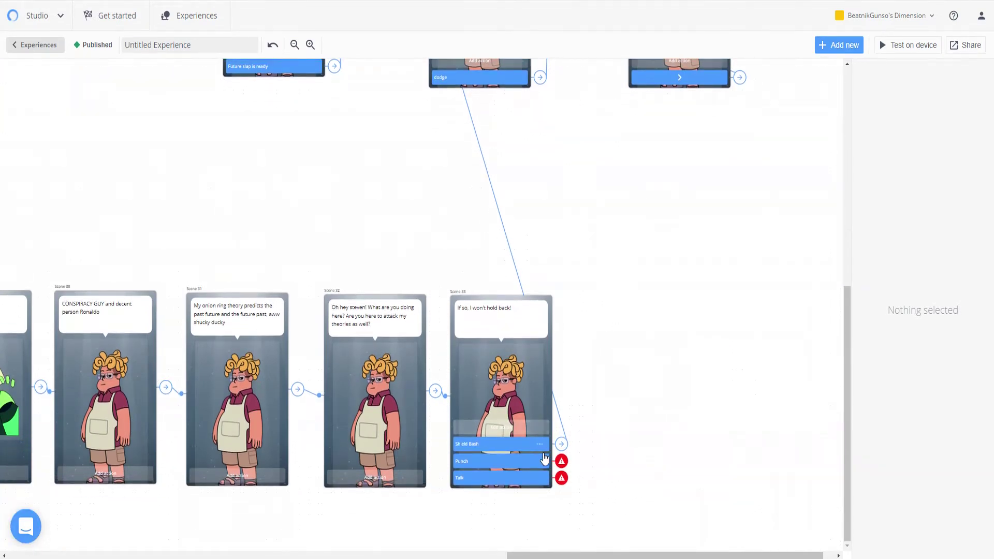
Link Scene 33's Punch action to a different Simple probability block
click(534, 468)
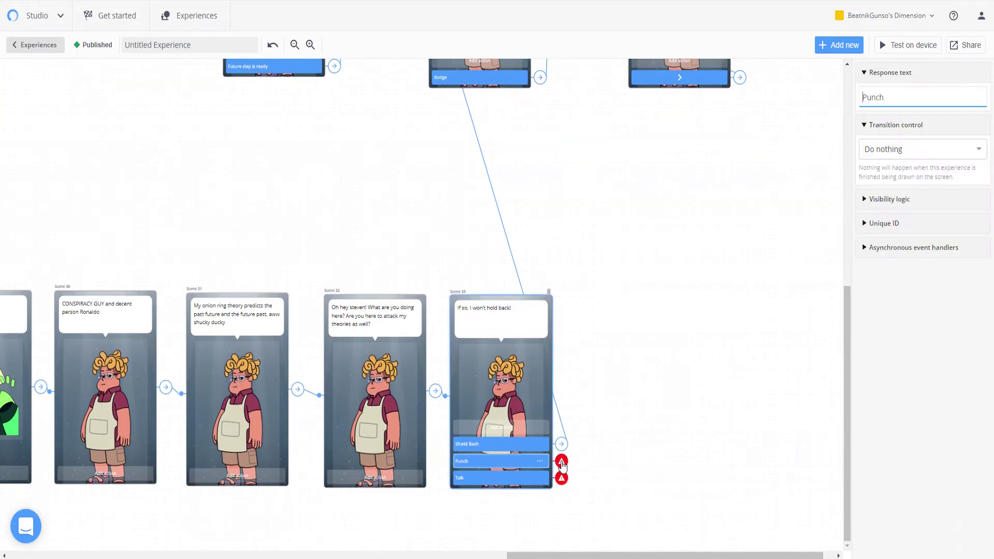
scroll(732, 312, up, 8)
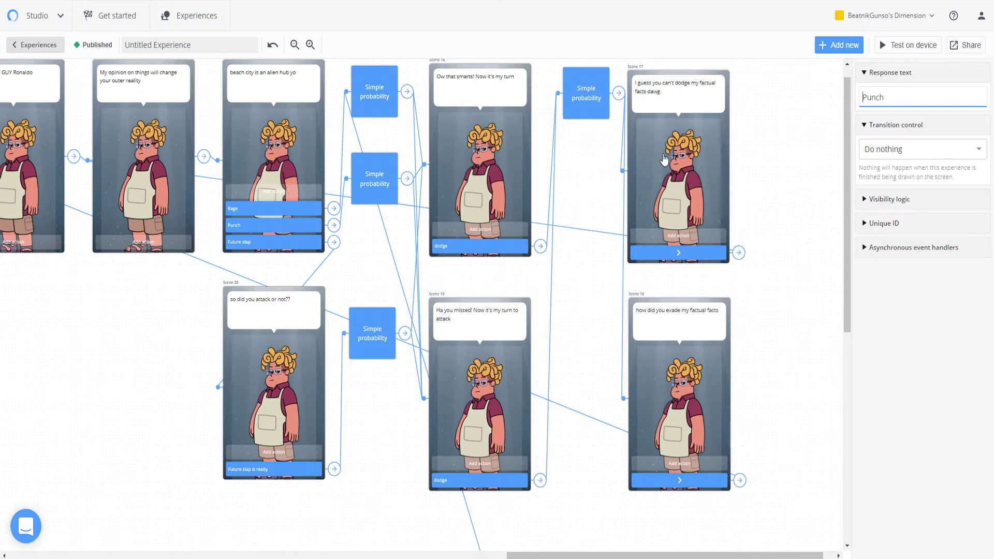
scroll(752, 297, down, 8)
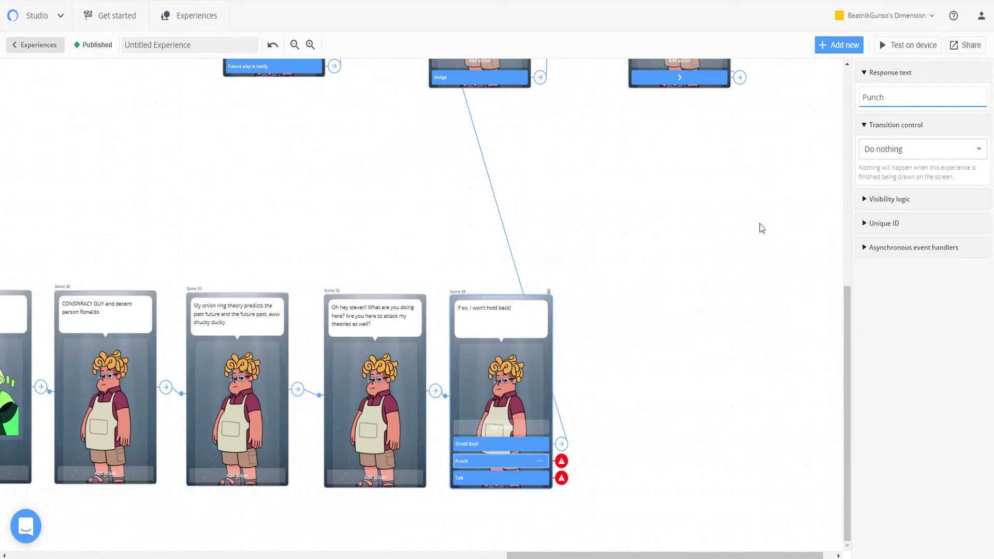
click(907, 155)
click(908, 211)
click(905, 174)
click(913, 261)
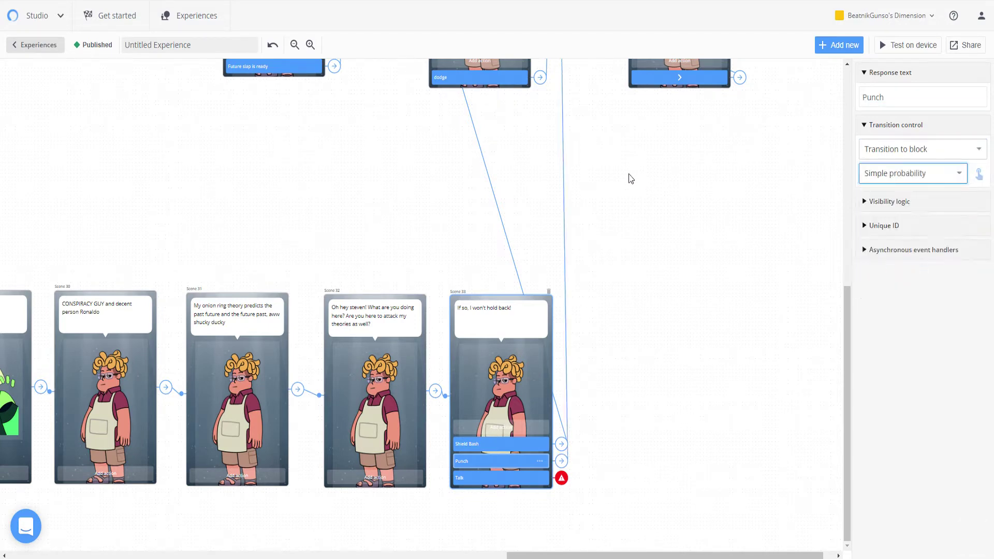
click(663, 346)
scroll(643, 271, up, 8)
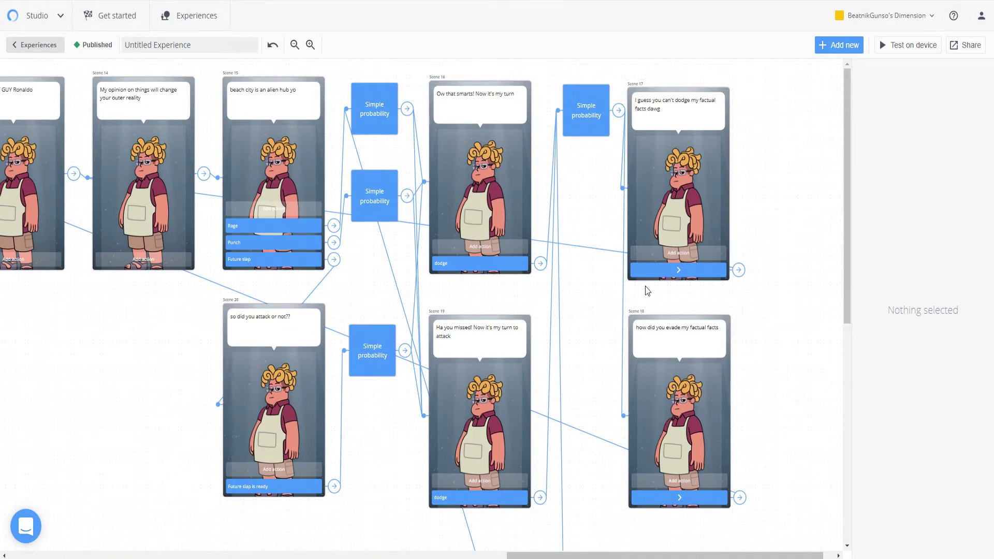
scroll(647, 290, down, 8)
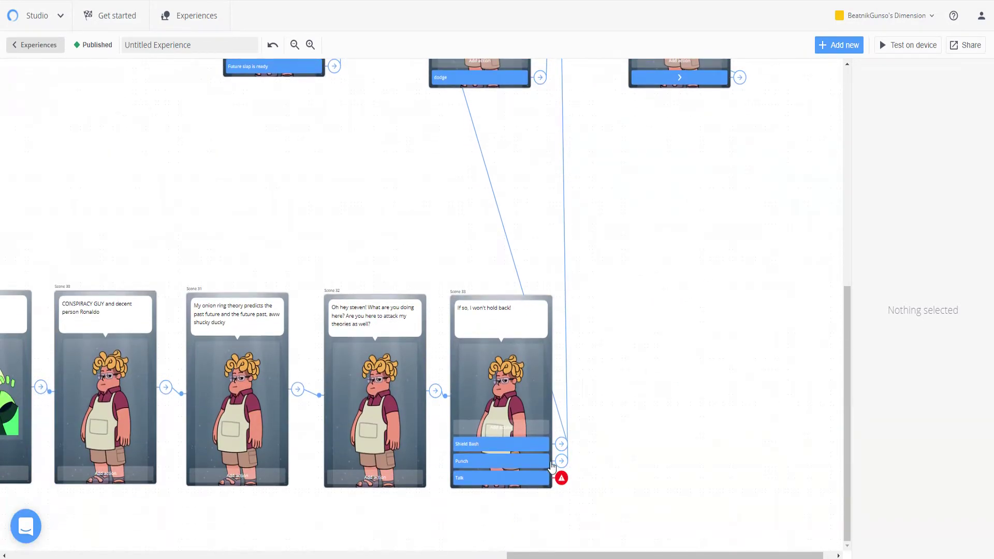
click(539, 461)
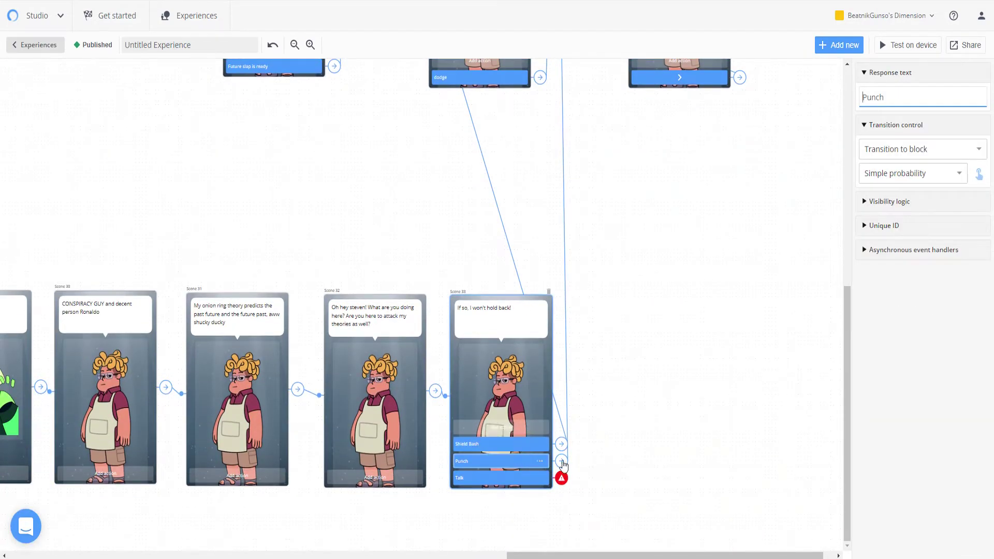
click(913, 175)
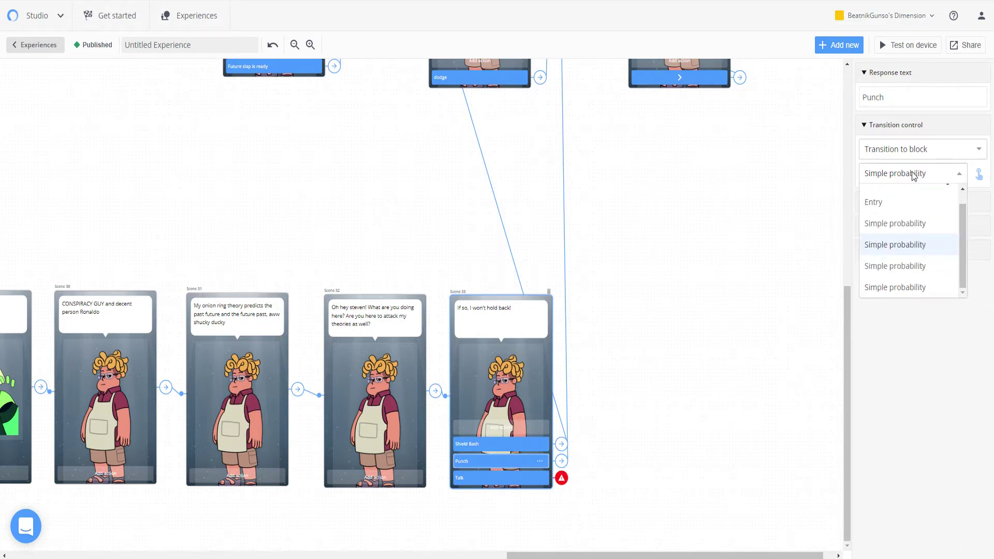
click(915, 265)
scroll(716, 270, up, 7)
scroll(716, 278, up, 1)
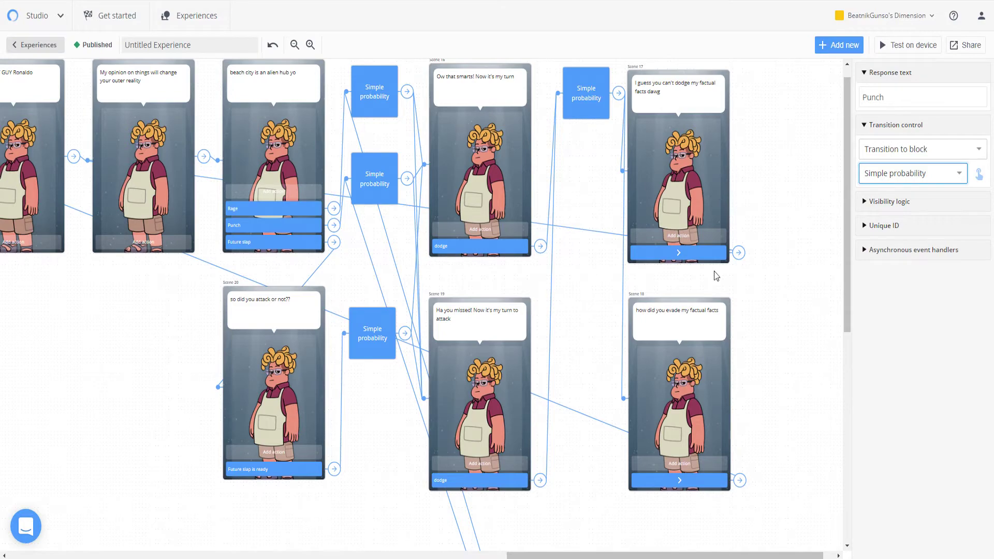
scroll(716, 276, down, 7)
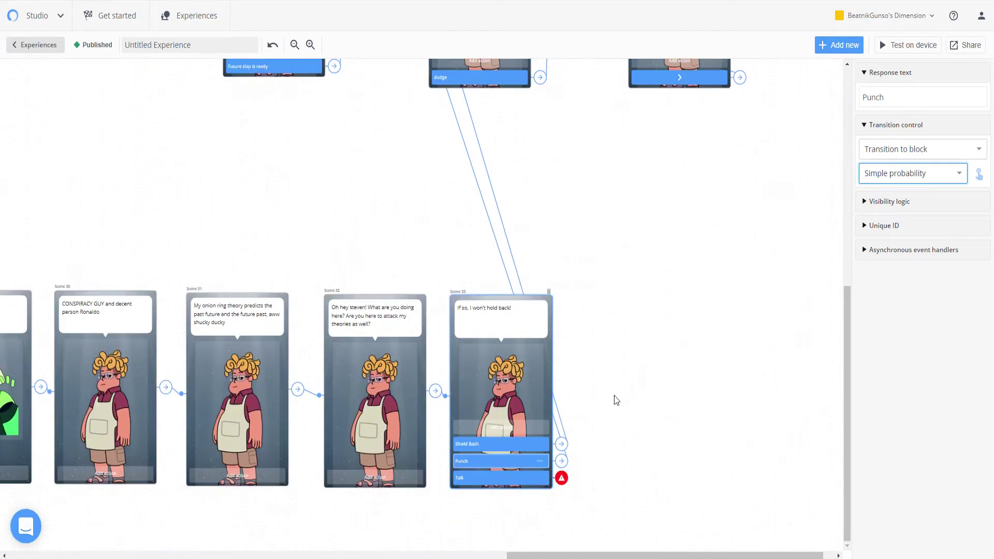
Start linking the Talk reply to a new block, then cancel the new-item picker
click(496, 479)
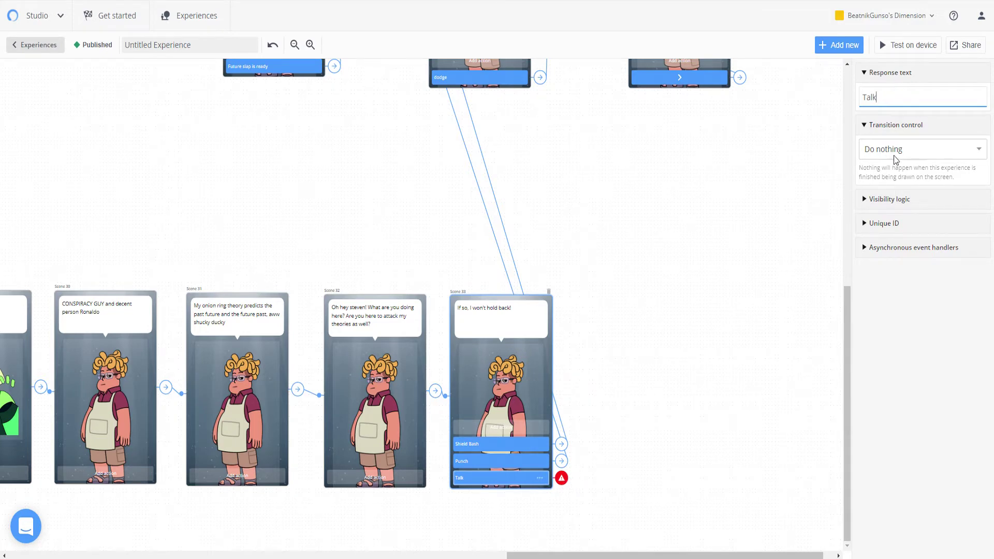
click(896, 155)
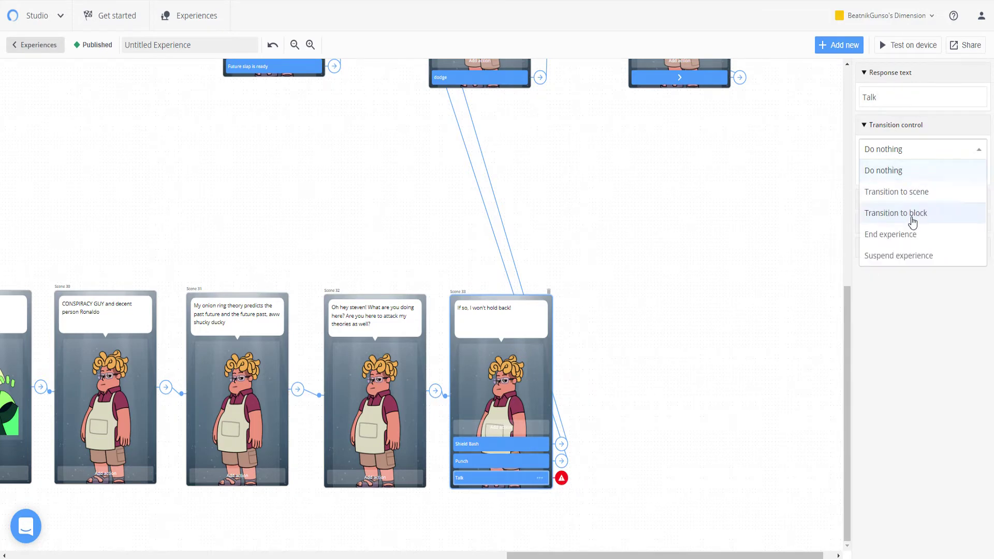
click(909, 216)
click(911, 175)
click(908, 196)
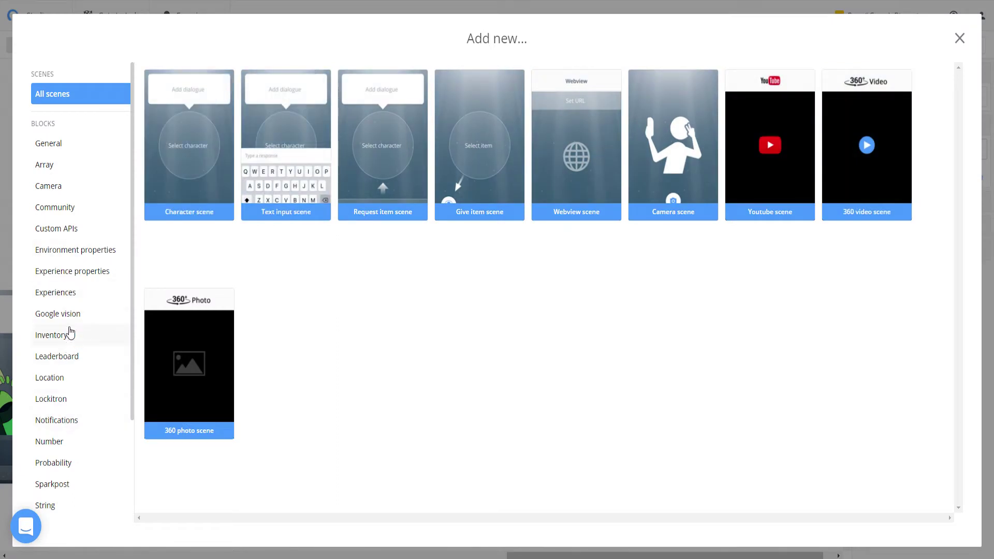
click(69, 466)
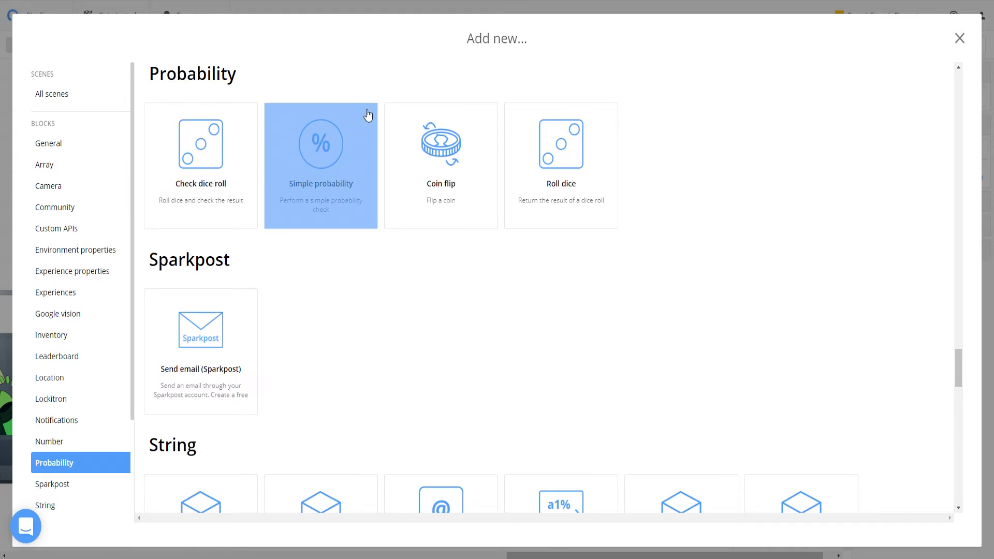
click(959, 39)
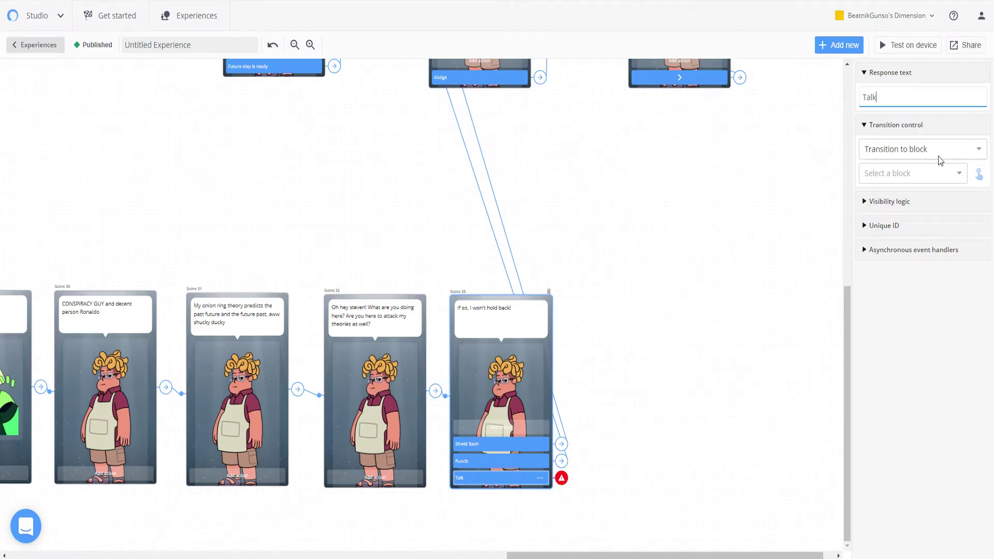
Link Talk to a newly created character scene, Scene 34
click(937, 152)
click(923, 190)
click(921, 173)
click(916, 194)
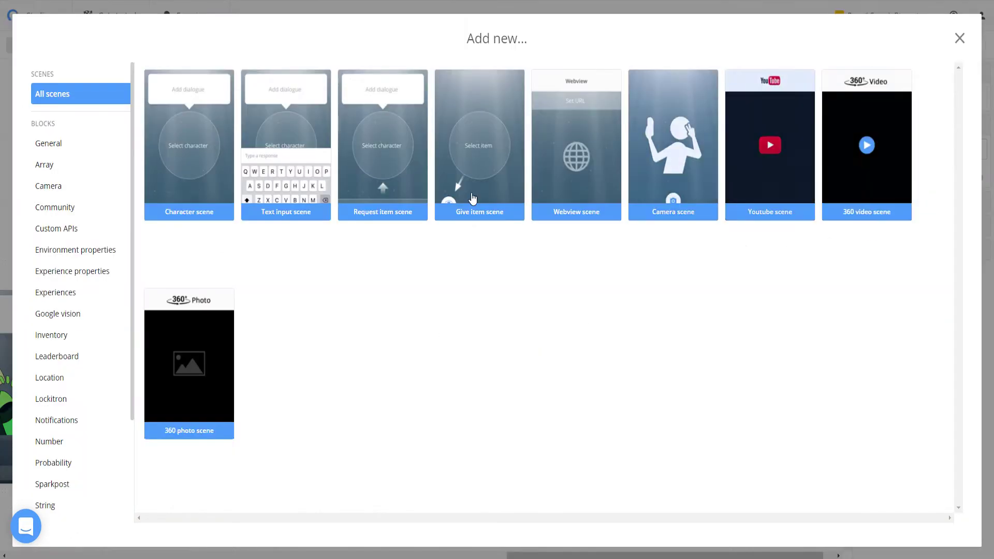
click(207, 127)
scroll(772, 243, up, 5)
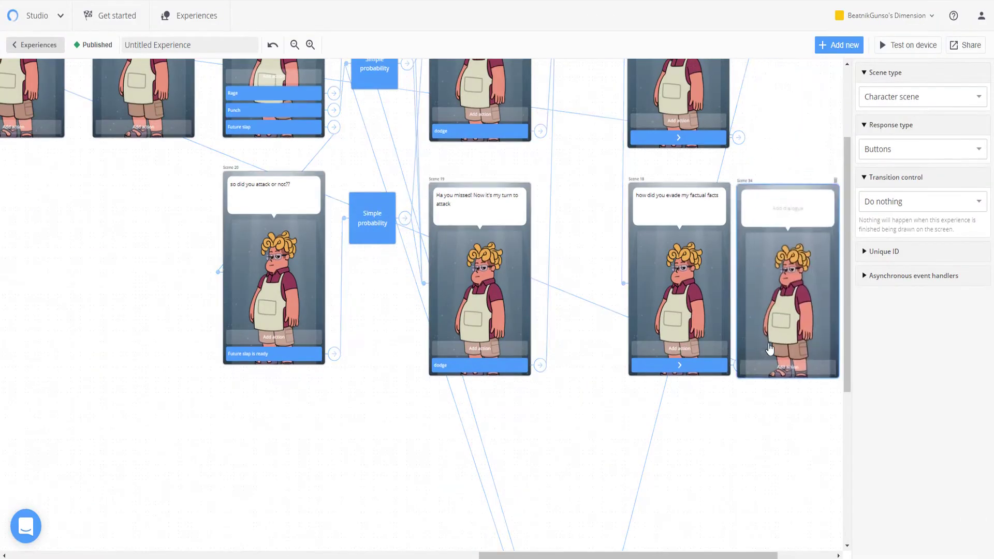
scroll(757, 419, down, 5)
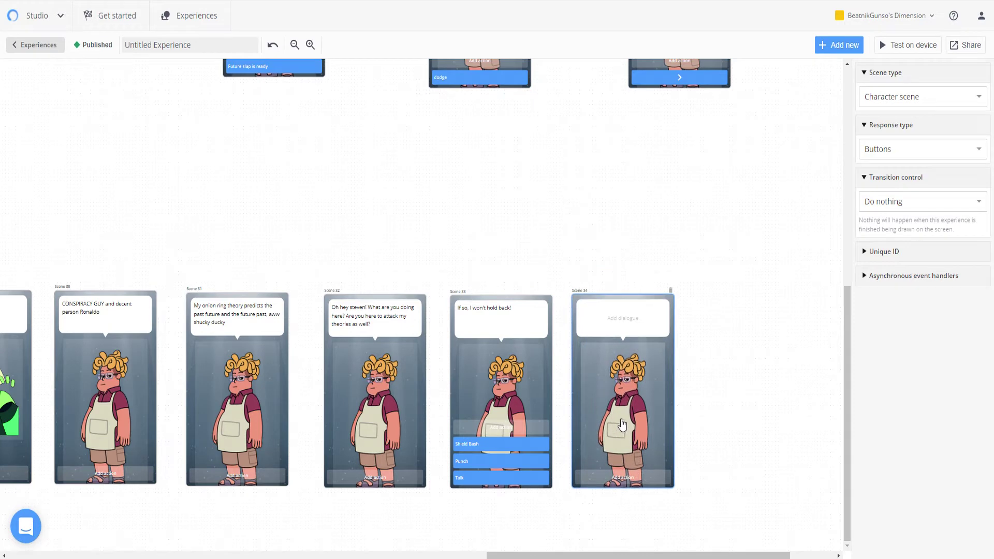
Write Scene 34's line "Oh! So you are interested in my theories?"
click(621, 318)
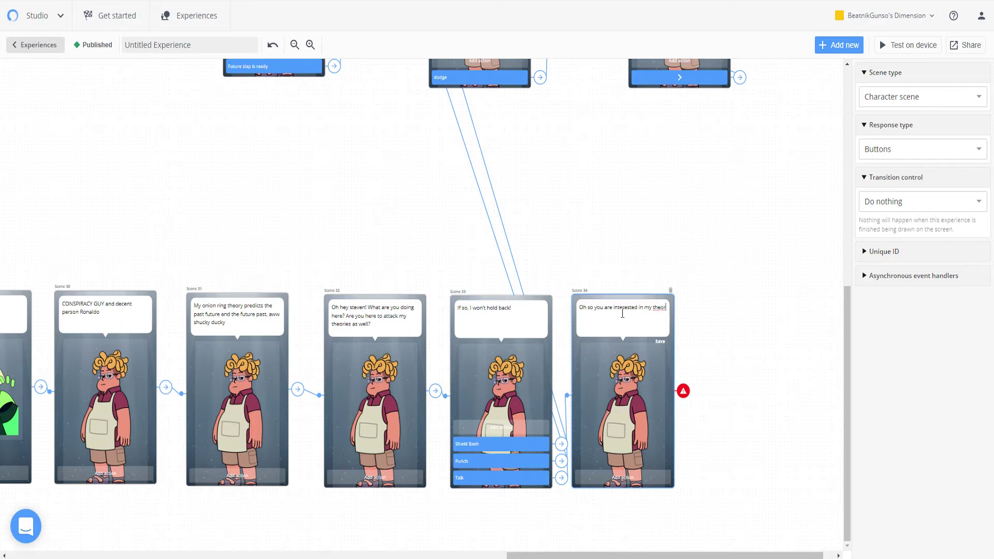
text(i)
text(,)
key(BackSpace)
text(S)
Add three replies to Scene 34 labelled "Yep", "Well..." and "never mind"
click(634, 478)
click(631, 463)
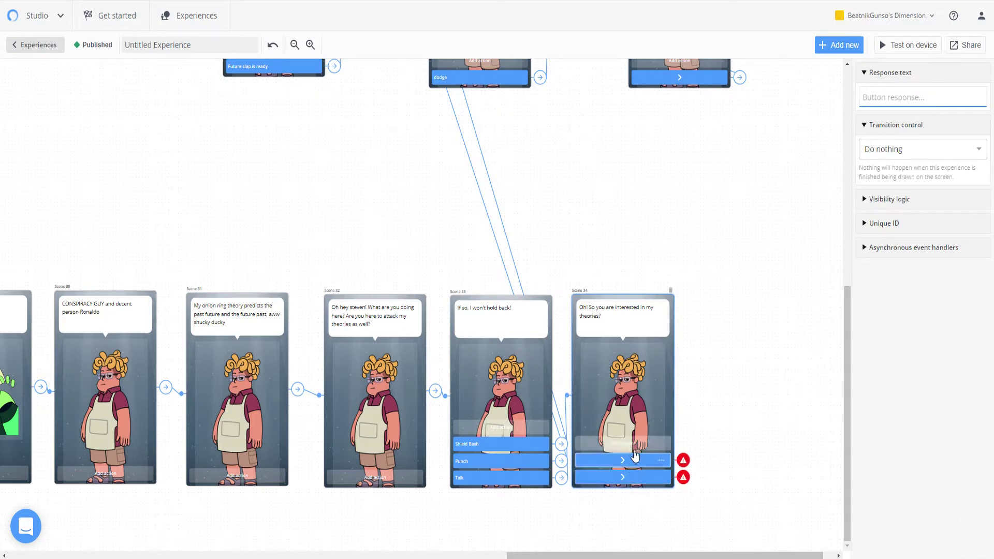
click(635, 448)
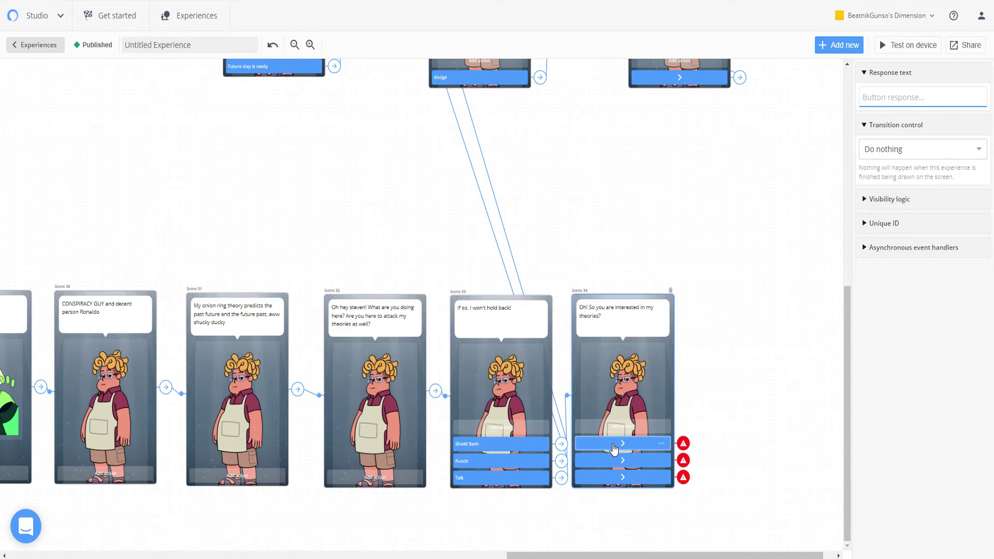
text(Yep)
click(616, 463)
text(Well...)
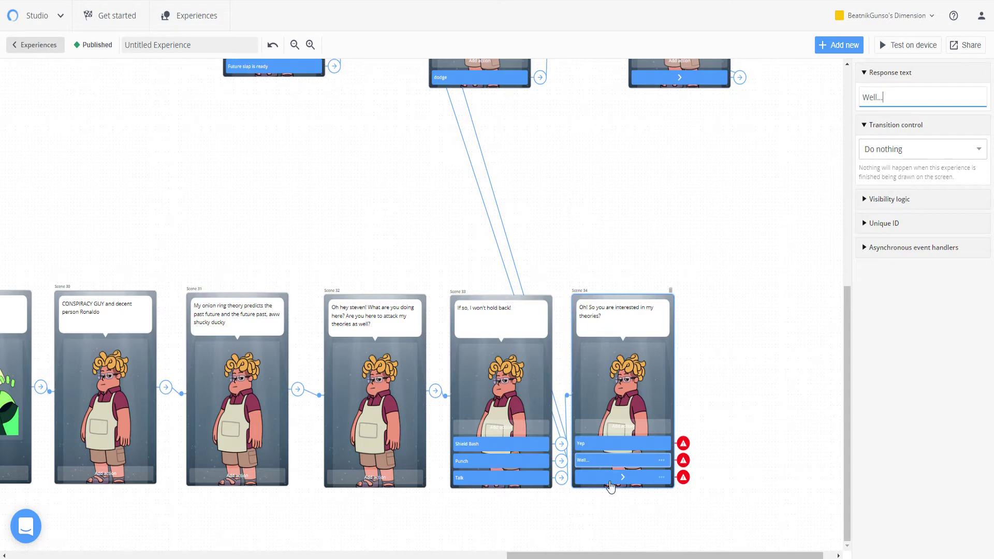
click(614, 481)
text(never mind)
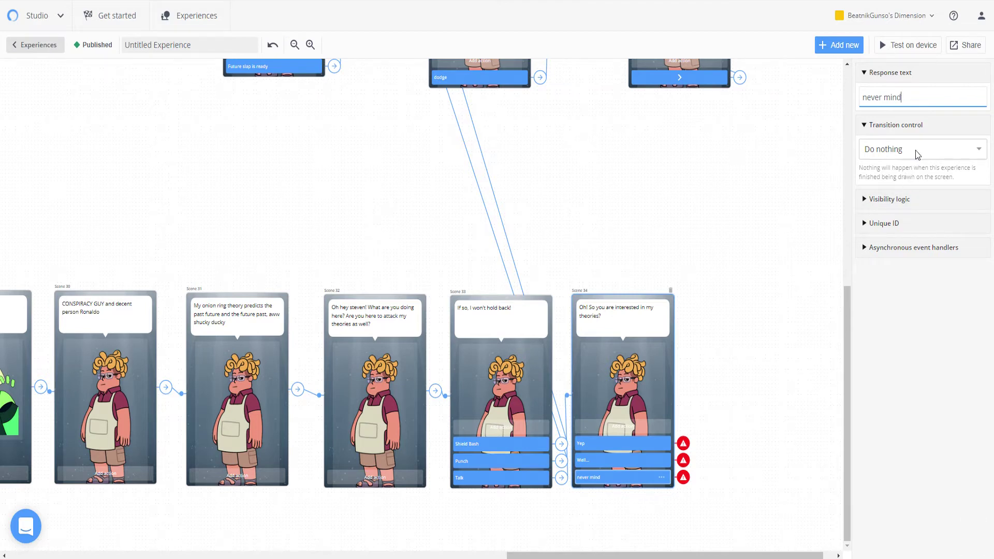
Make the "never mind" reply lead back to Scene 33
click(916, 152)
click(920, 193)
click(923, 176)
scroll(900, 279, down, 10)
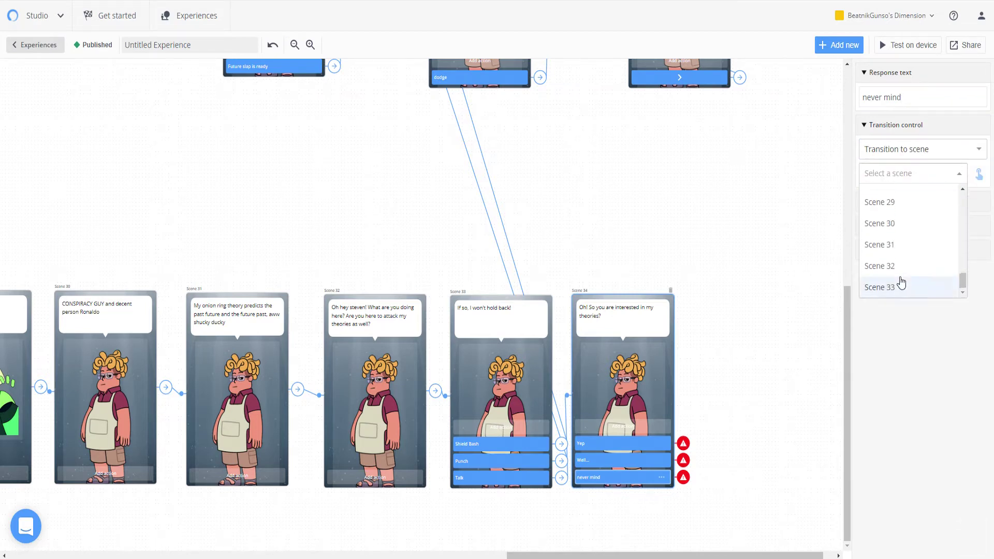
click(900, 283)
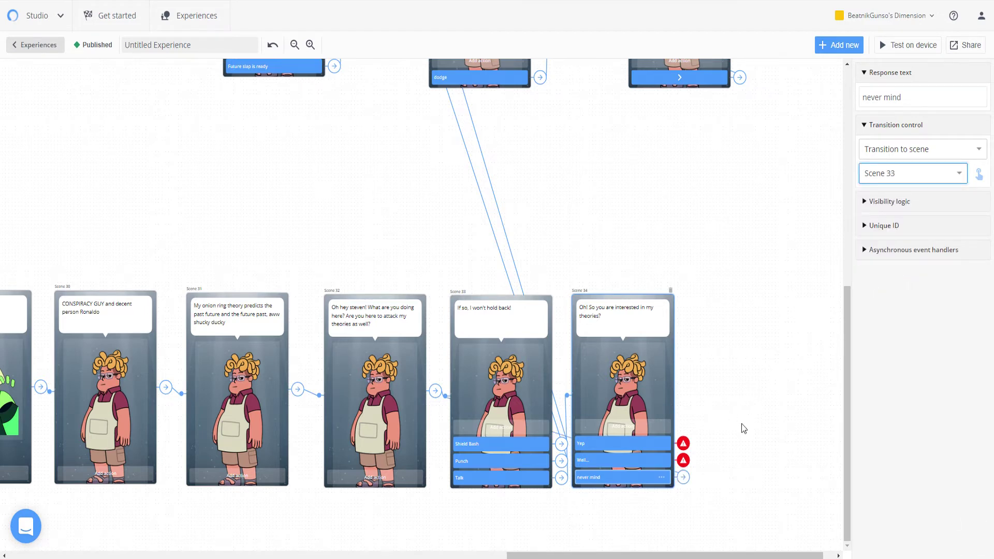
Set the "Well..." reply to transition to a scene
click(684, 461)
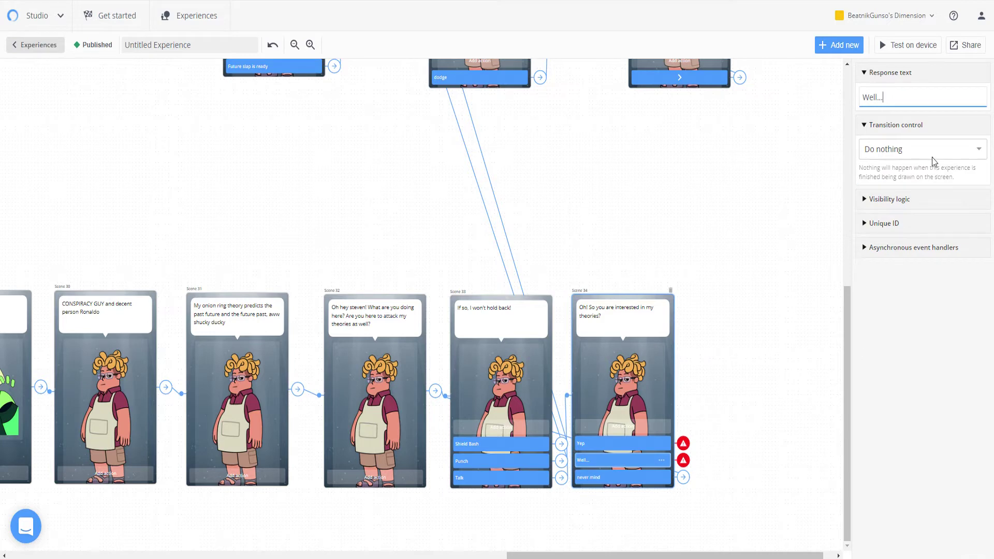
click(933, 160)
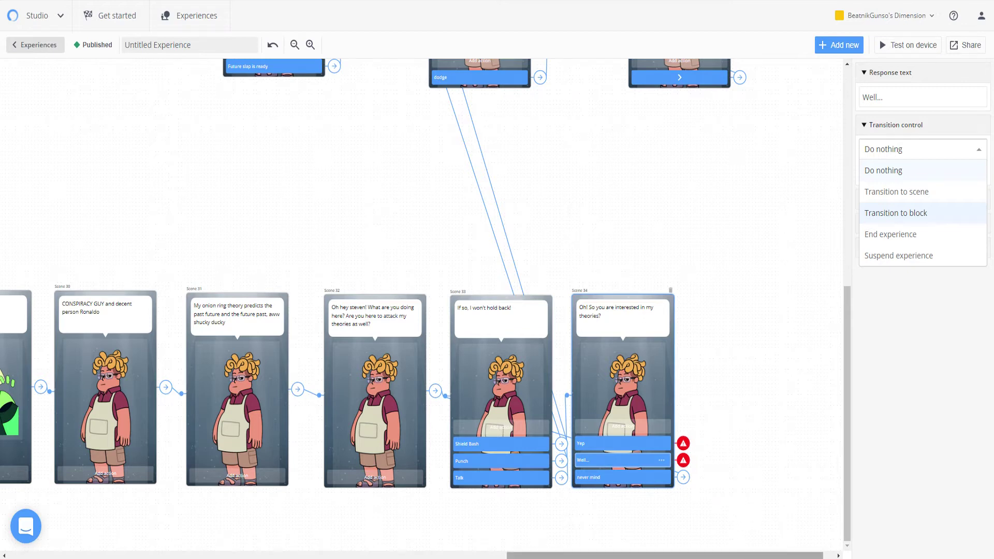
drag(764, 554, 775, 553)
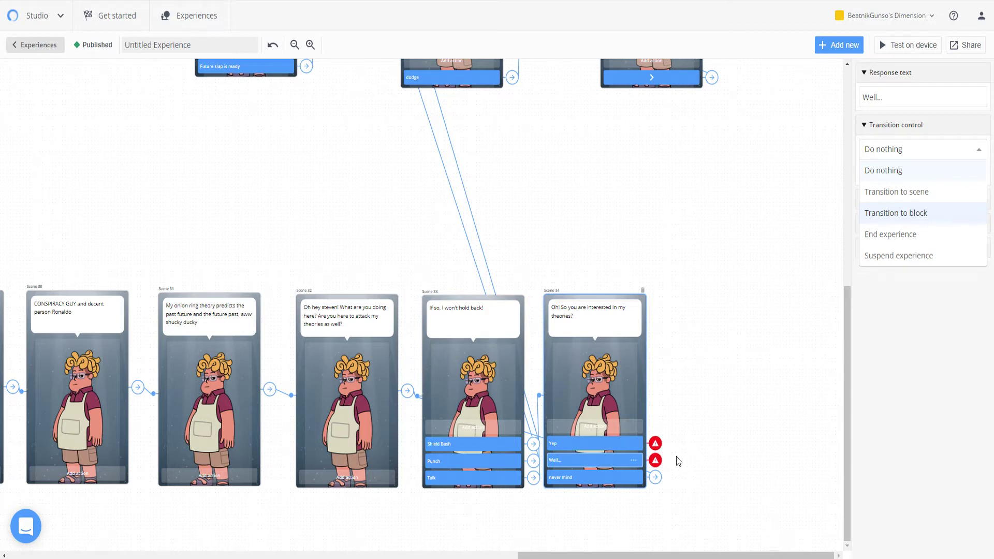
click(656, 460)
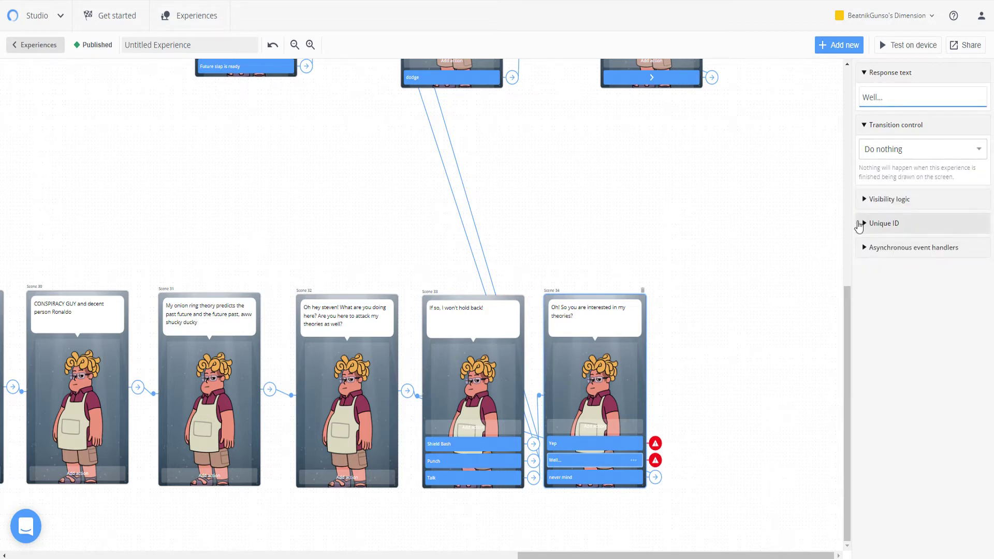
click(955, 149)
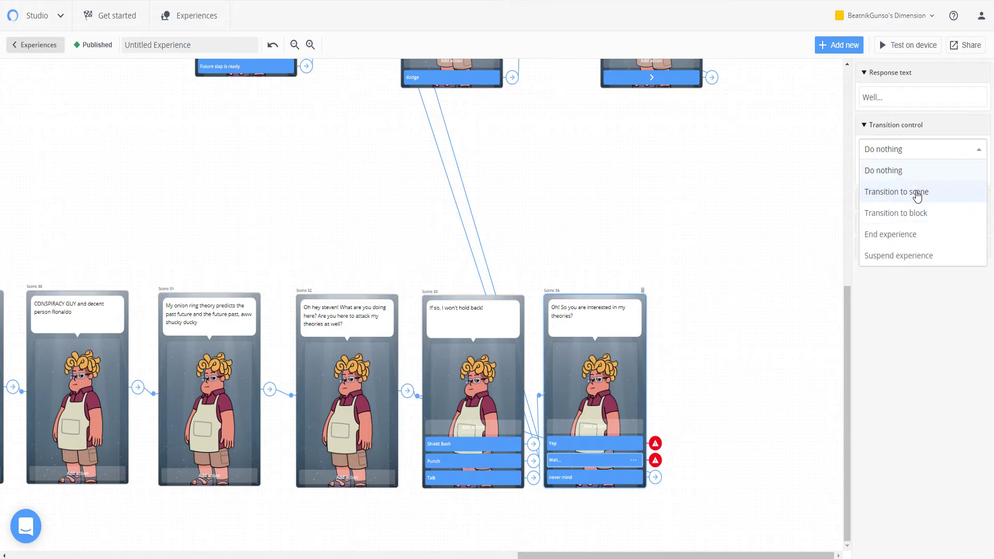
click(918, 191)
Link "Well..." to a new character scene, Scene 35, placed beside Scene 34
click(924, 173)
click(916, 194)
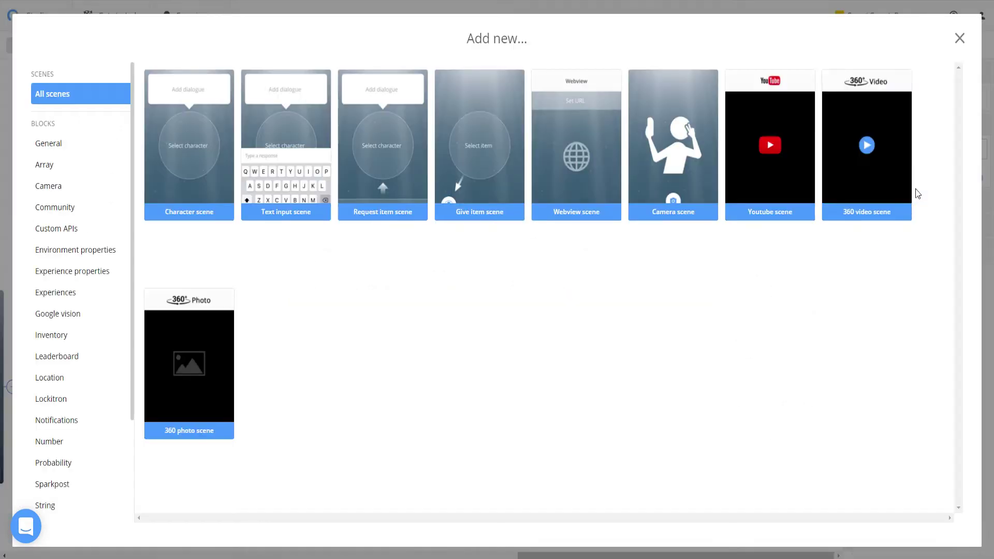
click(193, 165)
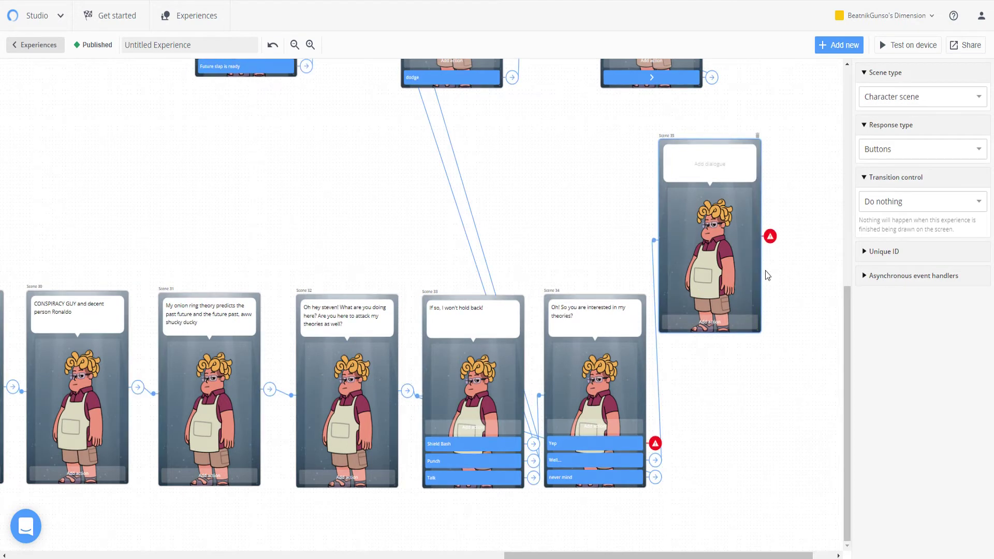
drag(704, 273, 718, 494)
drag(712, 328, 709, 444)
Link "Yep" to a new character scene, Scene 36, placed above Scene 35
click(623, 373)
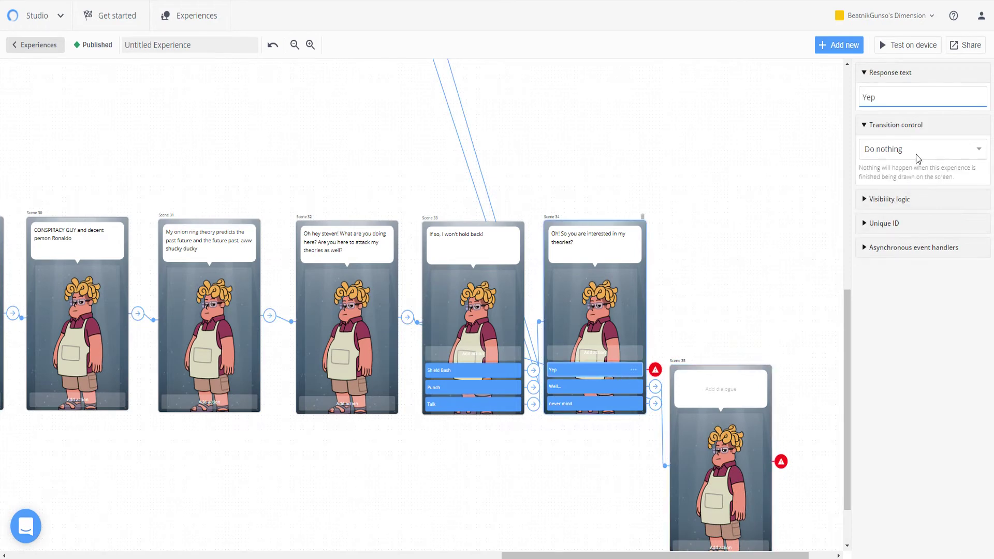
click(914, 155)
click(916, 193)
click(915, 179)
click(912, 193)
click(212, 134)
scroll(787, 253, up, 6)
scroll(776, 331, down, 5)
scroll(780, 295, down, 1)
scroll(779, 142, up, 4)
scroll(768, 311, down, 5)
scroll(767, 310, down, 1)
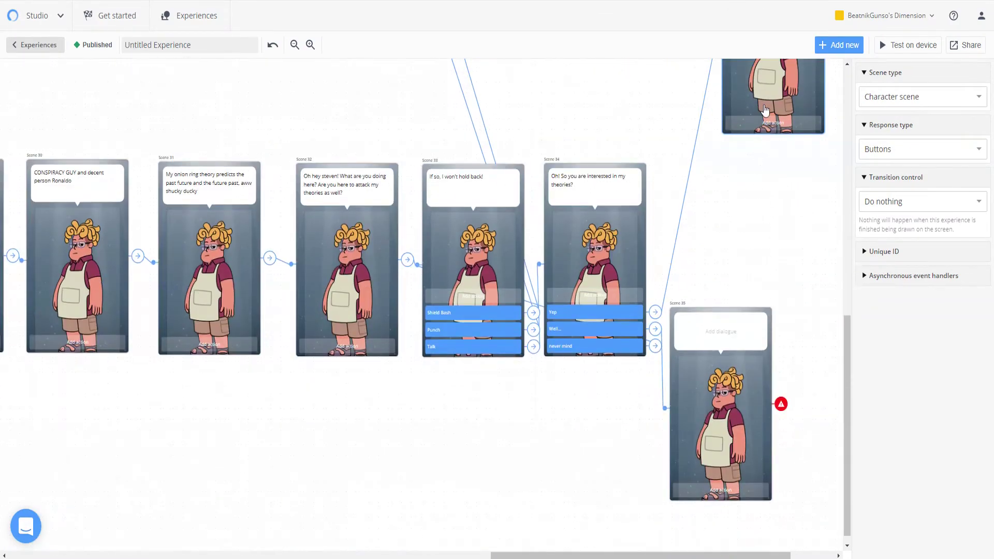
drag(766, 108, 713, 258)
drag(717, 377, 717, 397)
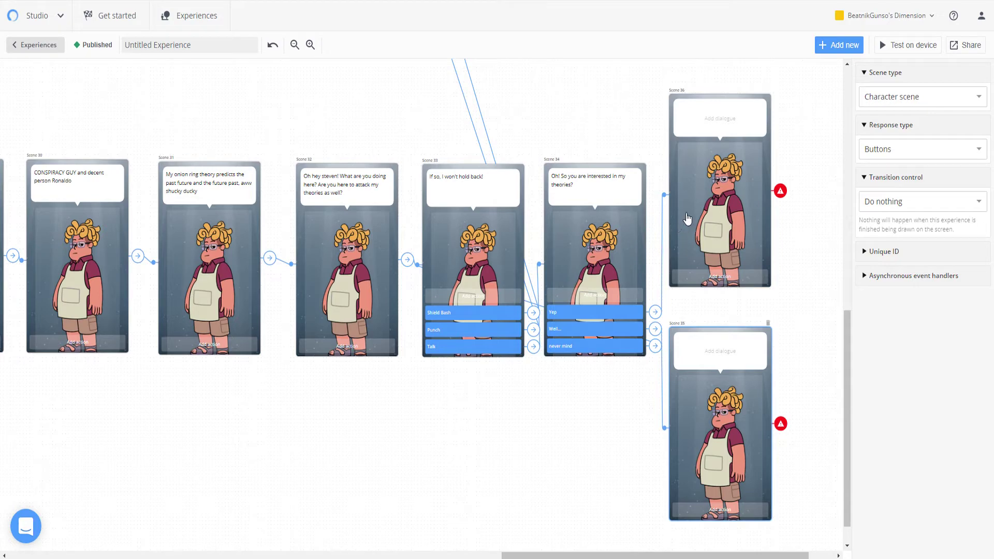
scroll(688, 225, up, 3)
Begin Scene 36's dialogue: "Ok so you know about the bears in the woods right?..."
click(711, 231)
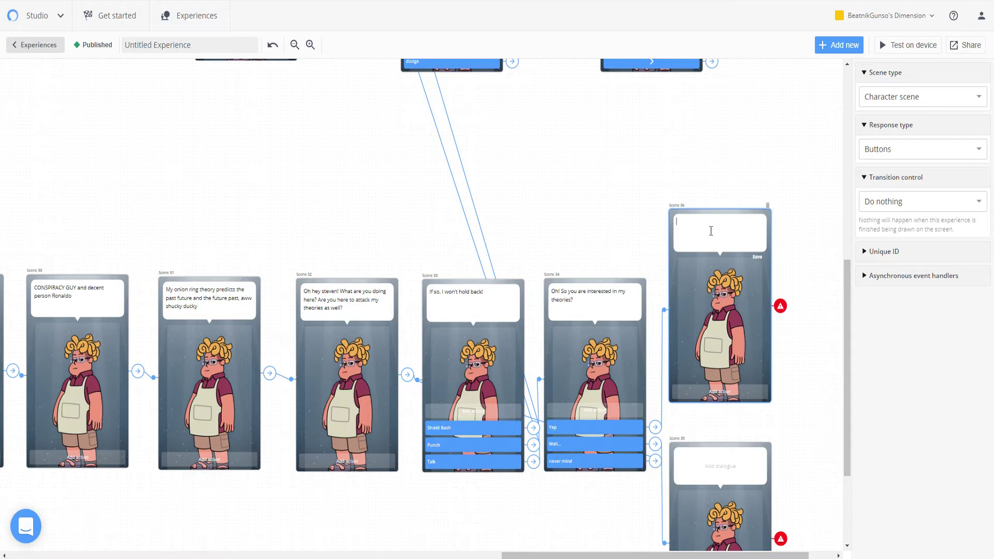
text(Ok y)
text( you know ab)
text(out the be)
text(ars in the wo)
text(ods right)
text(? well appa)
text(r)
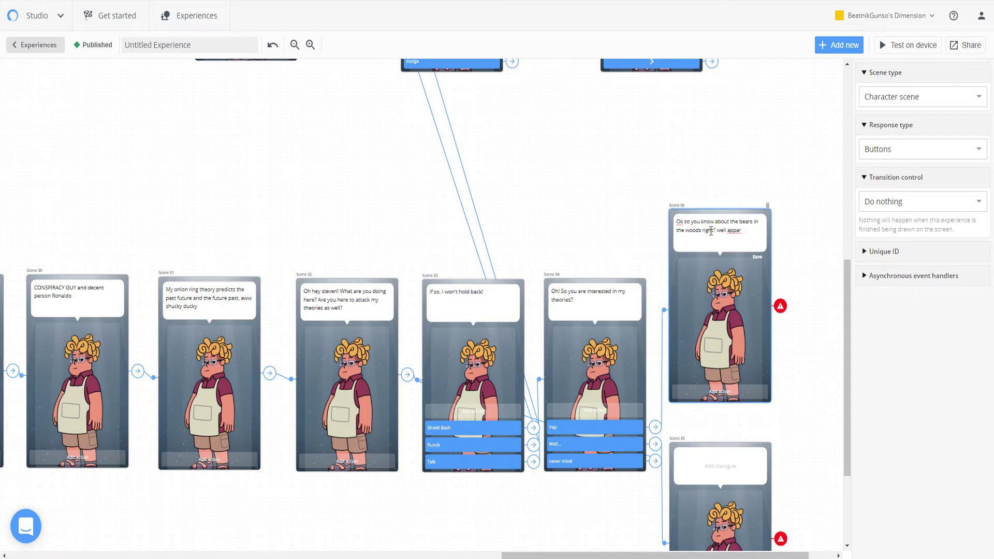
text(ently they like to fight)
Continue Scene 36's dialogue explaining that penguins are 3rd level blackbelts who fight bears
text(penguins. Now i know what your thinking penguins can)
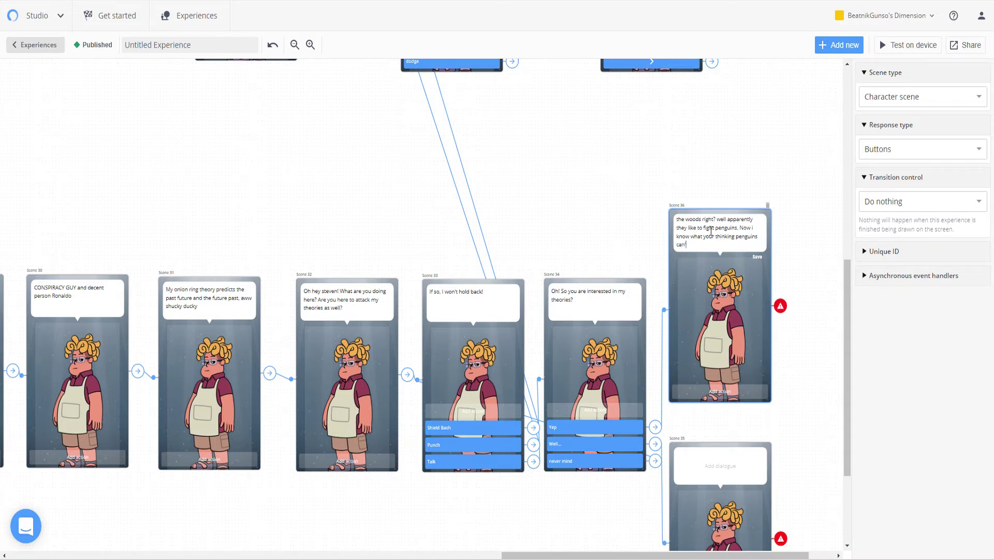
text('t fight th)
text(ey just have f)
text(lippers)
text( well)
text( that)
text('s where the cr)
text(azin)
text(ess comes in)
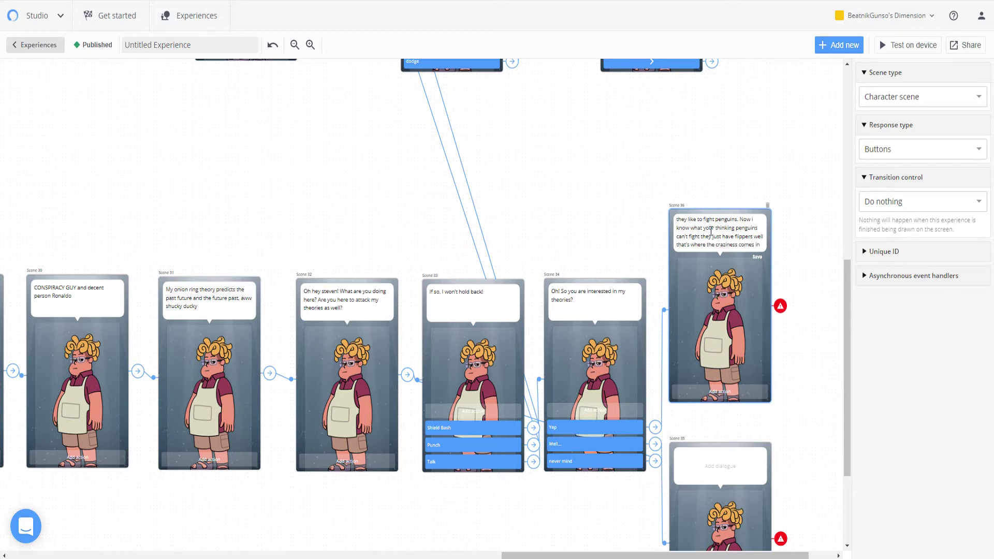
text( the q)
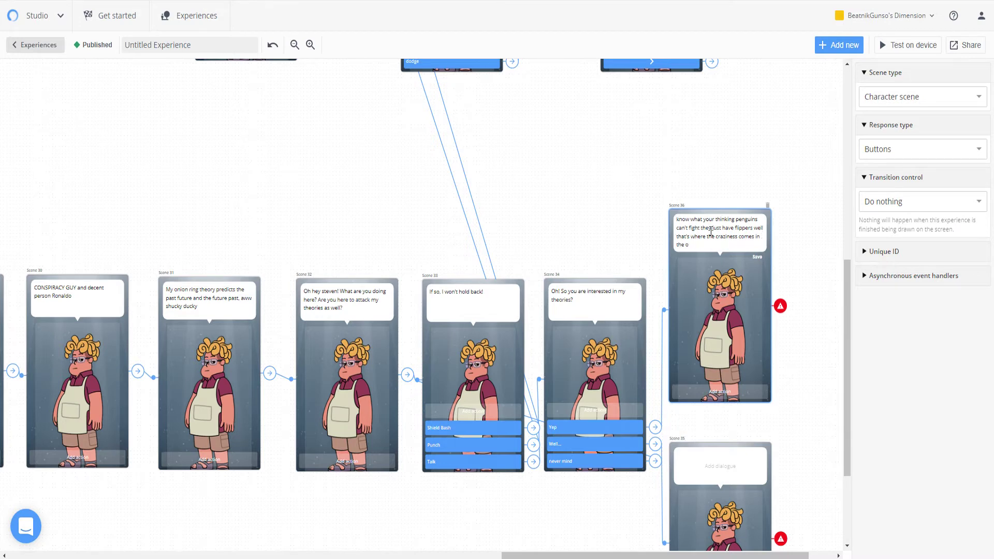
text(penguins are 3rd level blackbelts!!)
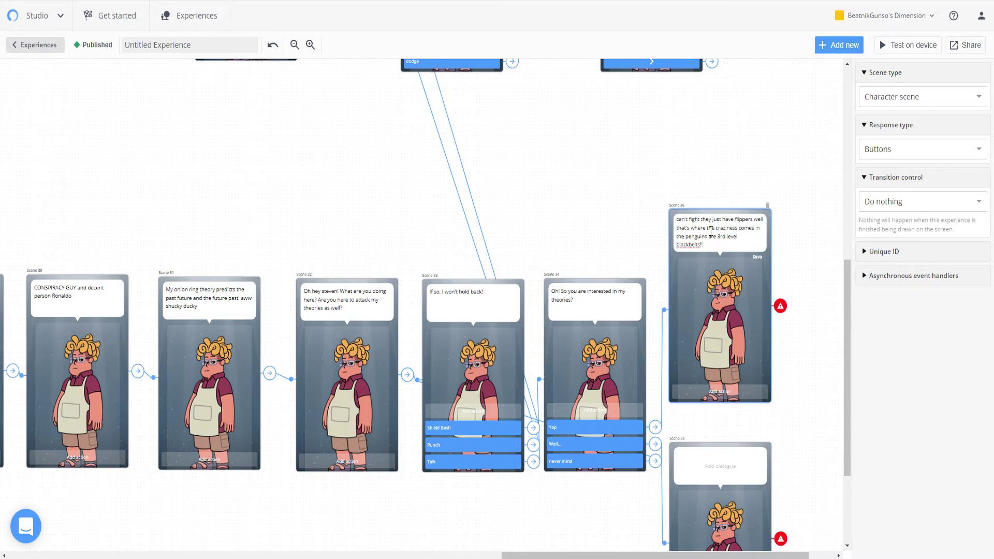
text( That's like totally true huh)
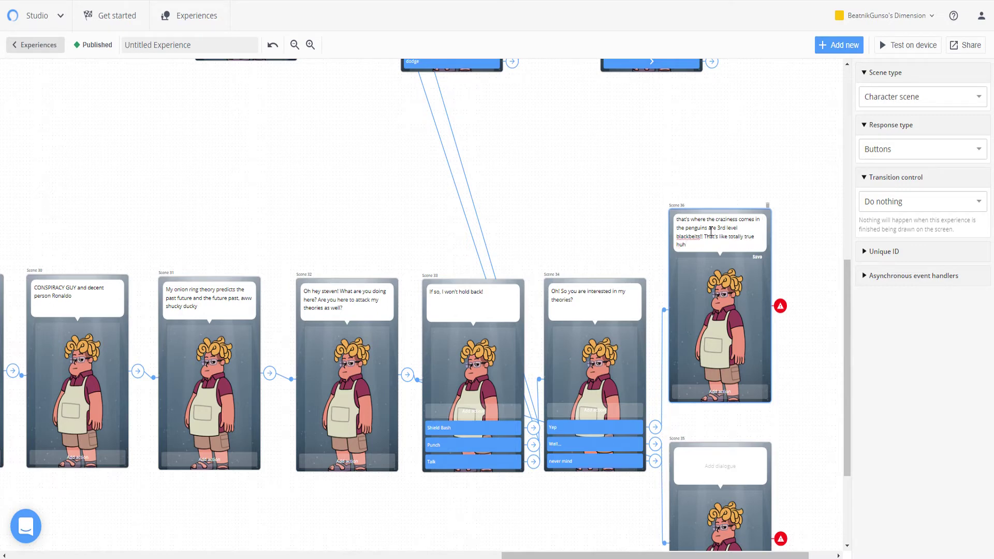
text(?)
scroll(766, 267, down, 3)
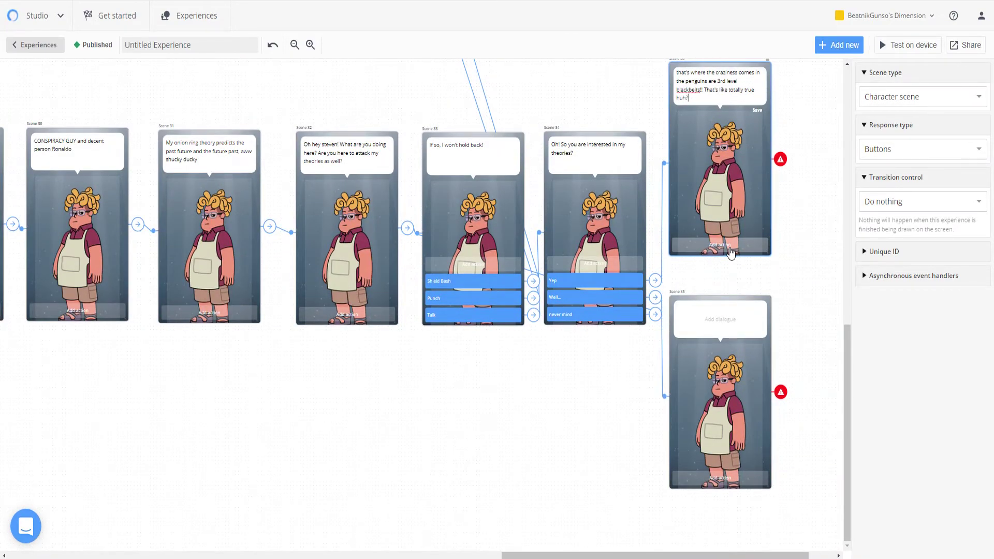
Add a response button to Scene 35 and write its line "Well What"
click(715, 477)
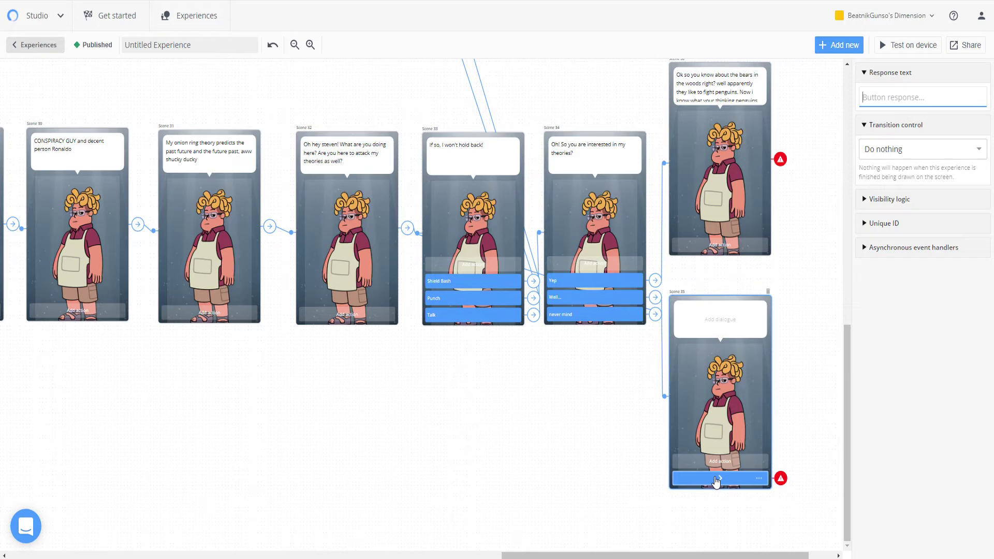
click(716, 319)
text(Well What)
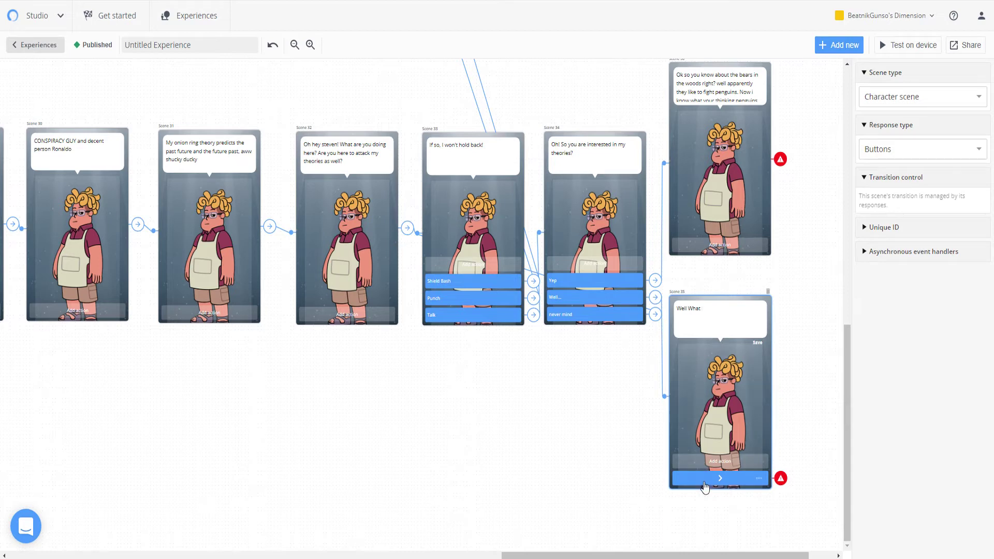
Label the response "nevermind" and make it lead to Scene 33
click(705, 486)
text(nevermeind)
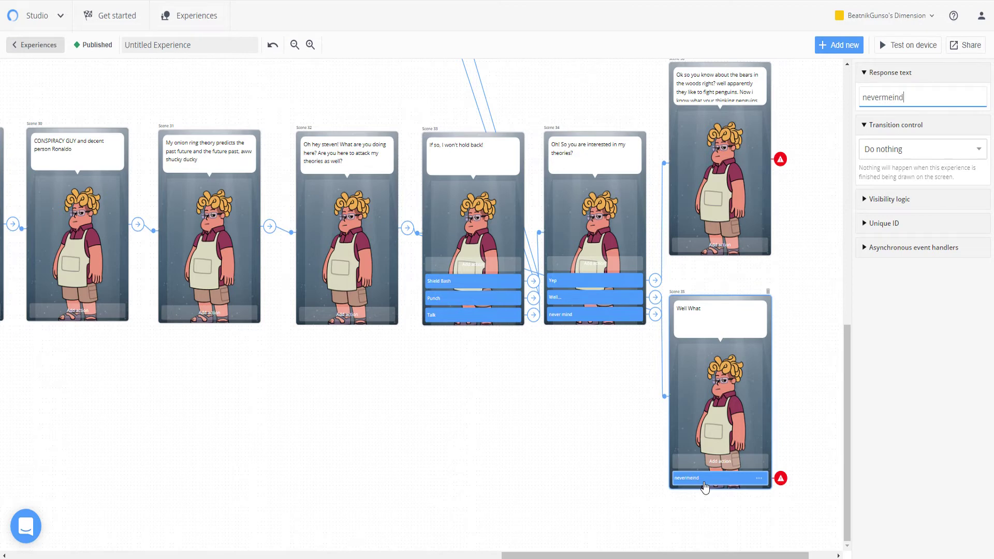
key(BackSpace)
key(BackSpace)
key(BackSpace)
text(mind)
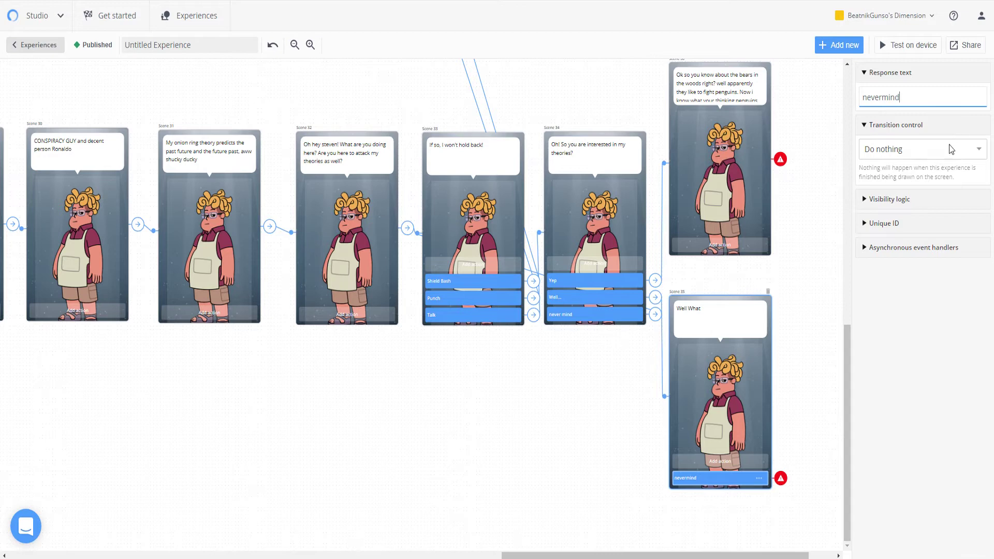
click(950, 149)
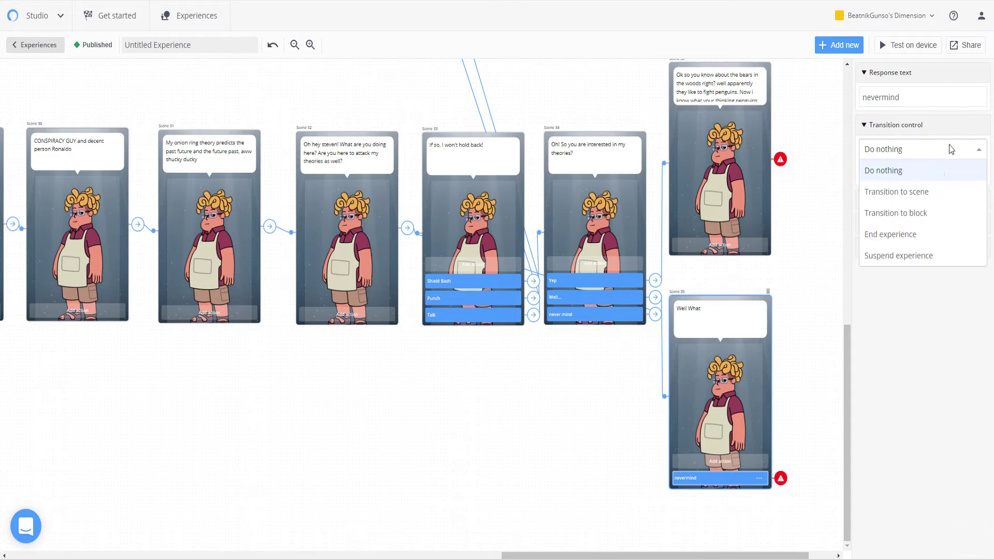
click(941, 199)
click(938, 176)
scroll(906, 259, down, 10)
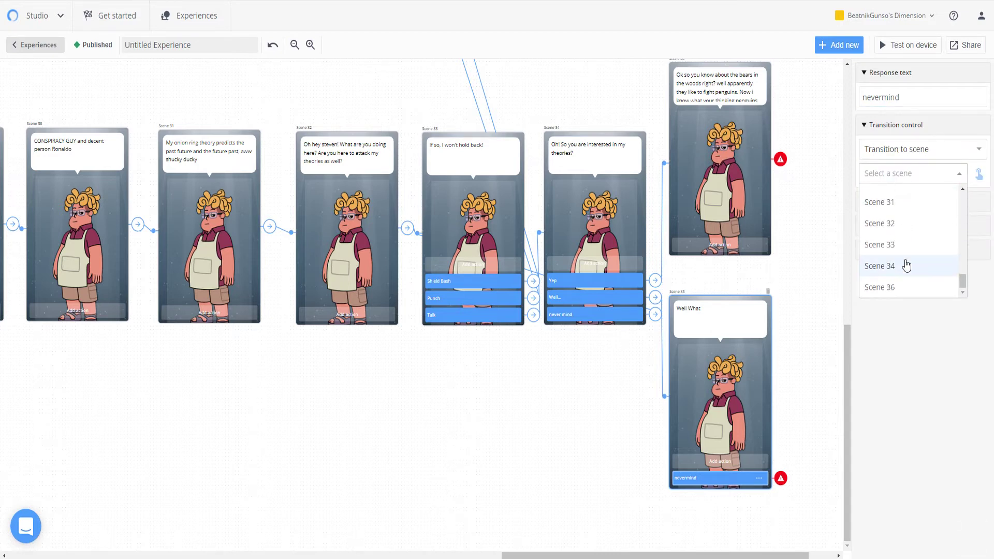
click(905, 245)
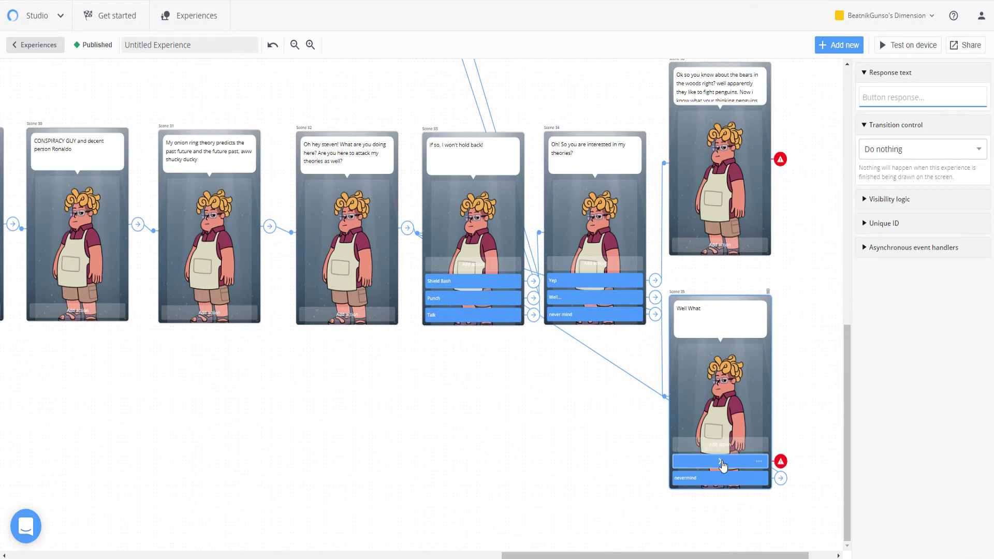
Label the other response "Ok I'm interested"
text(Ok I)
text('m intertested)
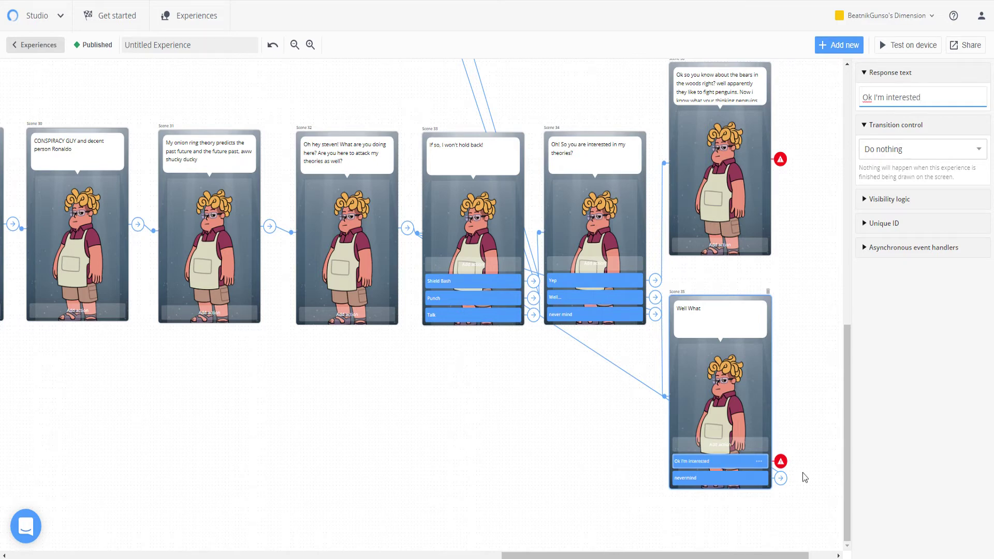
click(914, 151)
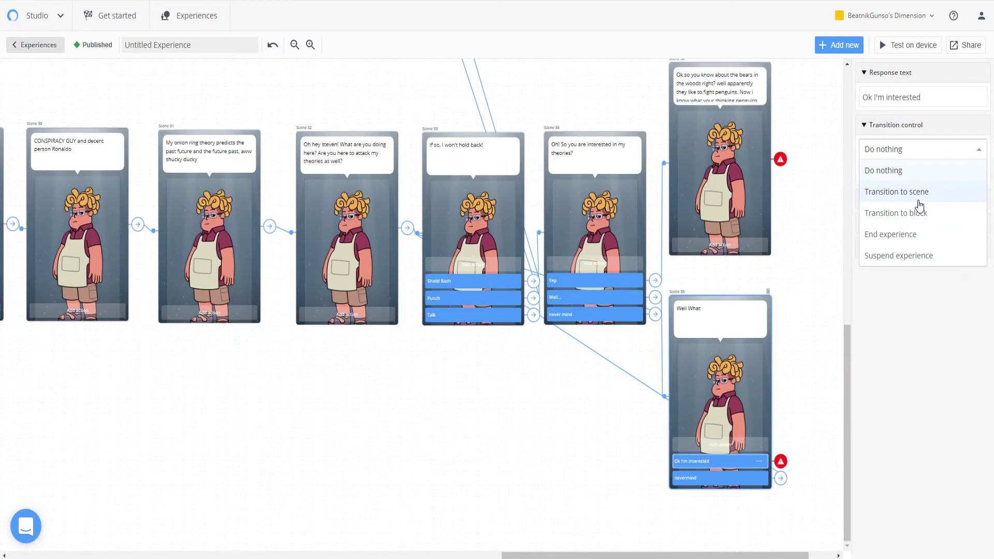
Make the "Ok I'm interested" reply transition to Scene 36
click(890, 192)
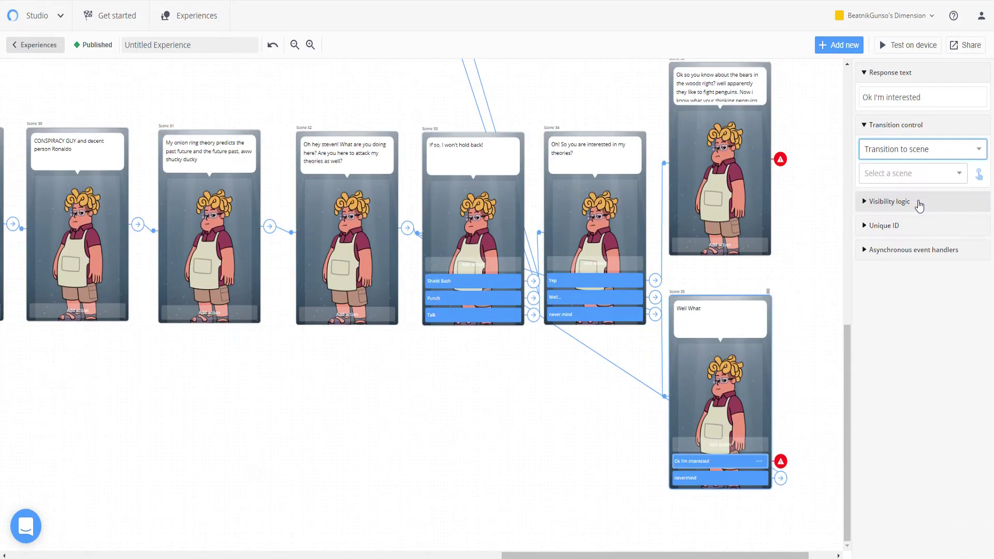
click(931, 178)
scroll(918, 208, down, 12)
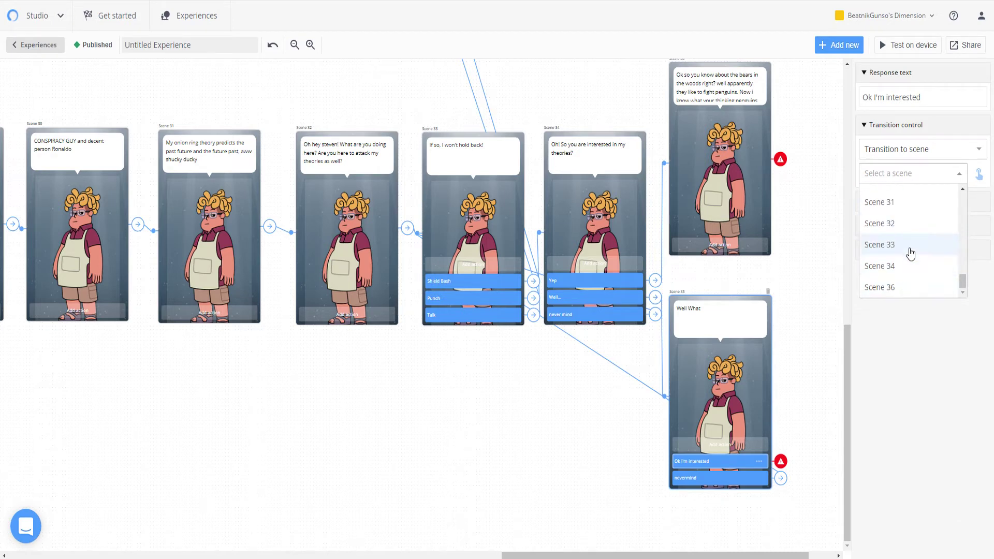
click(893, 288)
drag(720, 554, 745, 553)
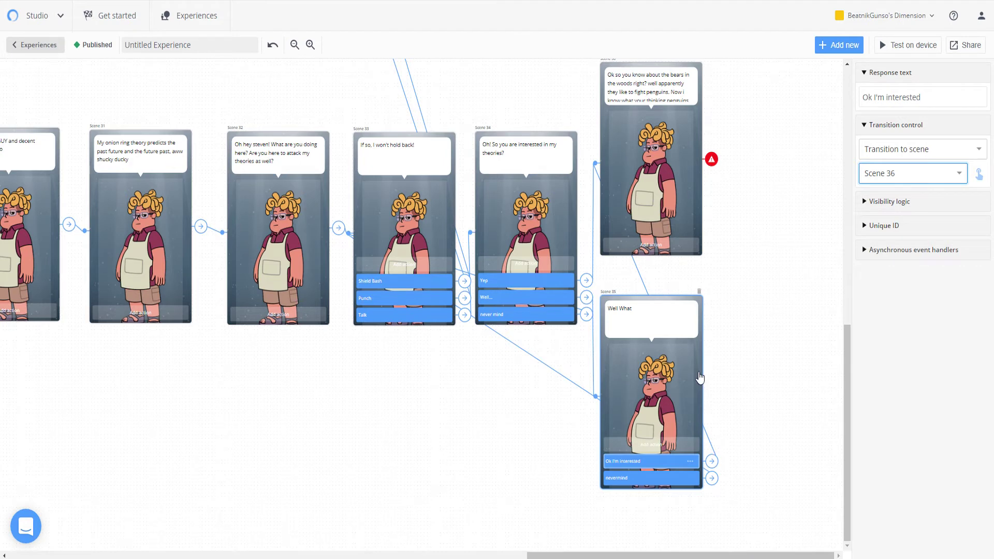
scroll(730, 317, up, 1)
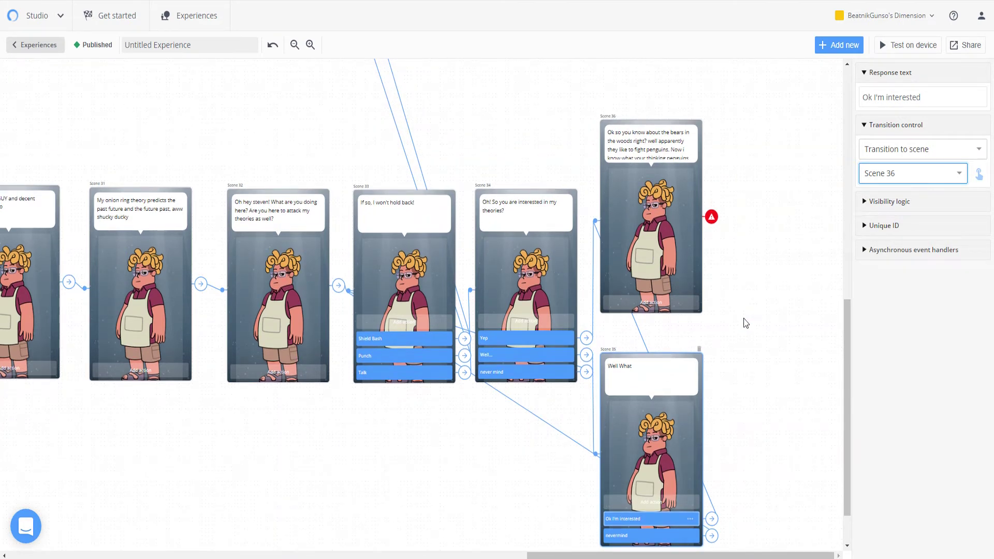
Add replies "Penguins are a gift to meme kind", "Bears wouldn't do that", "Woah are you serious"
click(651, 303)
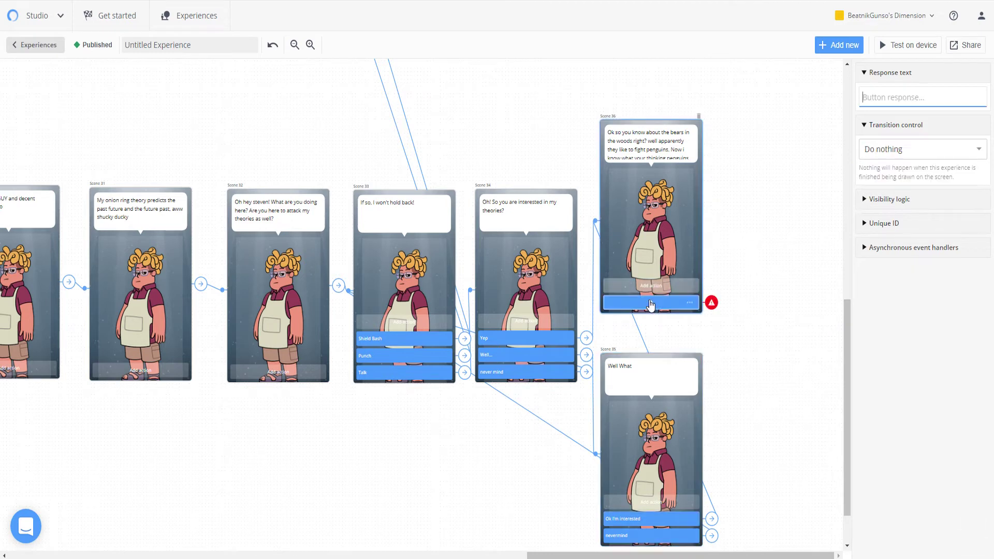
text(Penguins are a gift)
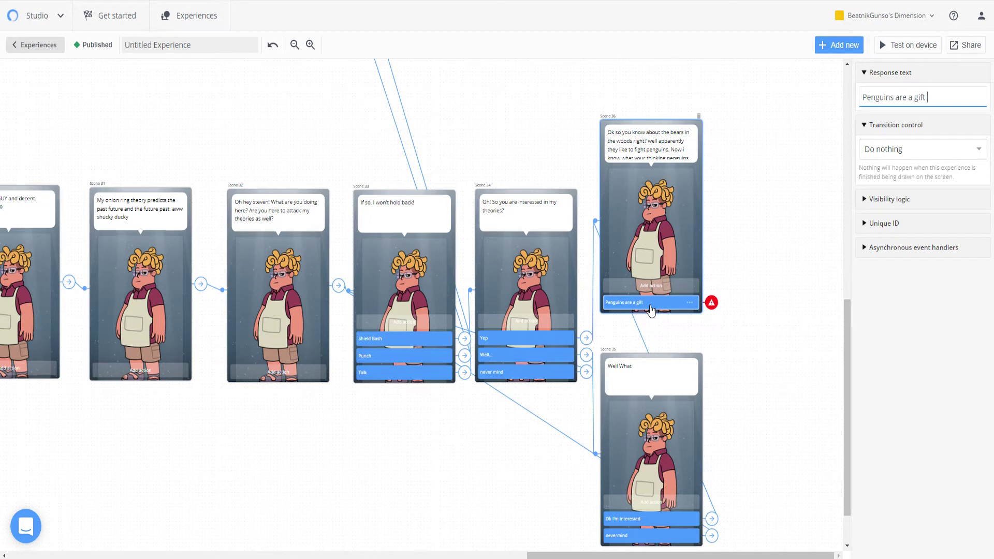
text( to meme kind)
click(661, 286)
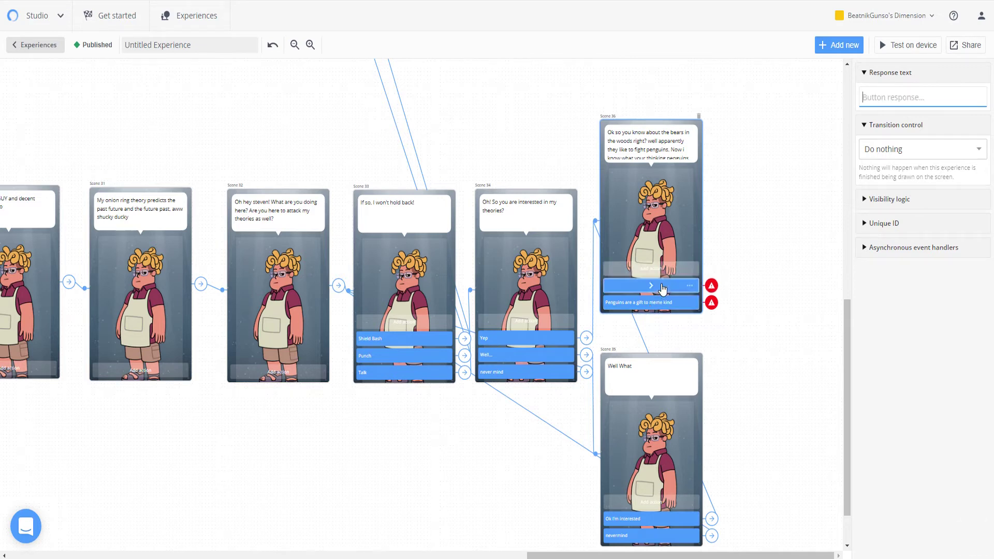
text(Bears wouldn't do that)
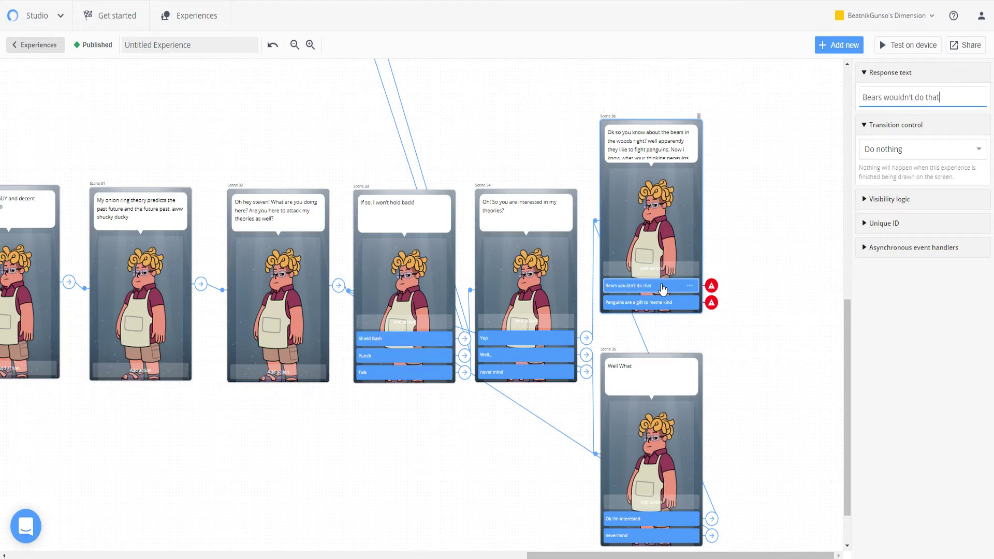
click(661, 270)
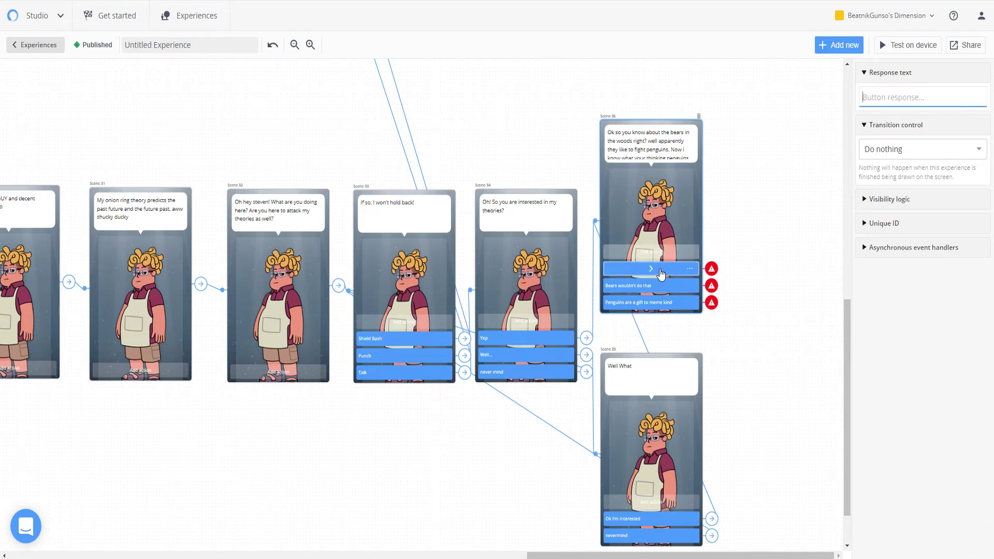
text(Woah are you serious)
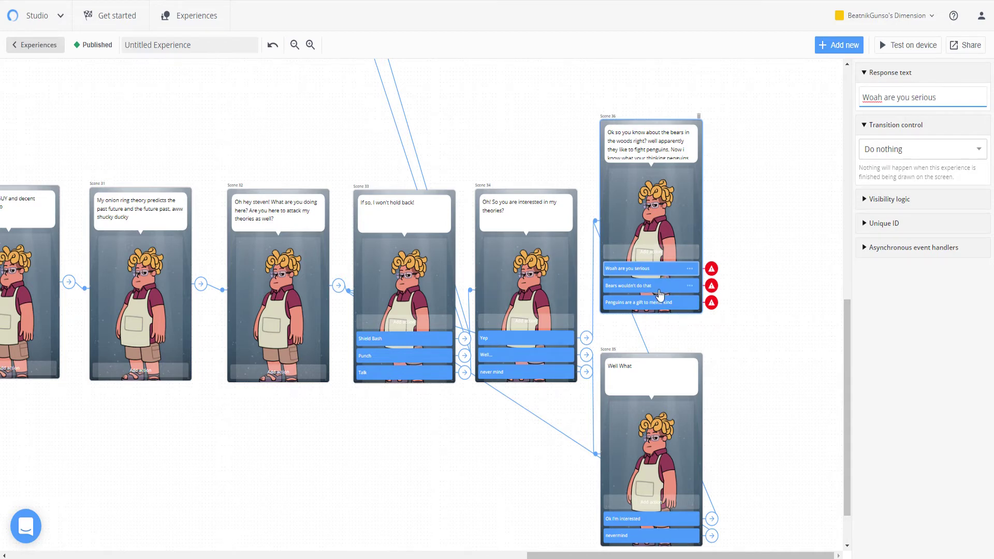
click(660, 293)
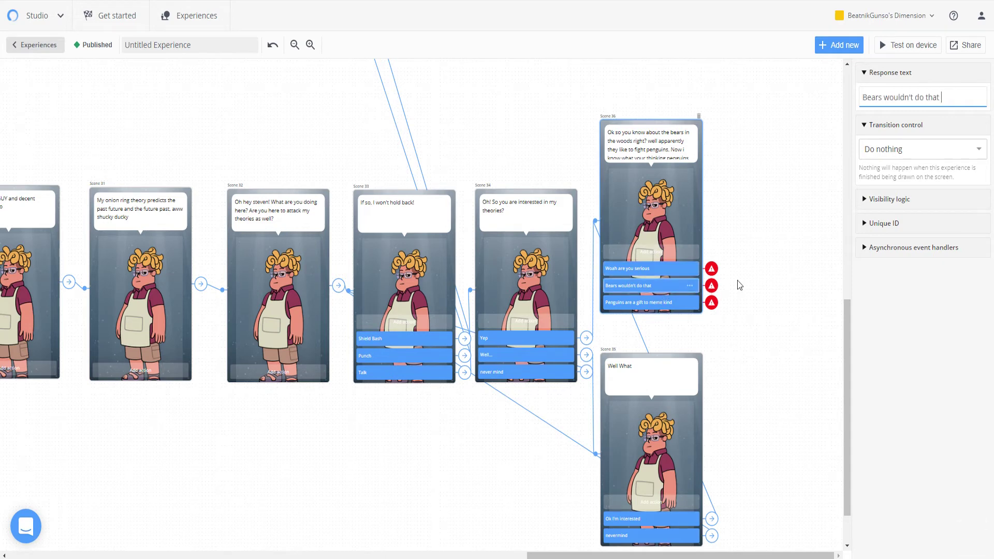
Switch the 'Bears wouldn't do that' response from a scene target to a new block
click(918, 150)
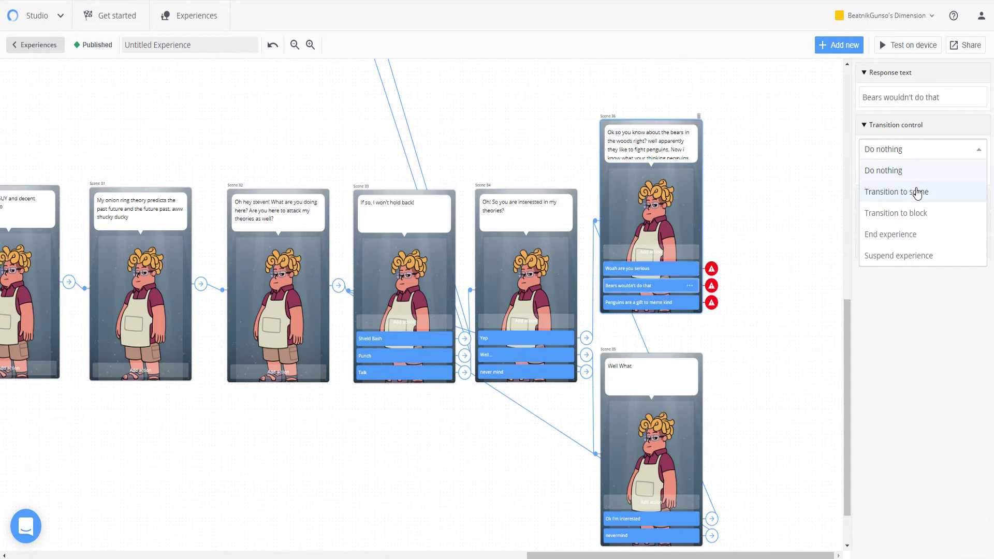
click(917, 193)
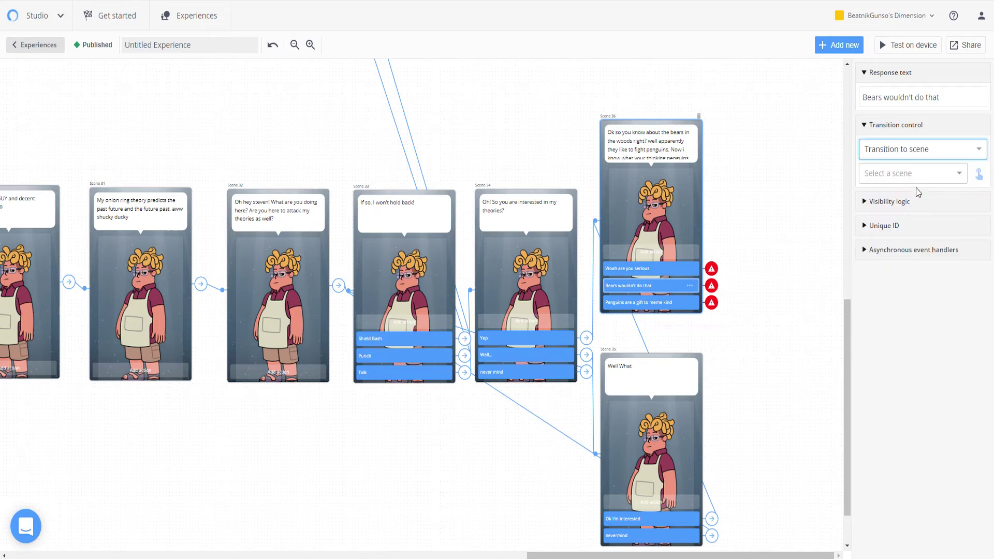
click(921, 179)
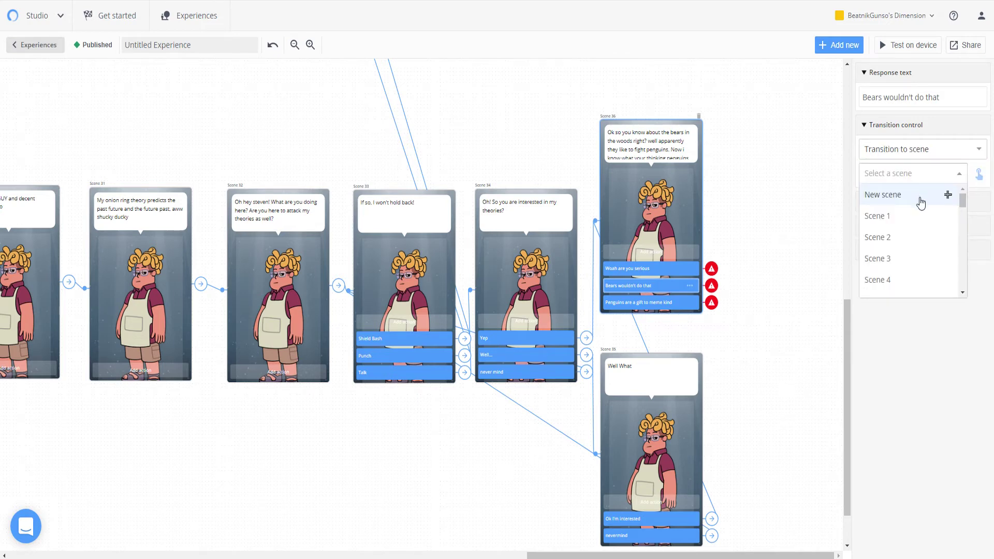
click(913, 148)
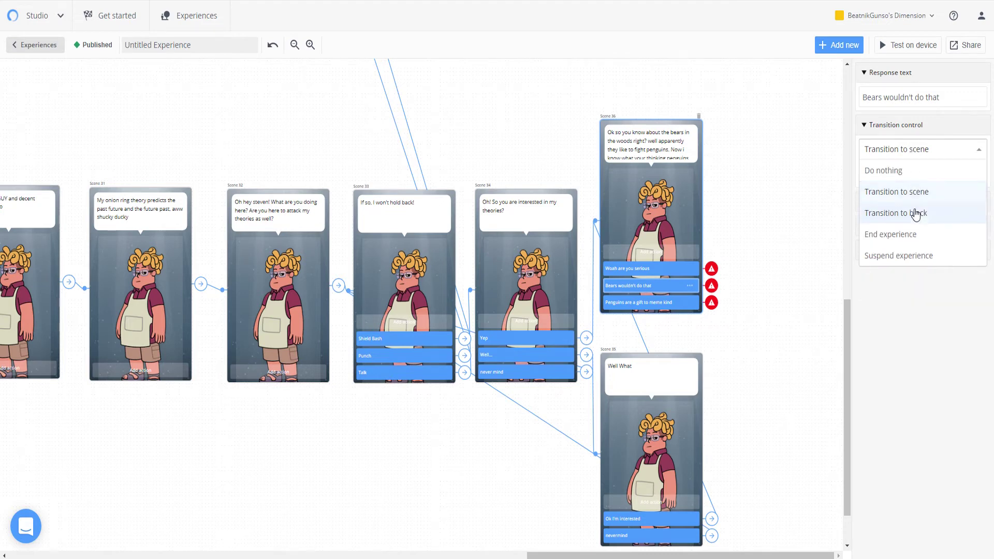
click(915, 213)
click(916, 177)
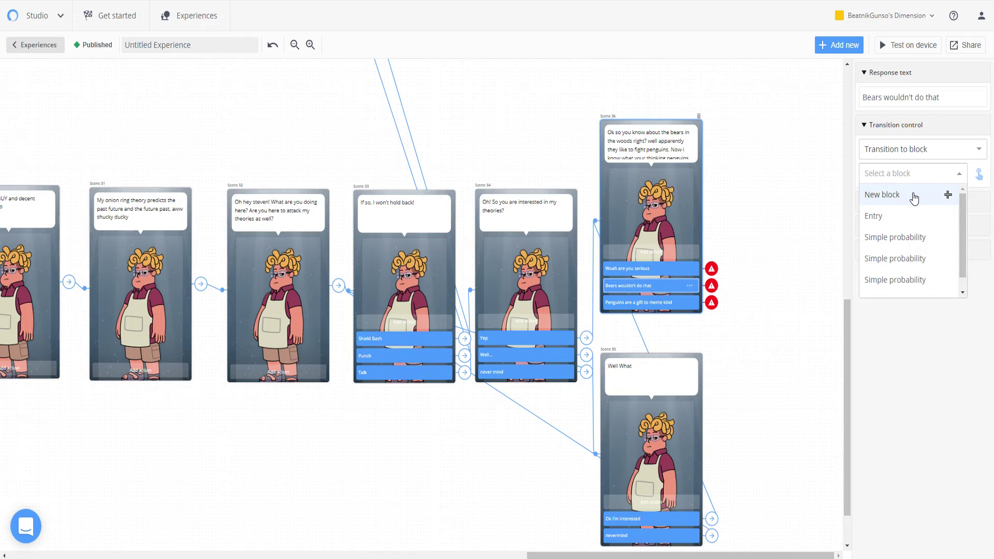
scroll(914, 235, down, 1)
scroll(914, 212, up, 1)
click(912, 201)
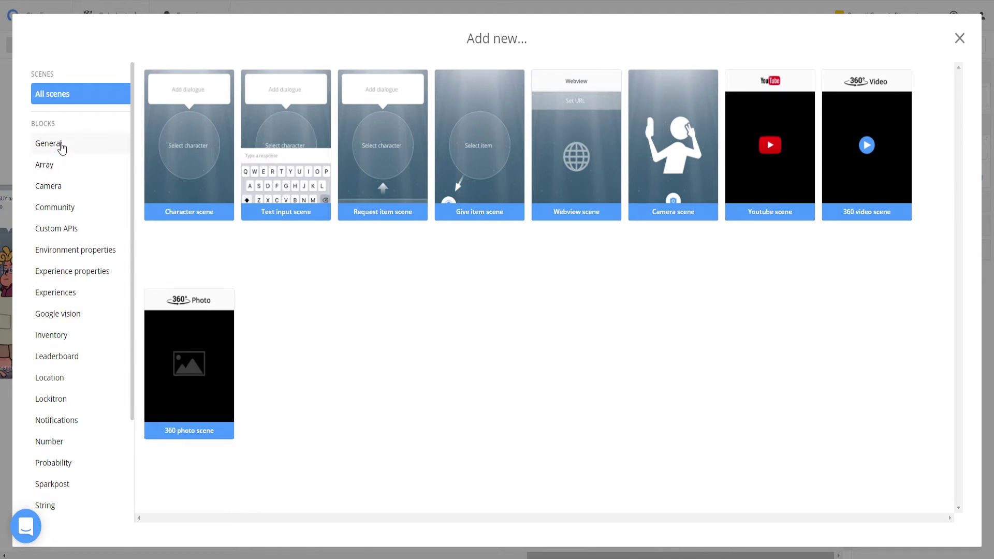
Browse the Probability blocks and add a Coin flip block to the experience
click(61, 148)
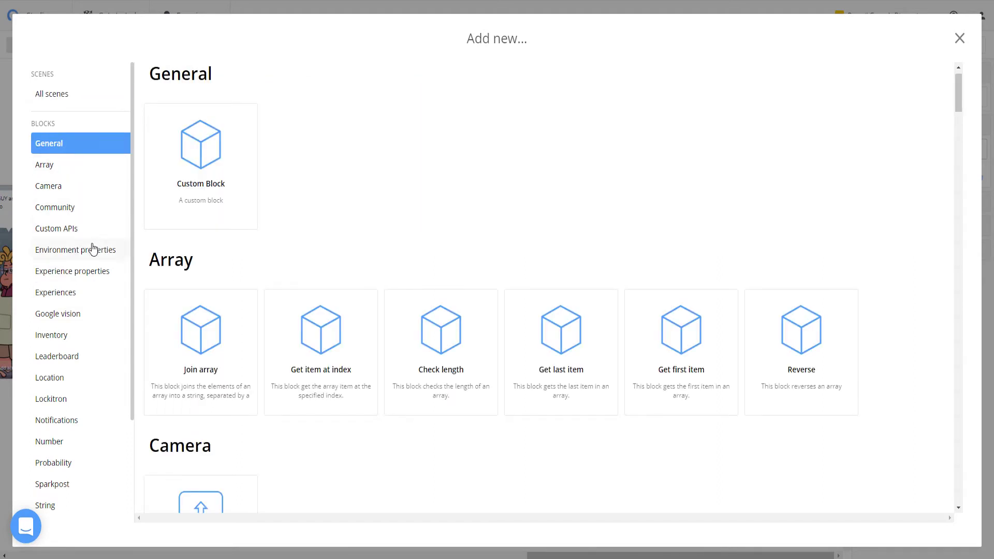
scroll(78, 386, down, 1)
scroll(78, 385, down, 3)
click(73, 345)
click(207, 211)
click(331, 142)
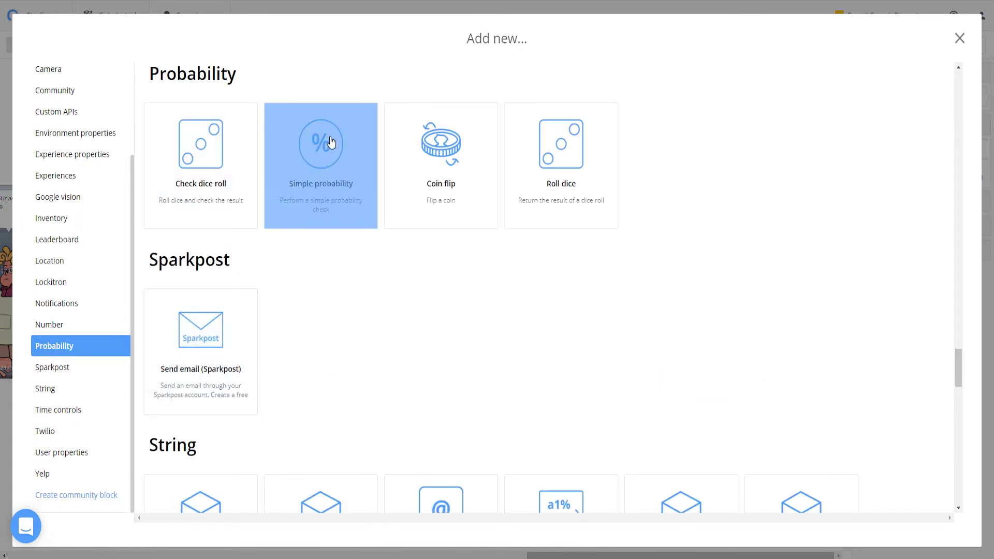
click(450, 144)
double_click(451, 144)
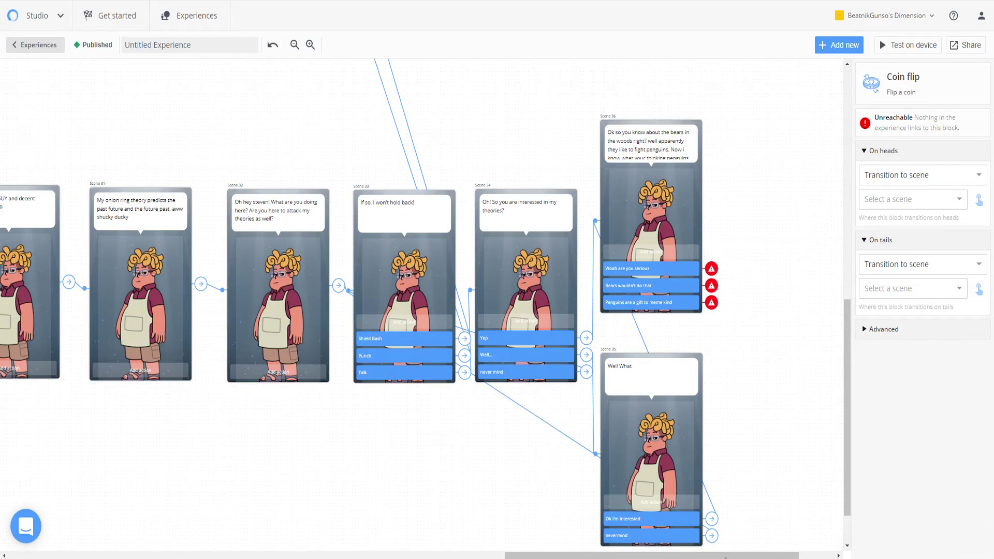
Move the Coin flip block beside Scene 36 on the canvas
scroll(796, 507, right, 2)
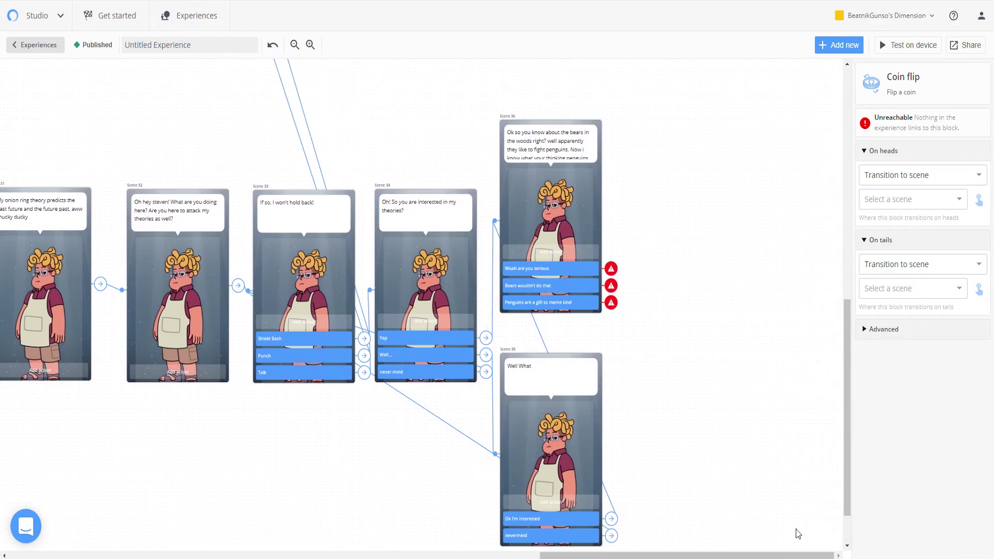
scroll(761, 436, up, 5)
scroll(762, 437, up, 3)
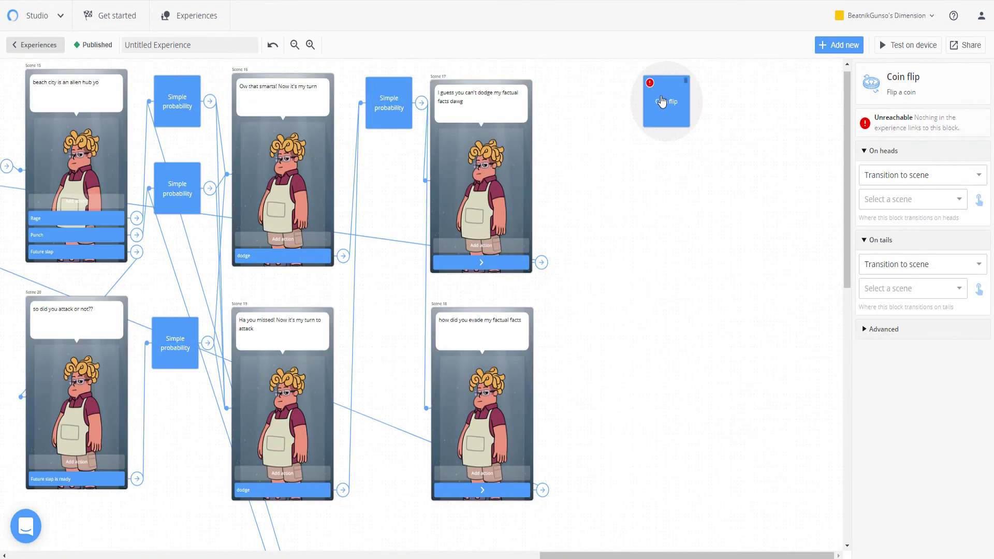
drag(661, 101, 683, 355)
scroll(683, 355, down, 5)
scroll(683, 206, up, 4)
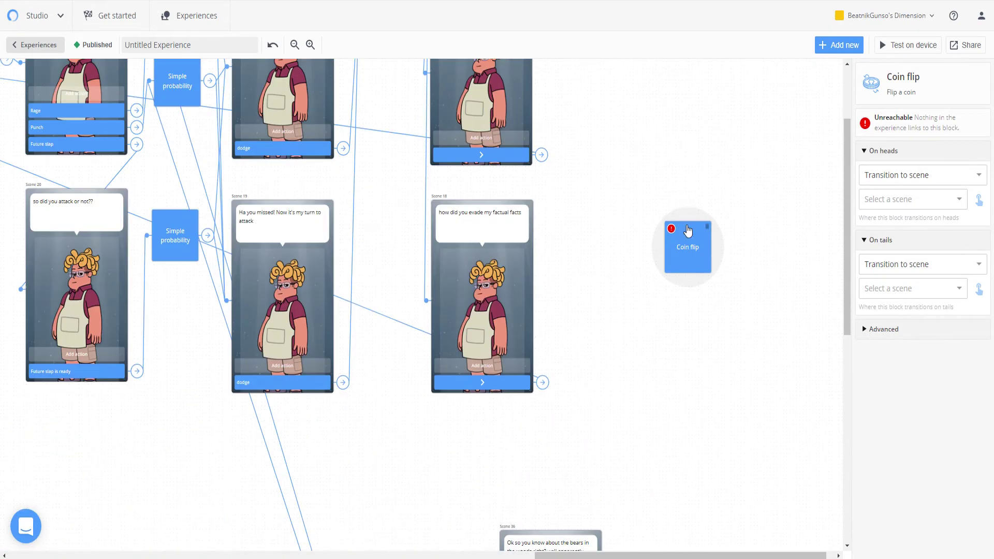
drag(687, 237, 695, 447)
scroll(696, 447, down, 6)
drag(693, 151, 668, 365)
Send the 'Bears wouldn't do that' choice to the Coin flip block
click(562, 354)
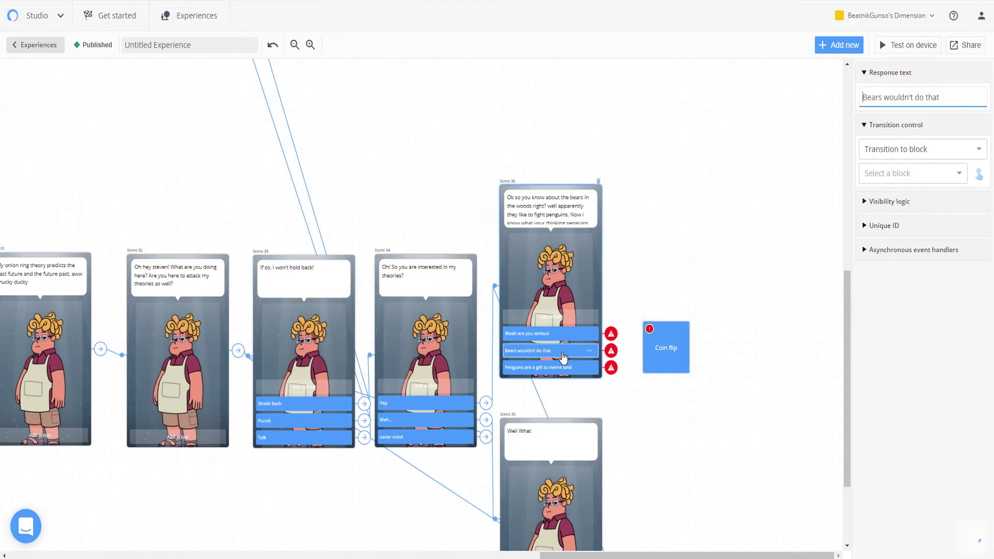
click(932, 174)
scroll(922, 258, down, 2)
click(901, 286)
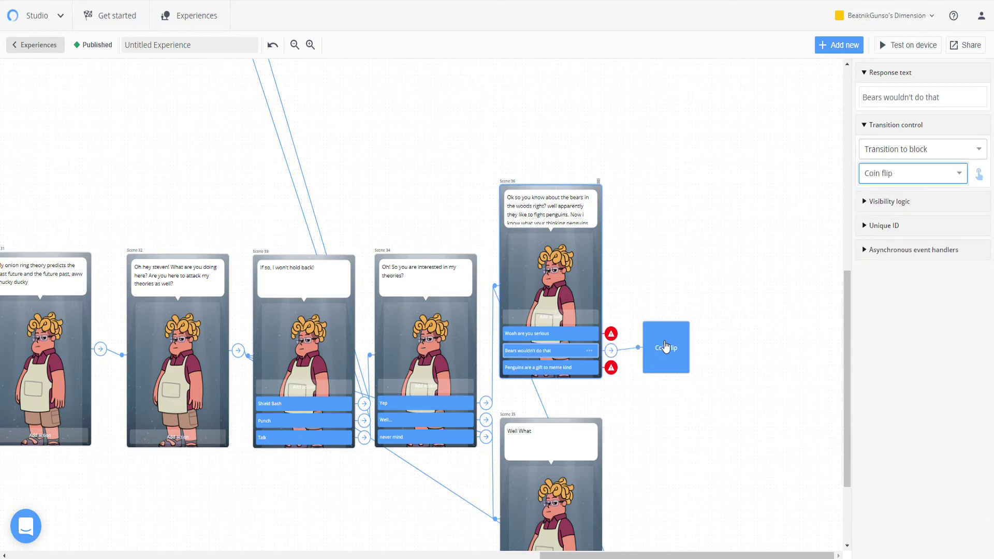
Select the Coin flip block and review scene options for its heads outcome
click(666, 346)
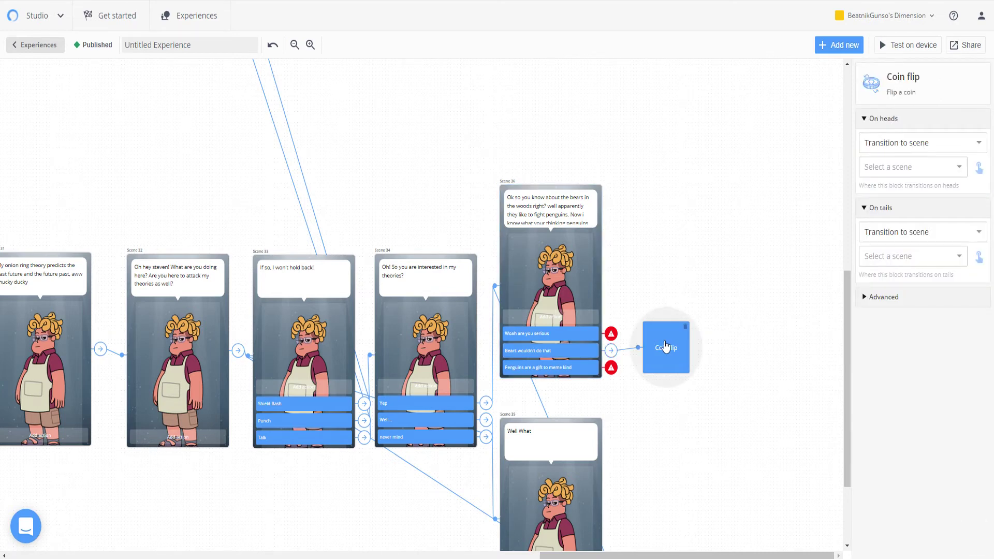
click(946, 168)
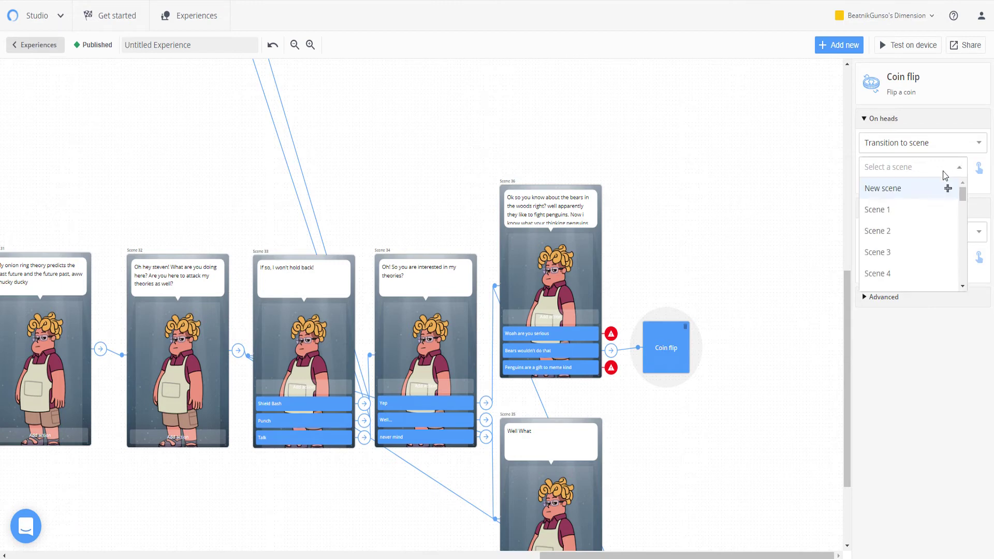
scroll(919, 247, down, 10)
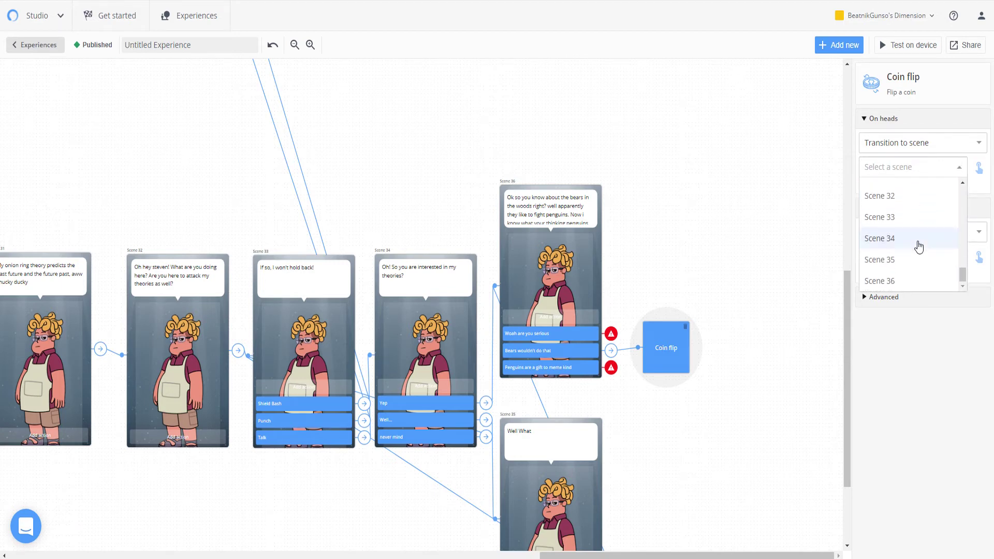
scroll(920, 246, up, 10)
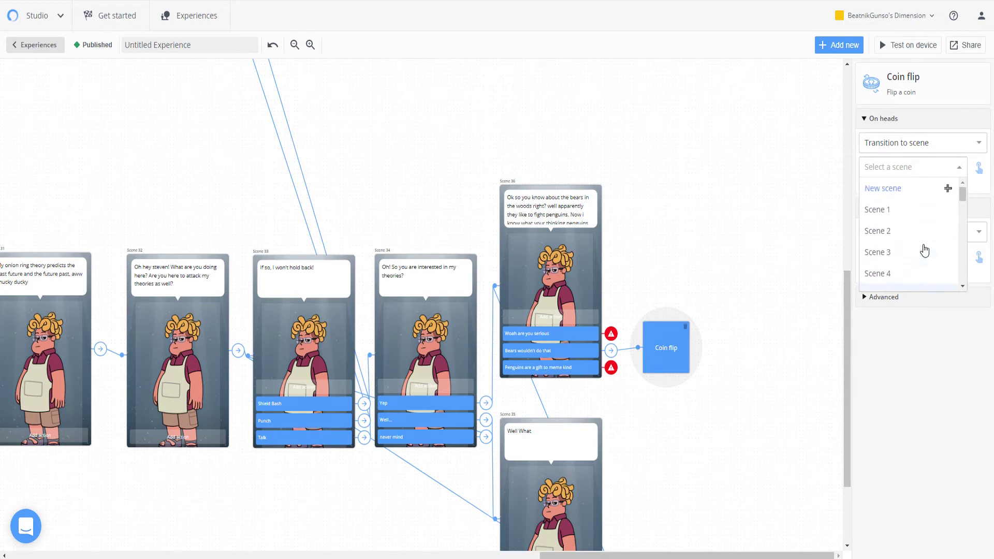
Create character Scene 37 for heads beside Coin flip, saying 'You know what your right here take this!!'
click(915, 193)
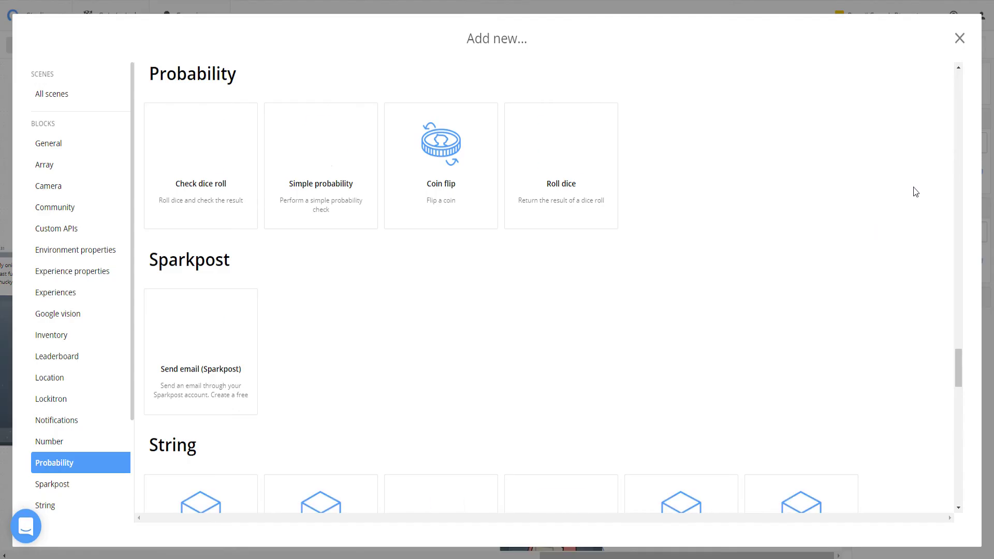
click(58, 100)
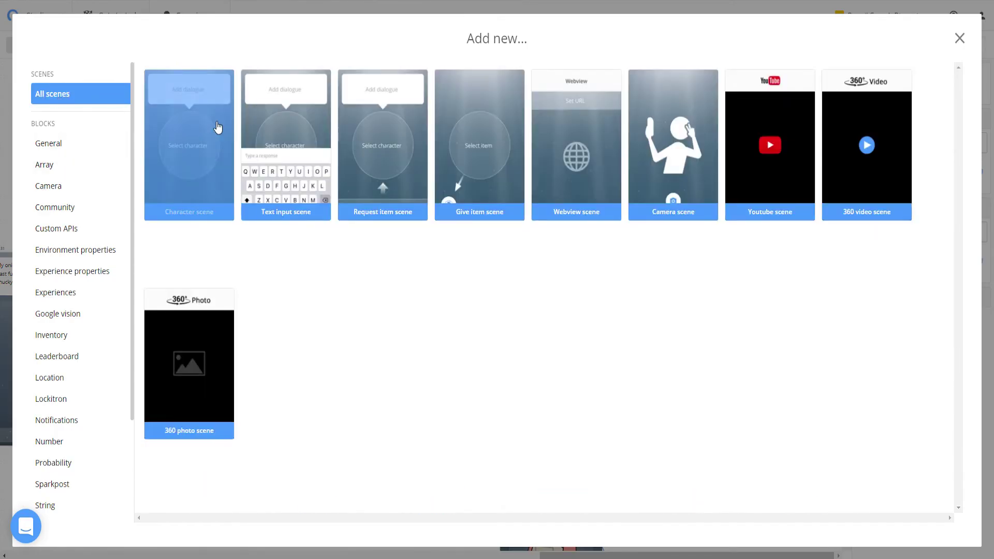
click(220, 126)
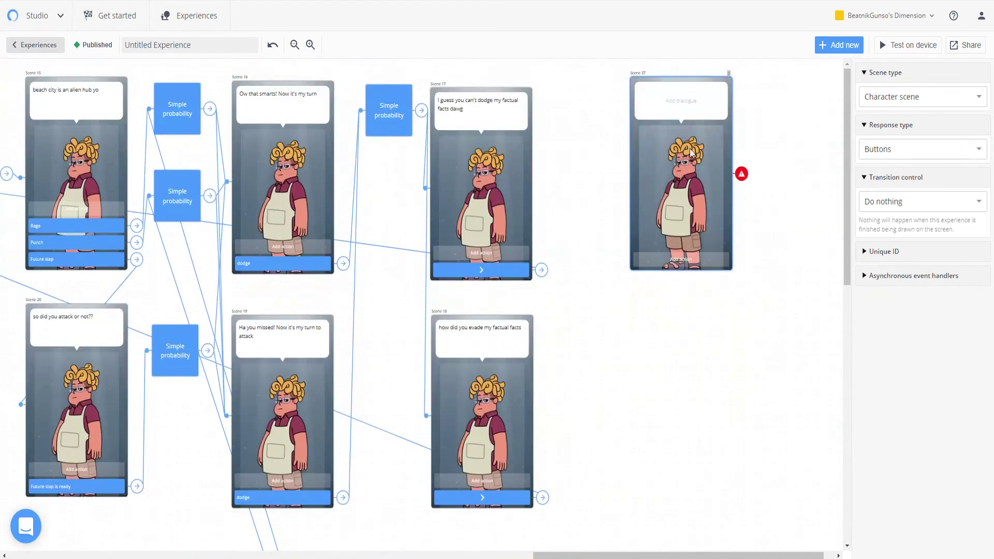
drag(714, 228, 768, 478)
scroll(737, 248, down, 7)
drag(720, 91, 750, 405)
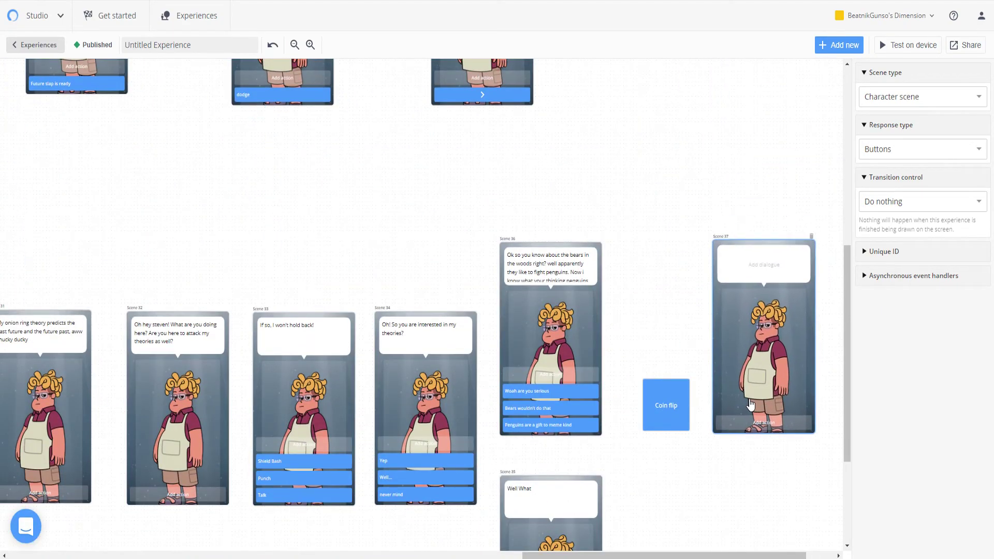
click(760, 262)
text(You know wha)
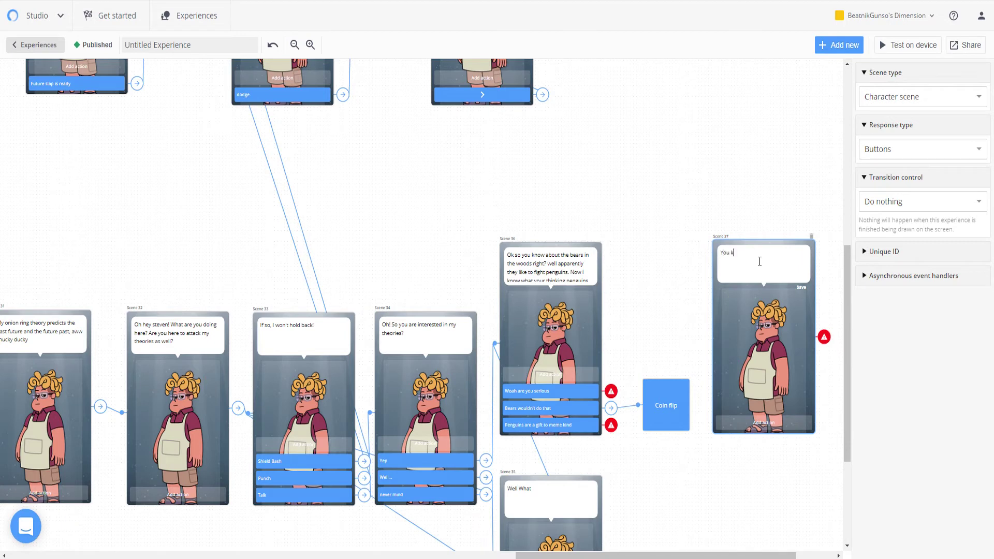
text(t you r right)
text( right)
text( here take this)
text(!!)
click(670, 403)
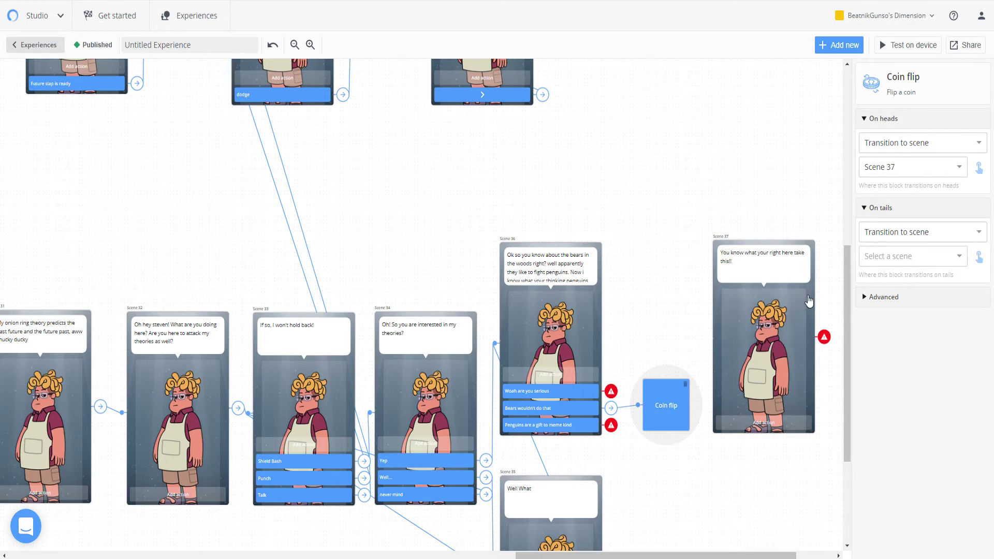
Confirm Scene 37 stays as the Coin flip's heads outcome
click(920, 261)
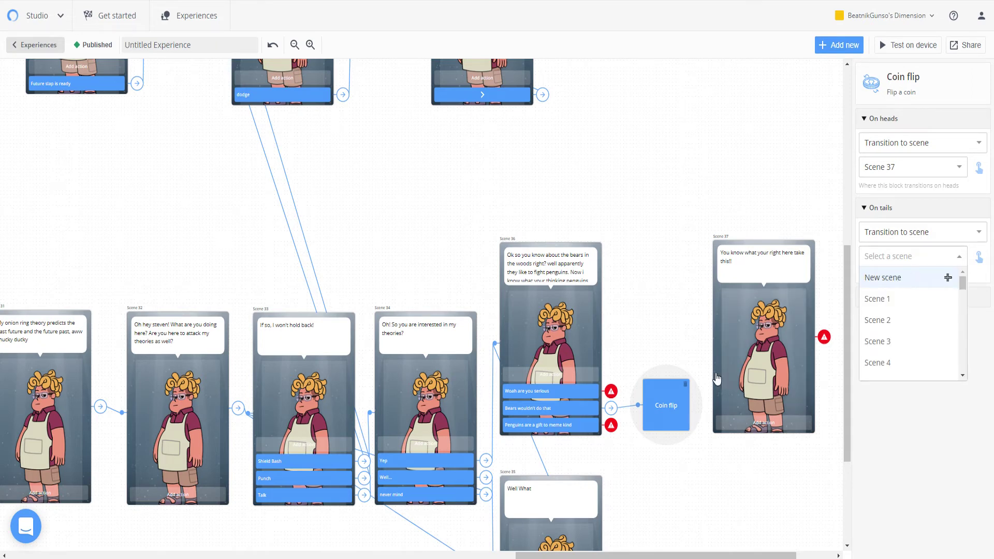
click(668, 404)
click(886, 173)
click(893, 280)
click(913, 176)
click(904, 283)
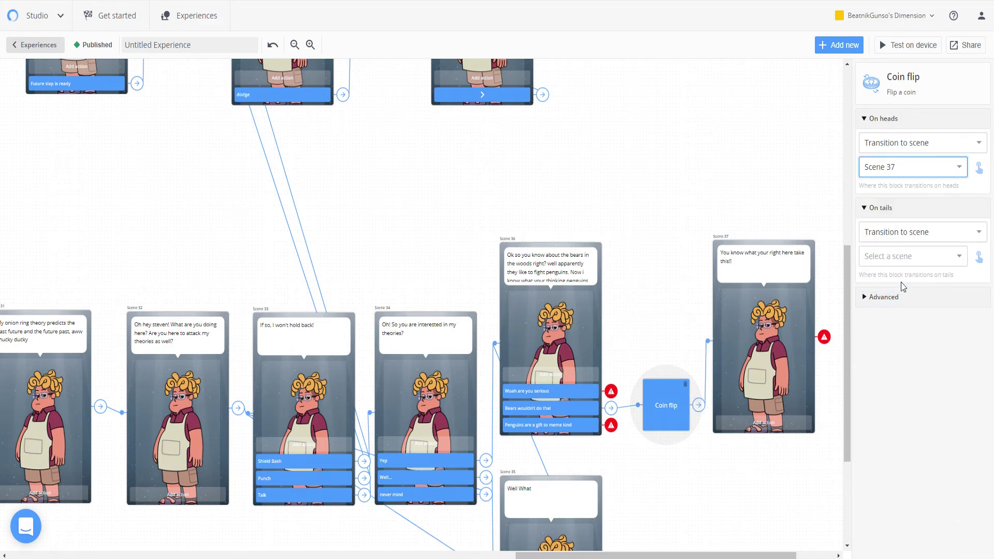
Create a new character scene, Scene 38, for the tails outcome
click(912, 260)
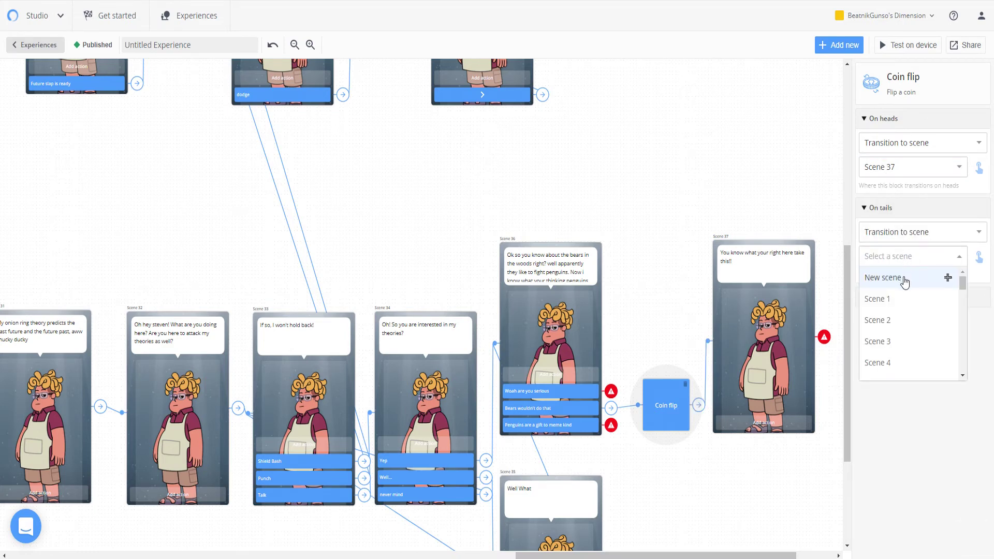
click(903, 279)
click(217, 118)
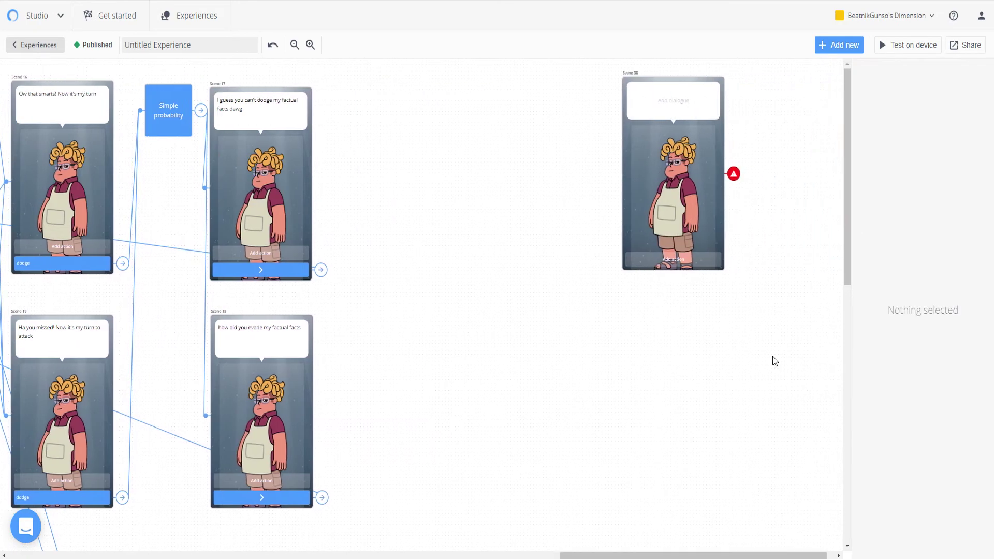
click(683, 356)
Move the Scene 38 card down near the Coin flip block
scroll(697, 292, down, 8)
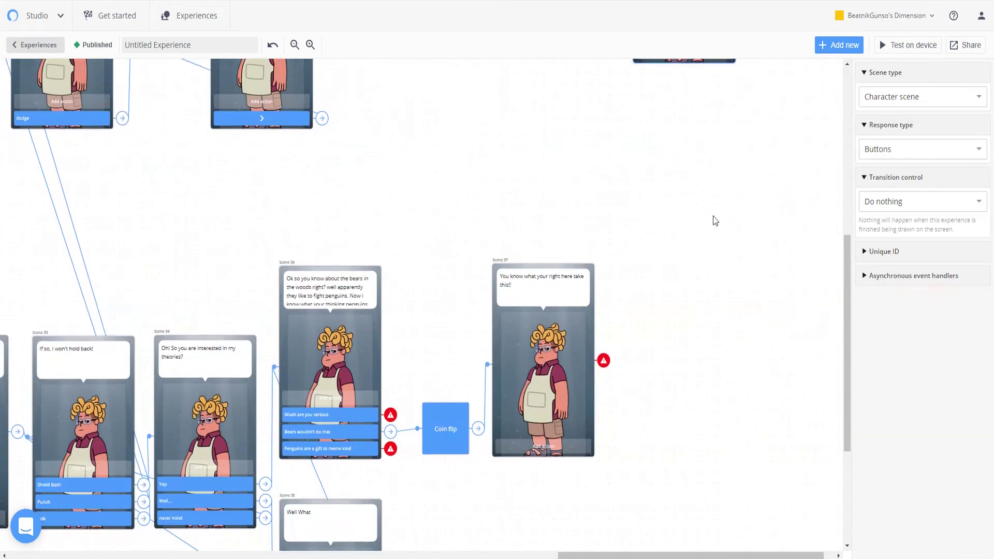
scroll(694, 350, down, 5)
drag(713, 207, 683, 473)
scroll(710, 331, up, 3)
scroll(683, 474, down, 2)
drag(684, 232, 542, 382)
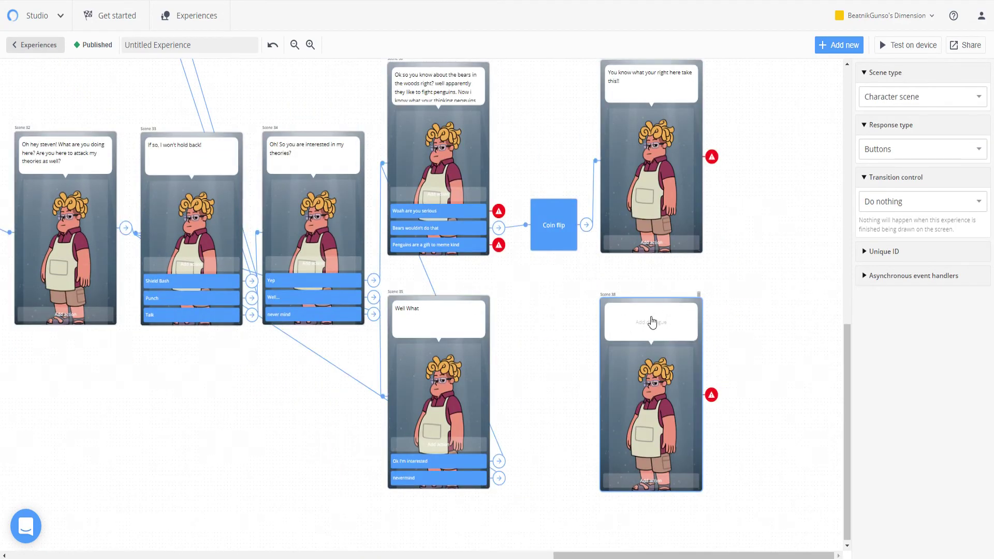
Enter Scene 38's dialogue text in its speech bubble
click(652, 316)
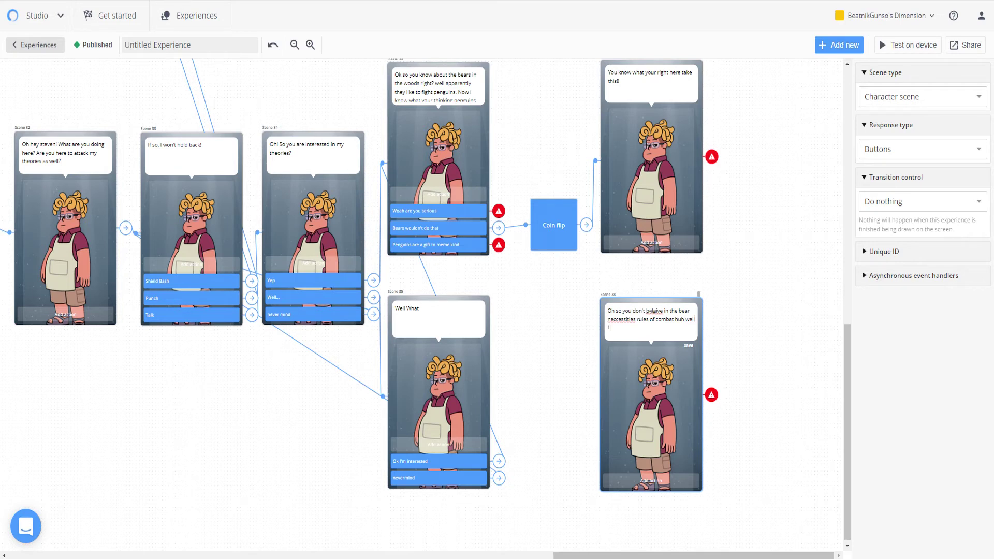
text(w you!)
scroll(757, 349, up, 10)
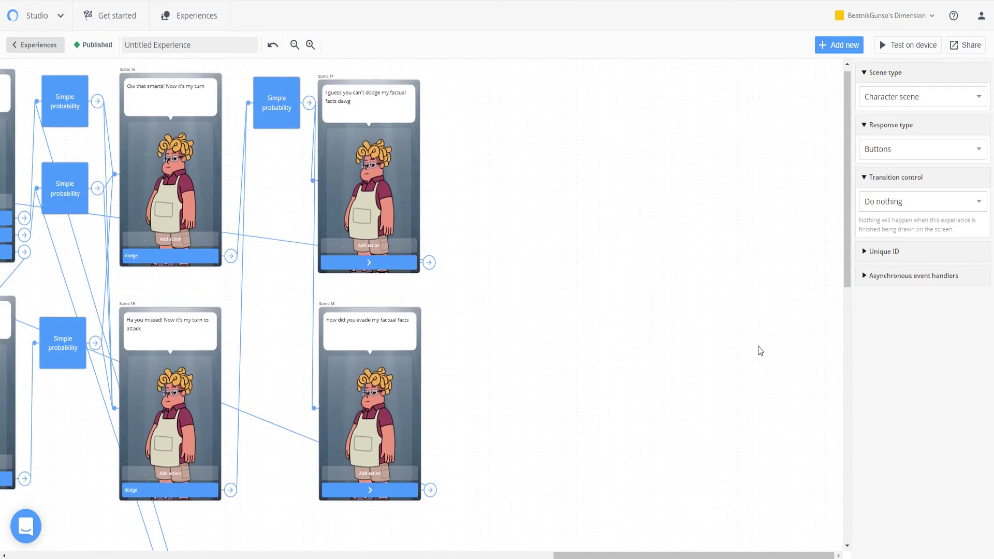
drag(636, 554, 510, 549)
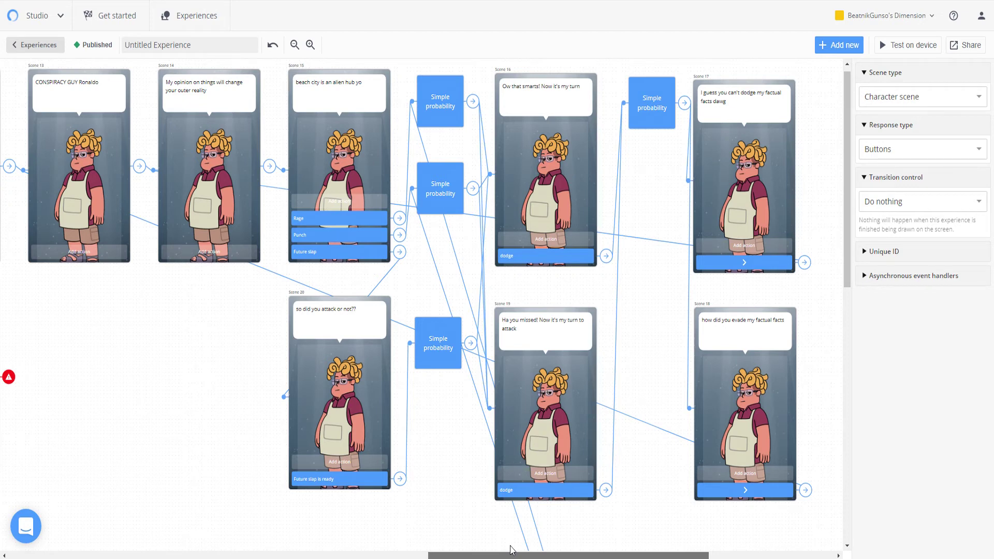
drag(510, 549, 564, 548)
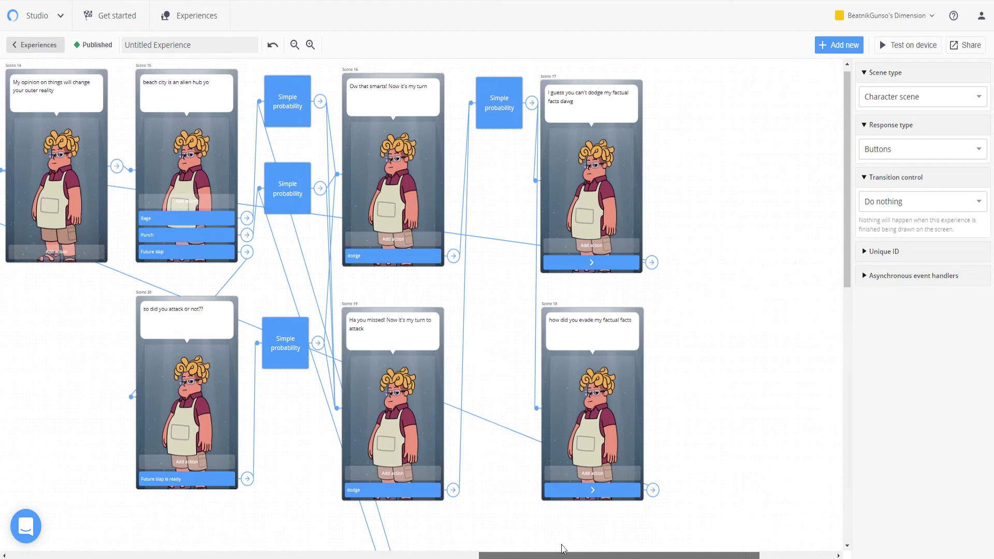
scroll(772, 450, down, 10)
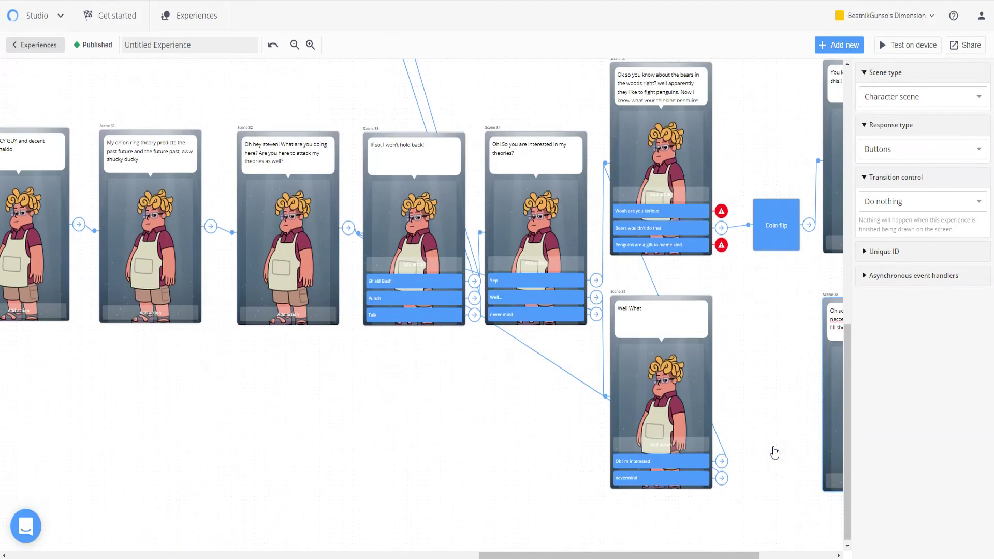
drag(724, 554, 799, 555)
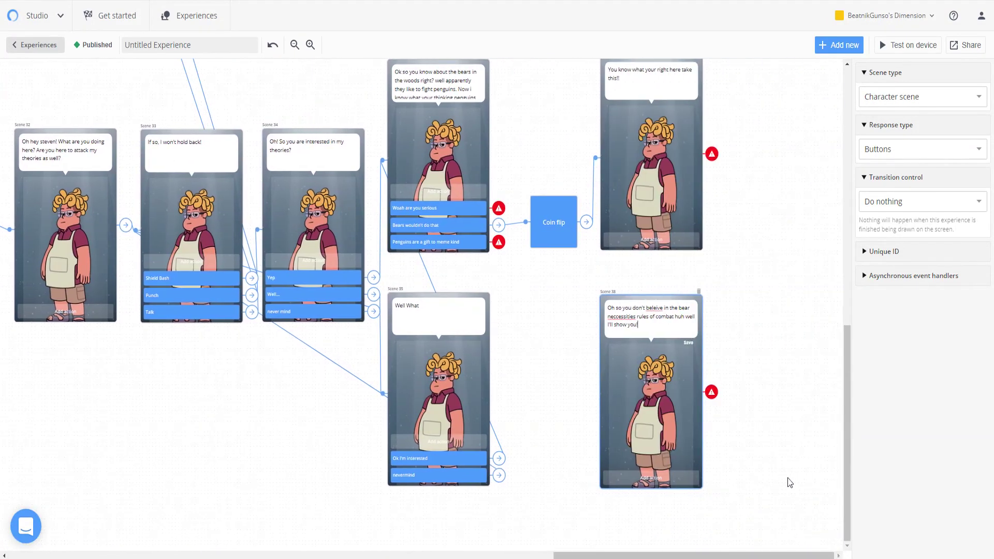
Correct the spellings to 'believe' and 'necessities' and capitalise 'Well'
right_click(655, 309)
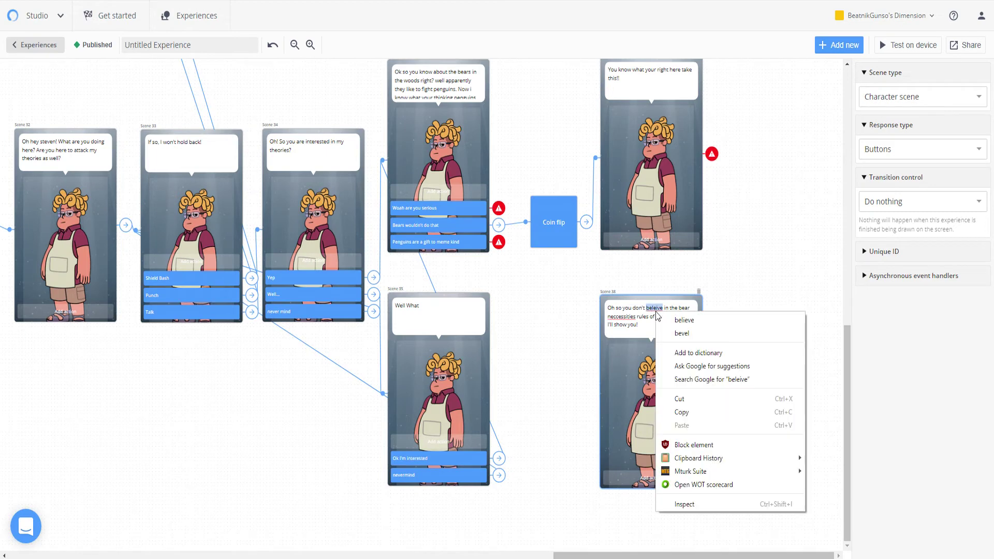
click(680, 319)
right_click(632, 316)
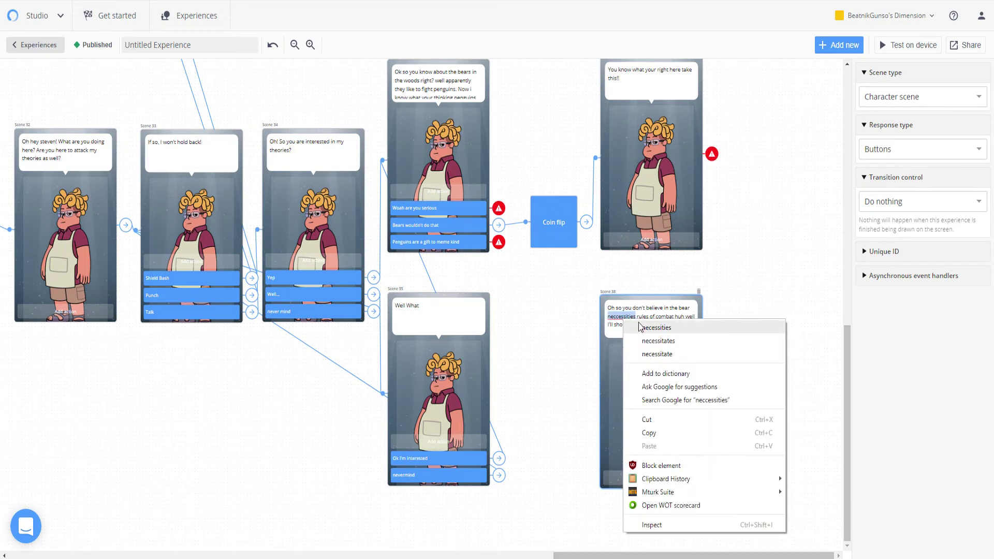
click(641, 325)
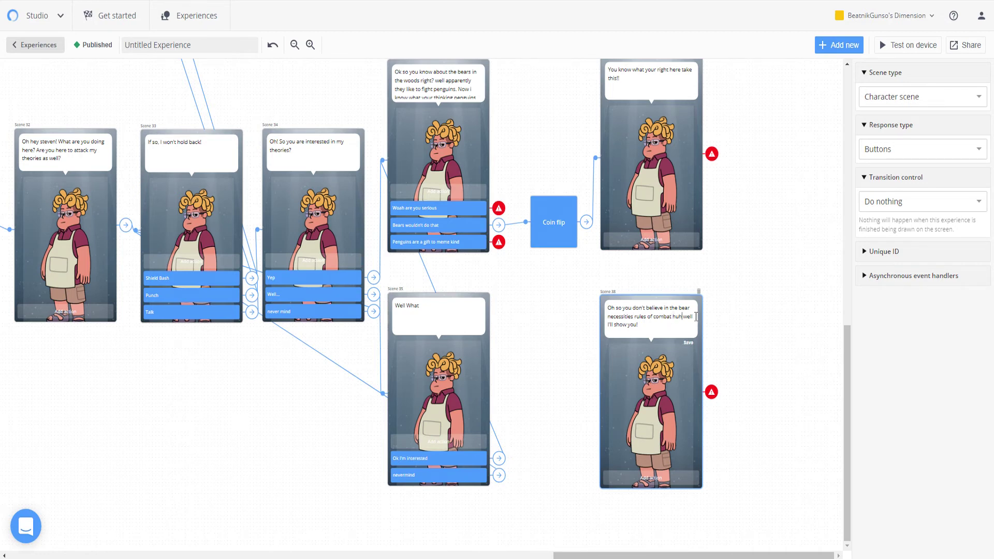
key(BackSpace)
text(W)
Add a response button to Scene 38, then delete it
click(673, 476)
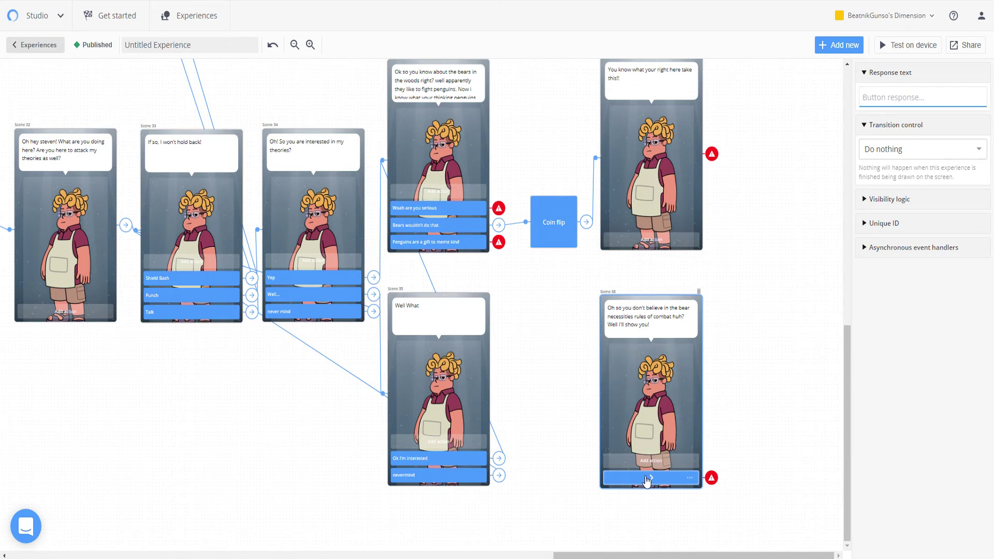
text(Do)
key(BackSpace)
key(BackSpace)
text(I)
key(BackSpace)
click(690, 477)
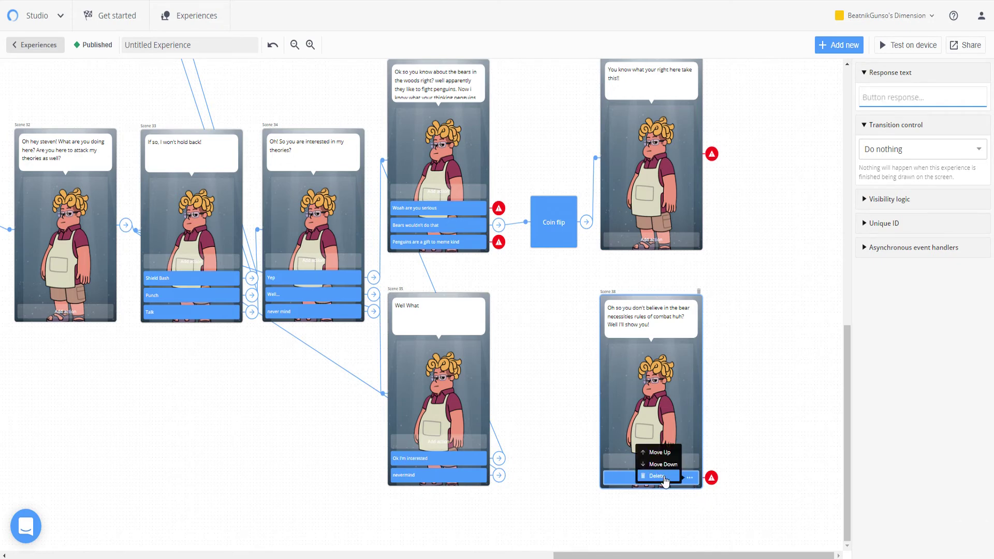
click(656, 476)
click(673, 479)
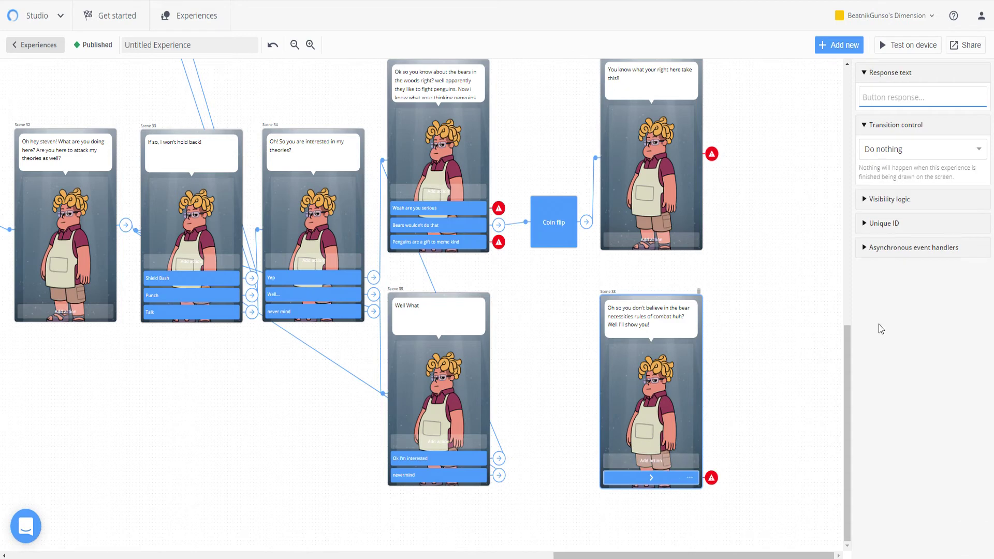
click(690, 478)
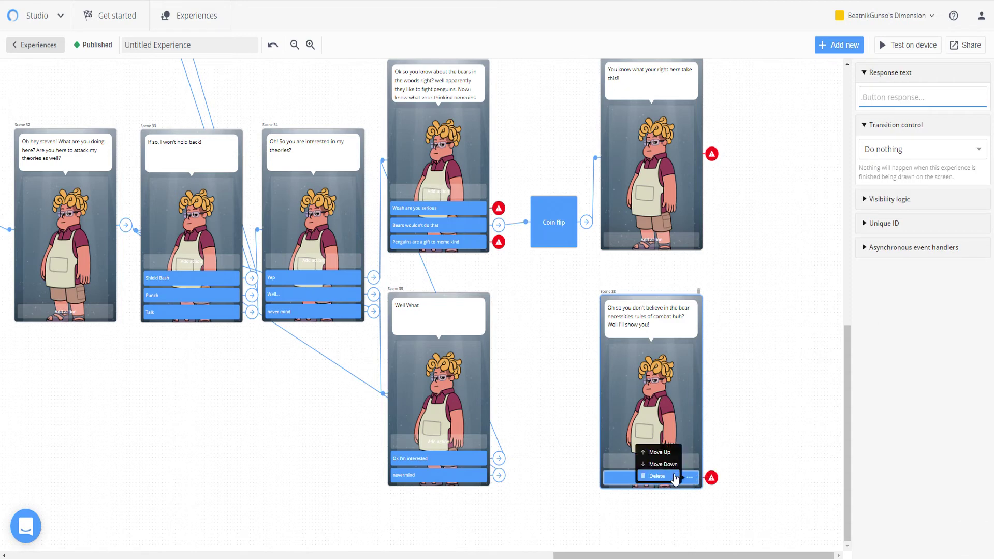
click(675, 477)
Set Scene 38 to transition directly to Scene 33
click(922, 205)
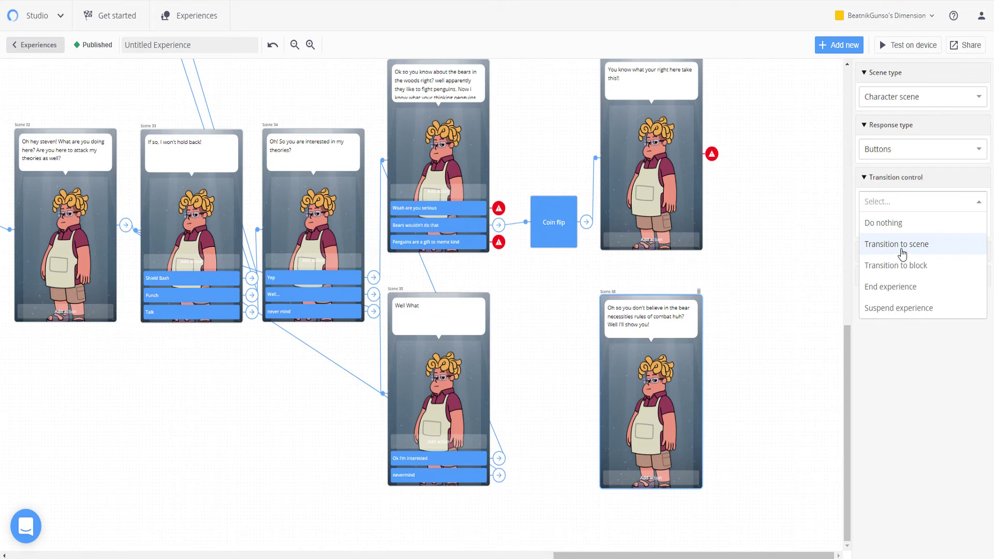
click(901, 251)
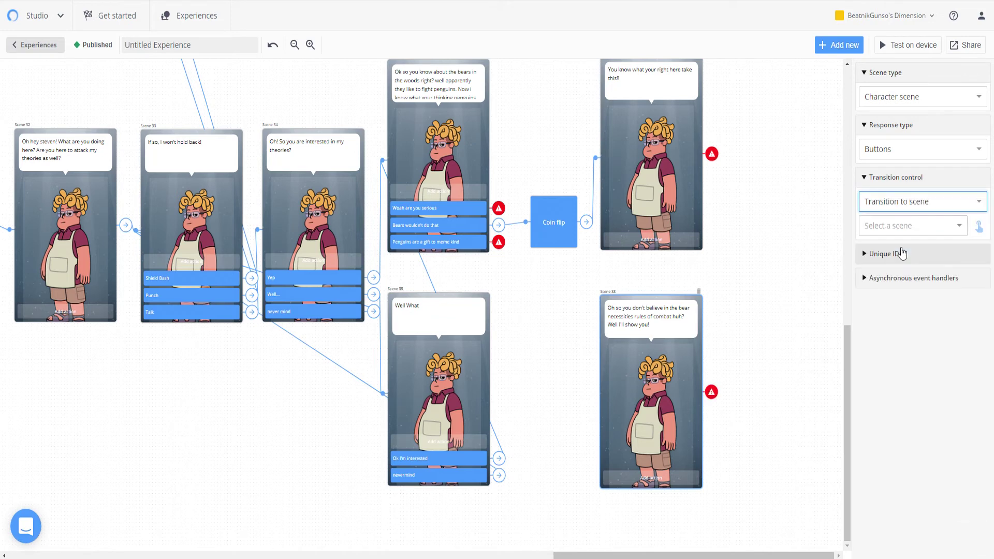
click(907, 231)
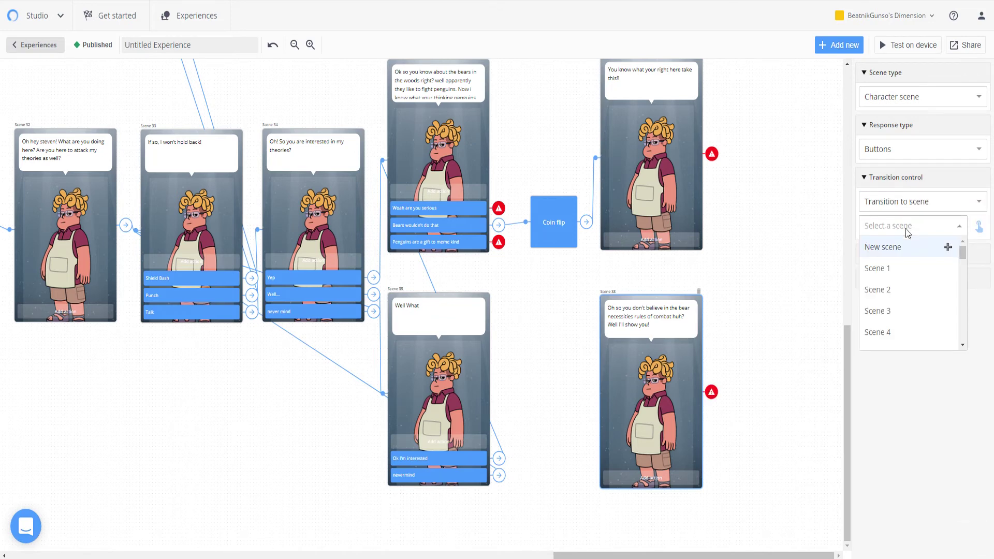
scroll(900, 269, down, 10)
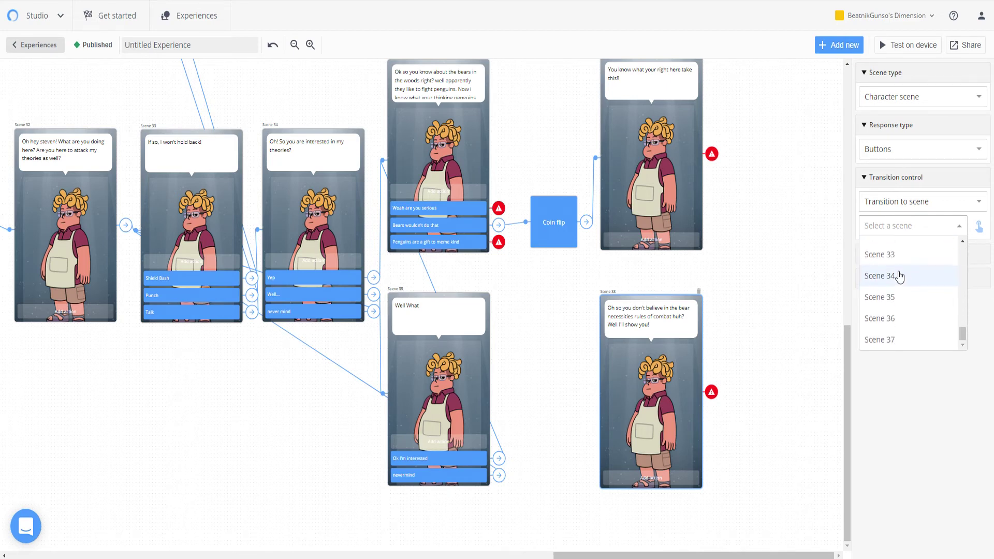
click(898, 254)
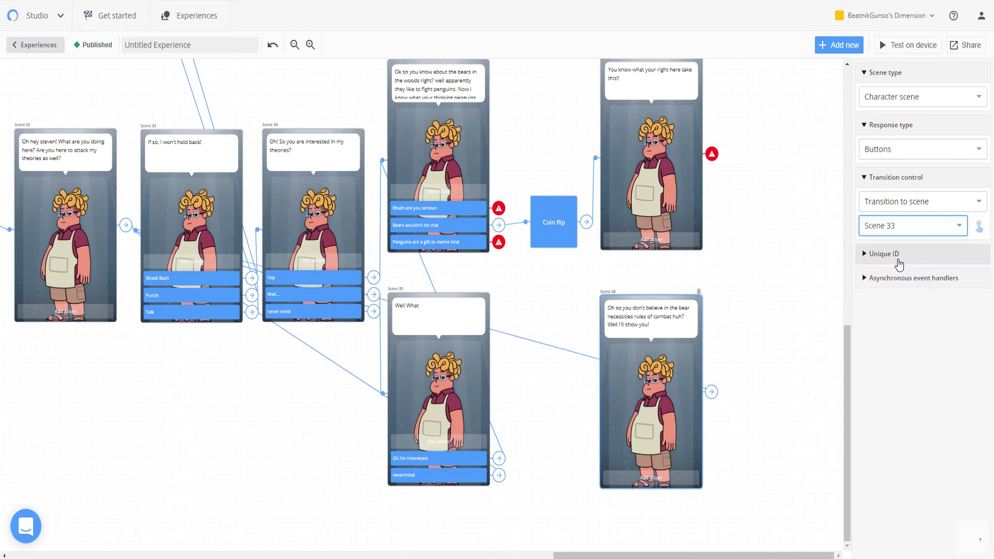
Remove a second added response and reconfirm Scene 38's transition to Scene 33
click(669, 478)
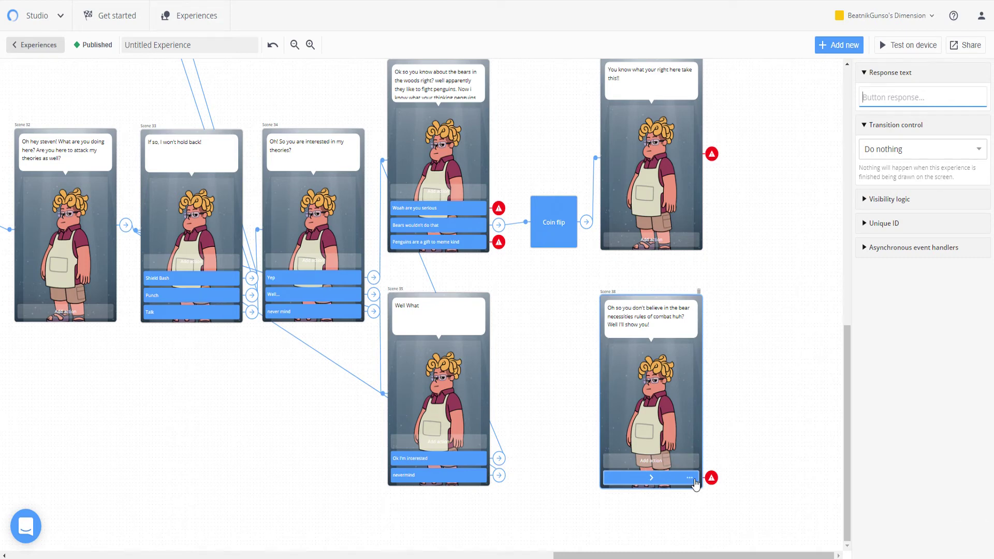
click(692, 480)
click(657, 476)
click(683, 405)
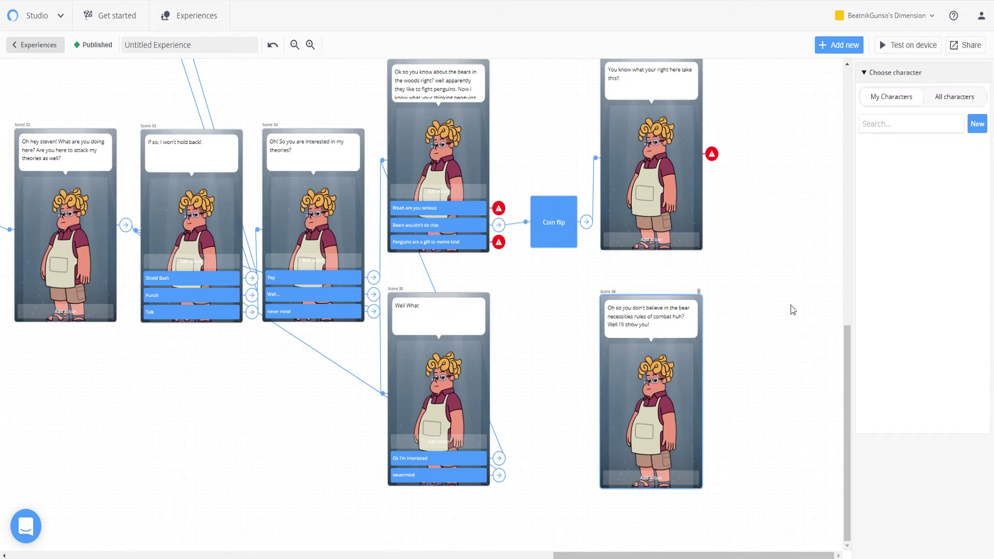
click(699, 462)
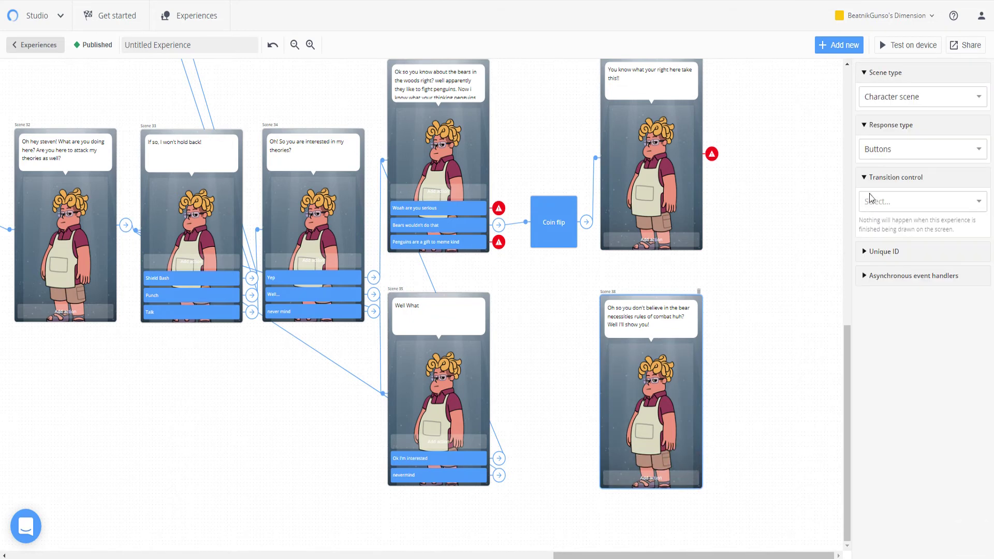
click(891, 209)
click(898, 243)
click(902, 234)
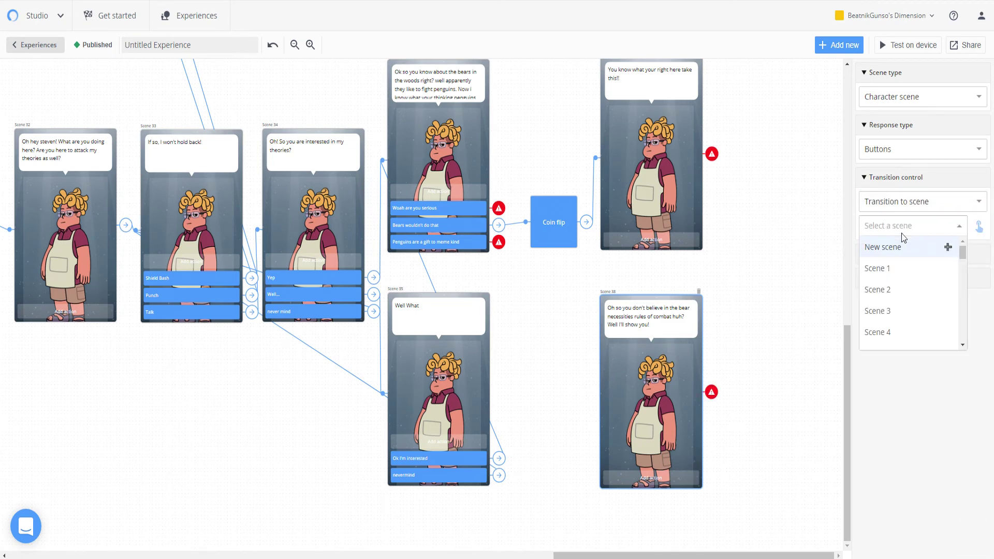
scroll(961, 339, down, 10)
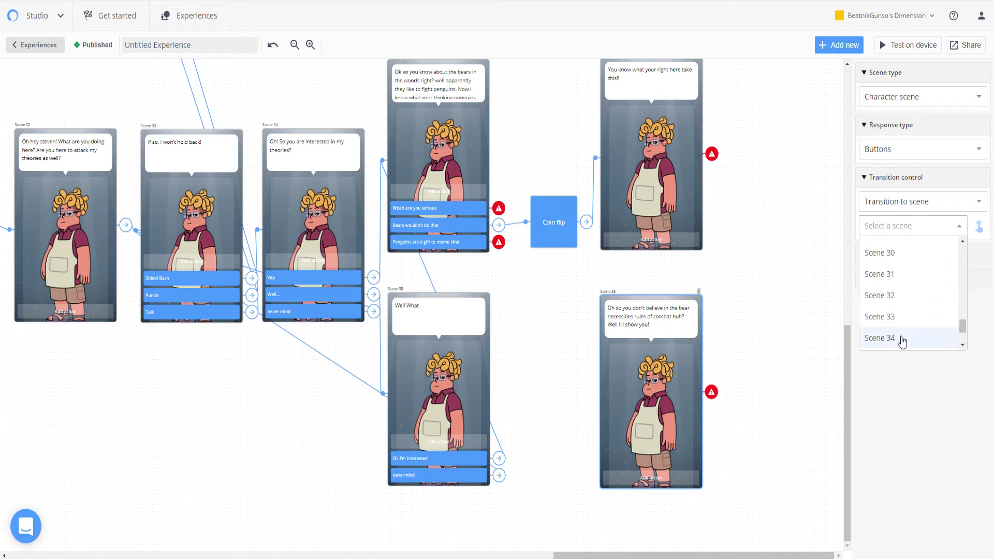
click(906, 254)
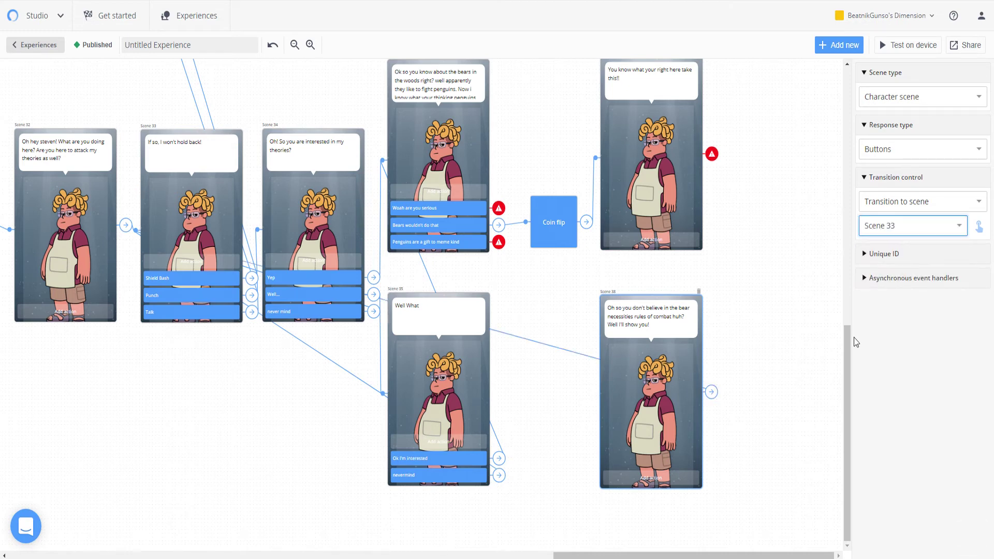
Keep the Coin flip's tails outcome pointing to Scene 38
scroll(848, 360, up, 1)
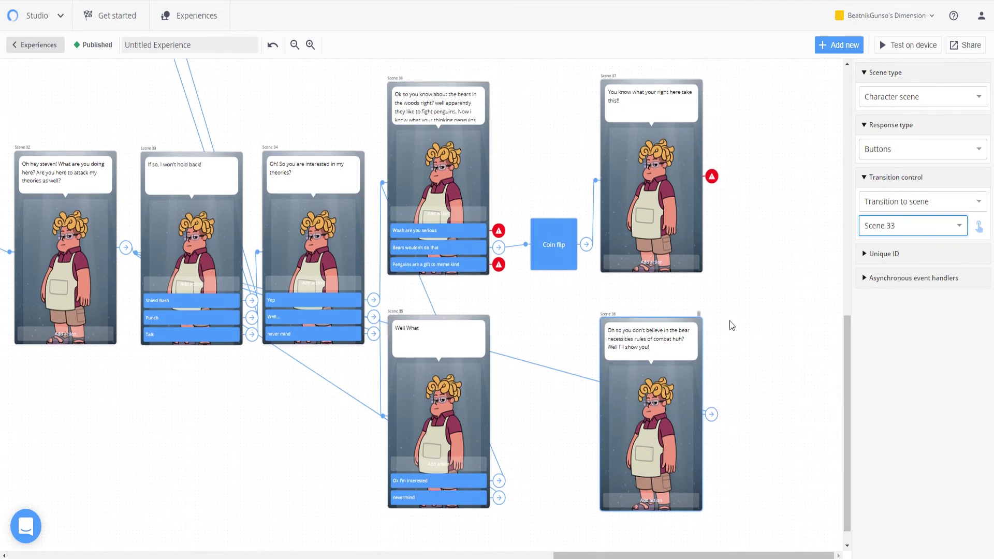
click(554, 258)
click(940, 257)
click(903, 365)
click(930, 254)
click(908, 361)
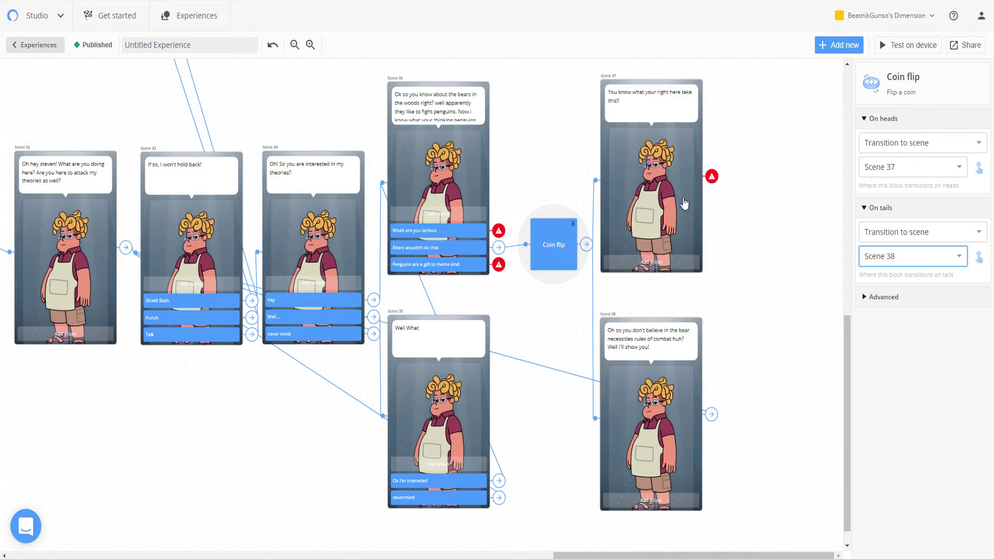
Give Scene 37 a response button reading 'take item'
click(652, 261)
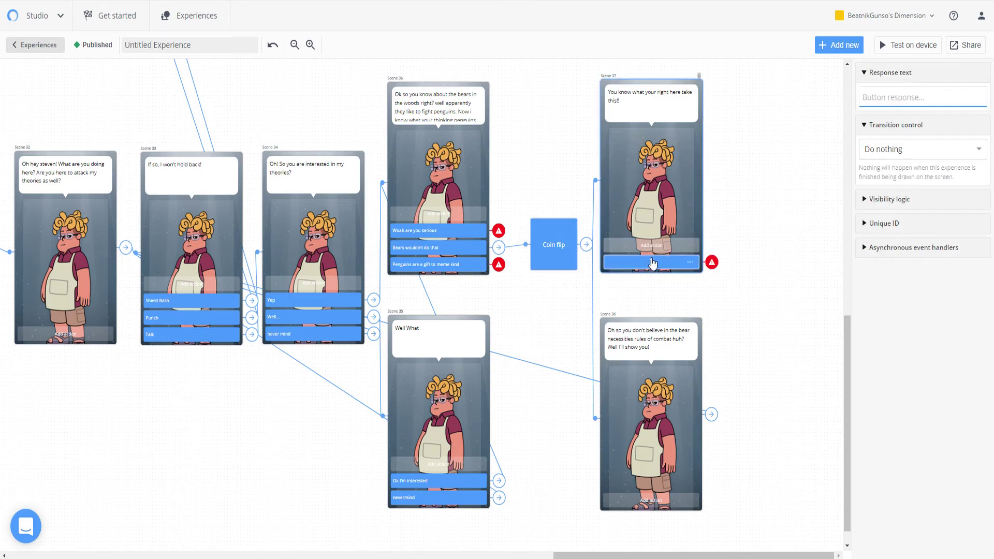
text(take item)
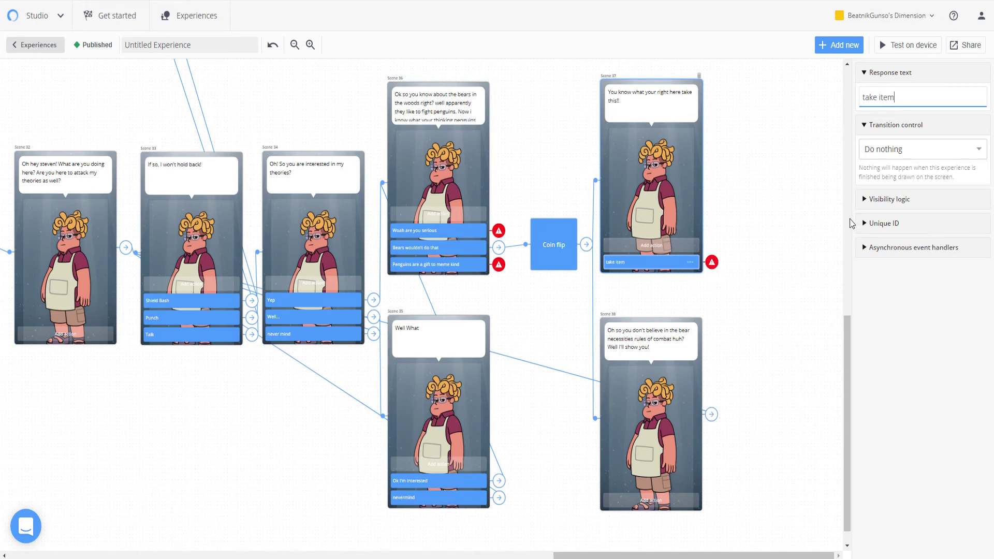
click(943, 151)
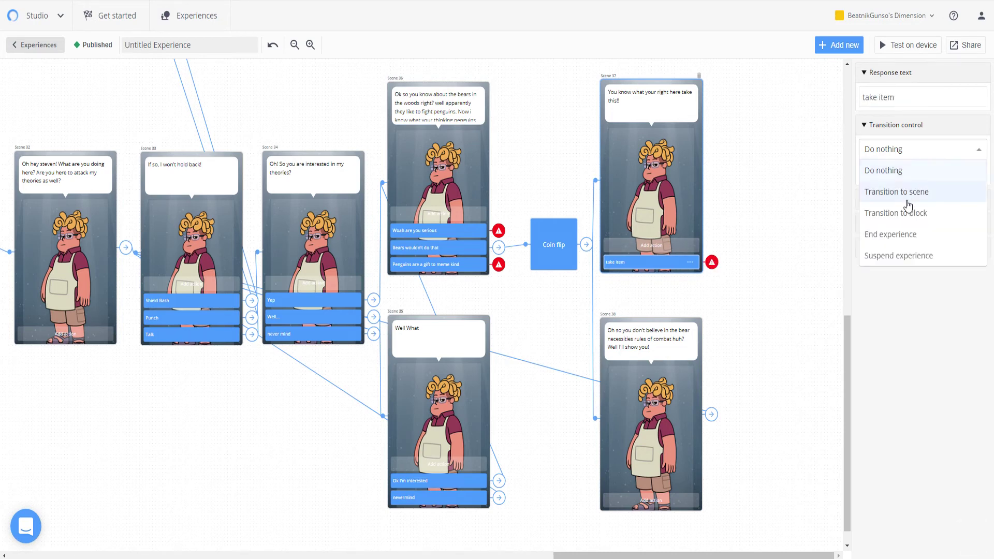
Make 'take item' lead to a new Give item scene placed beside Scene 37
click(906, 193)
click(909, 176)
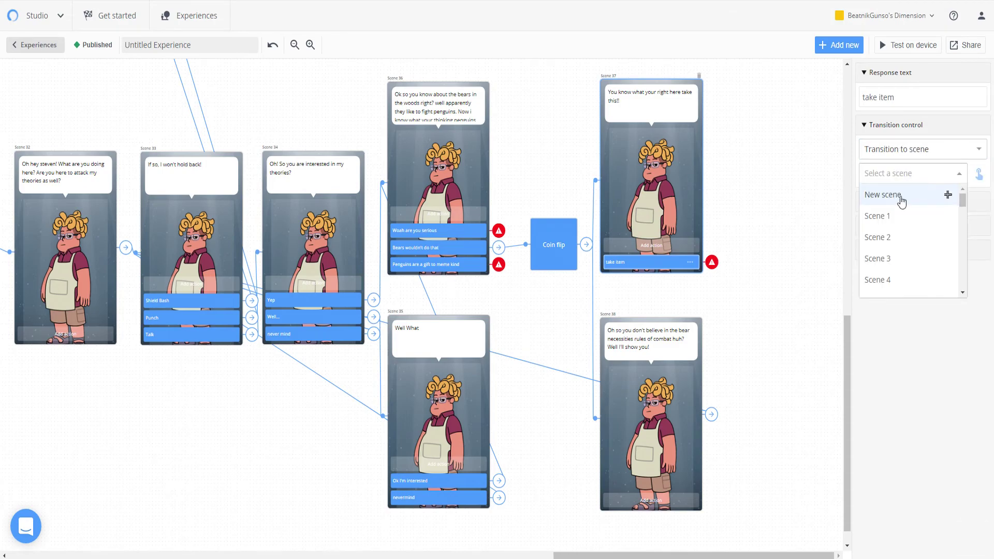
click(900, 200)
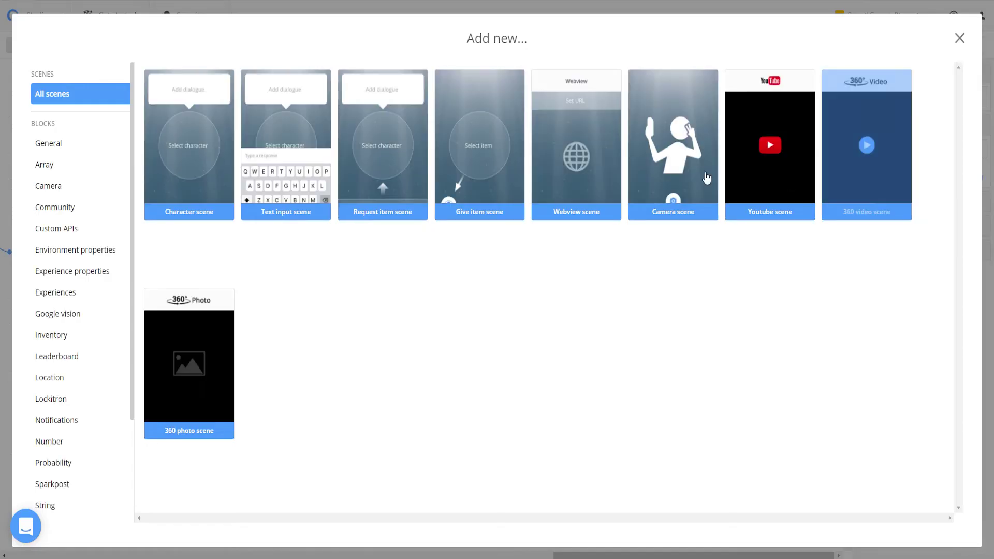
click(468, 139)
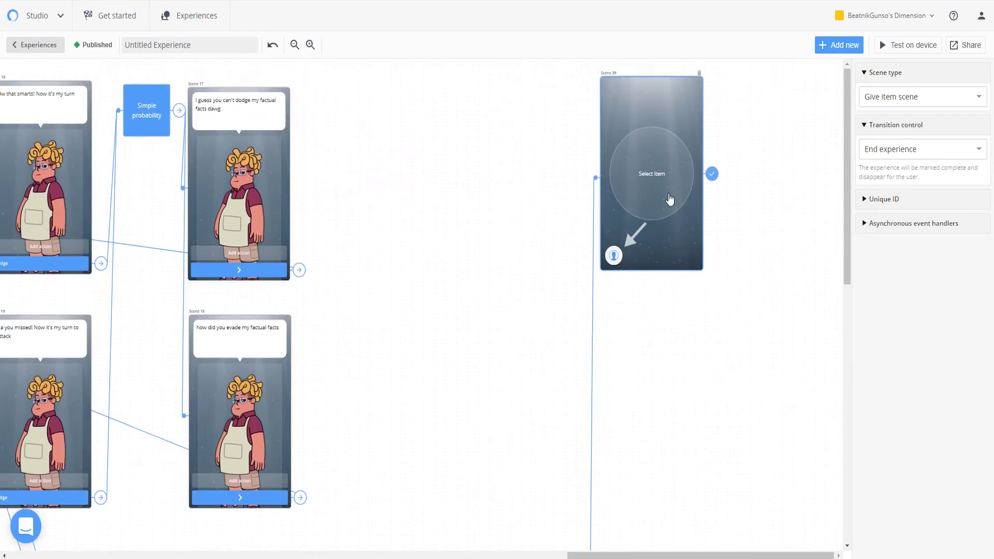
drag(660, 223, 651, 481)
Browse Inventory blocks for the next step, then leave Scene 39 doing nothing
scroll(657, 363, down, 3)
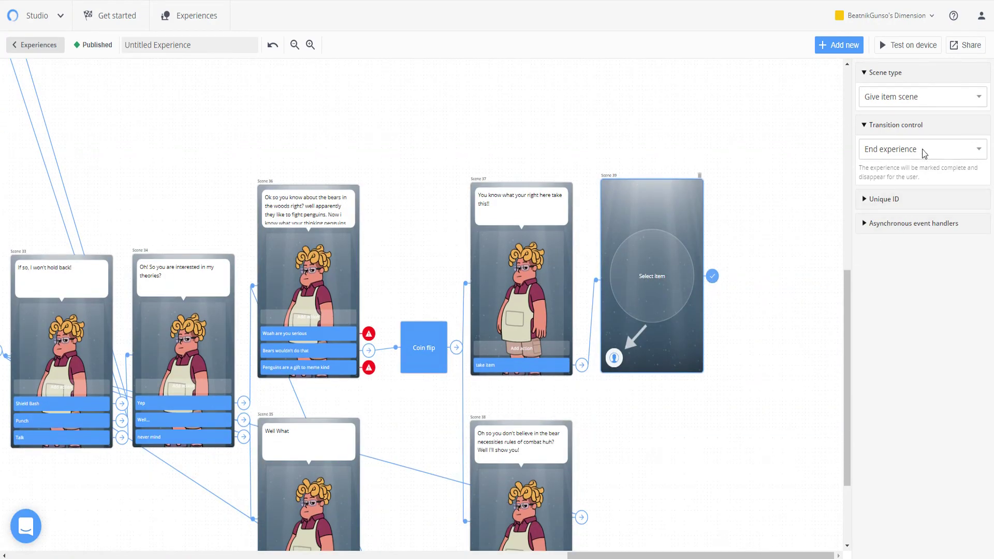
click(921, 150)
click(906, 212)
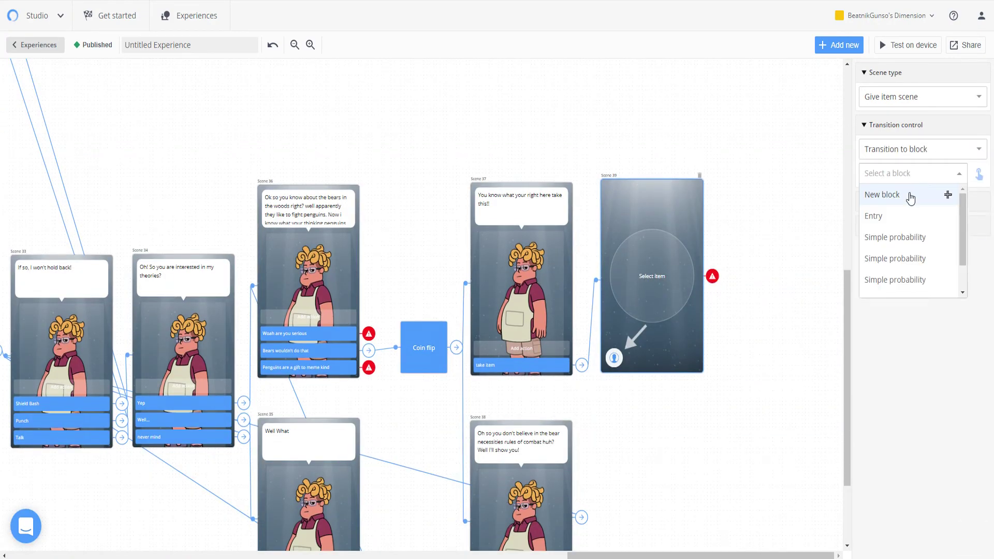
click(909, 202)
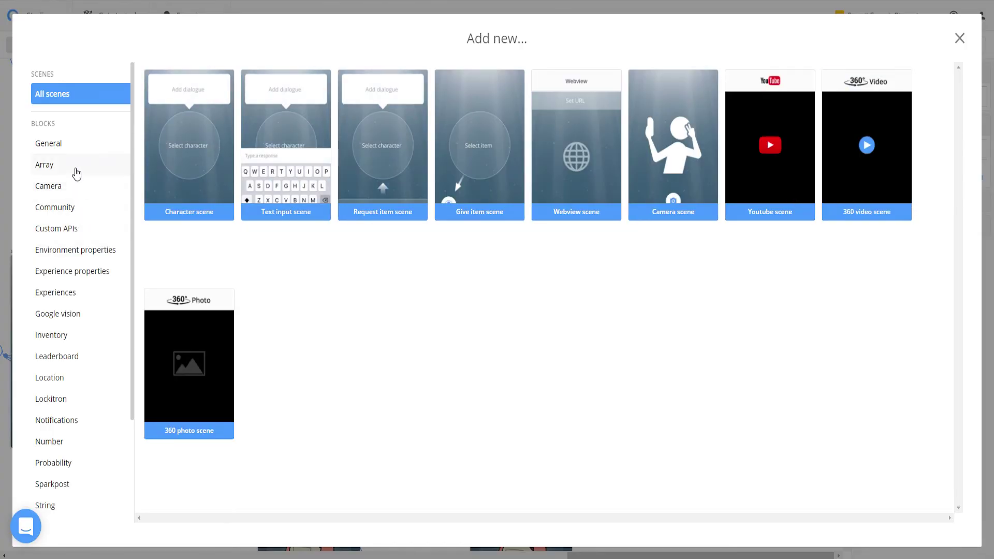
click(64, 335)
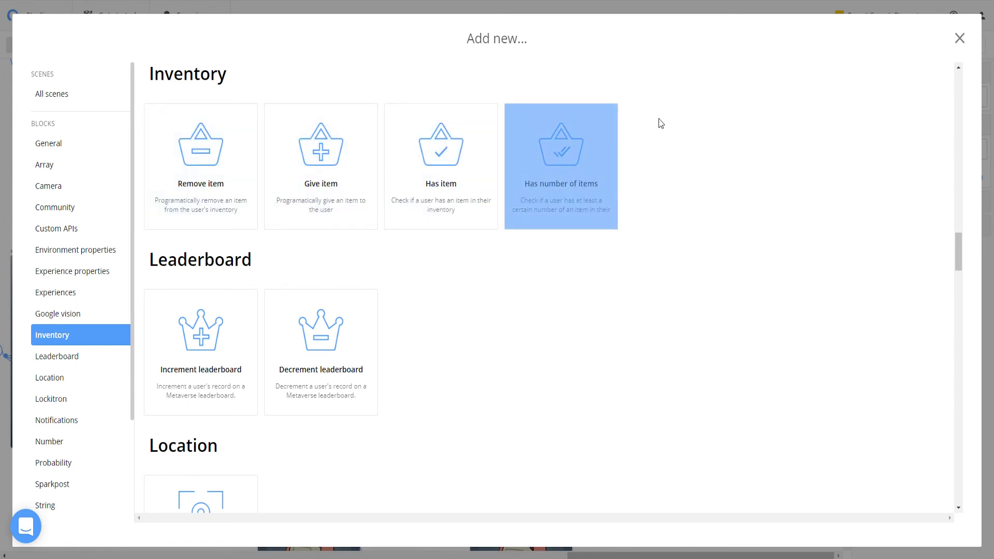
click(959, 37)
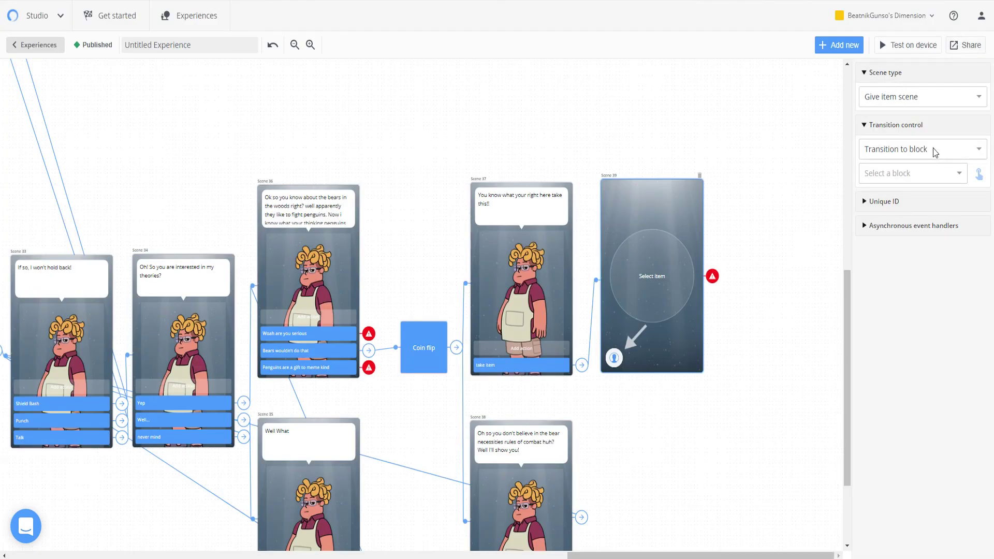
click(874, 149)
click(903, 169)
Make Scene 39 give the pickle item and continue to another scene
click(644, 279)
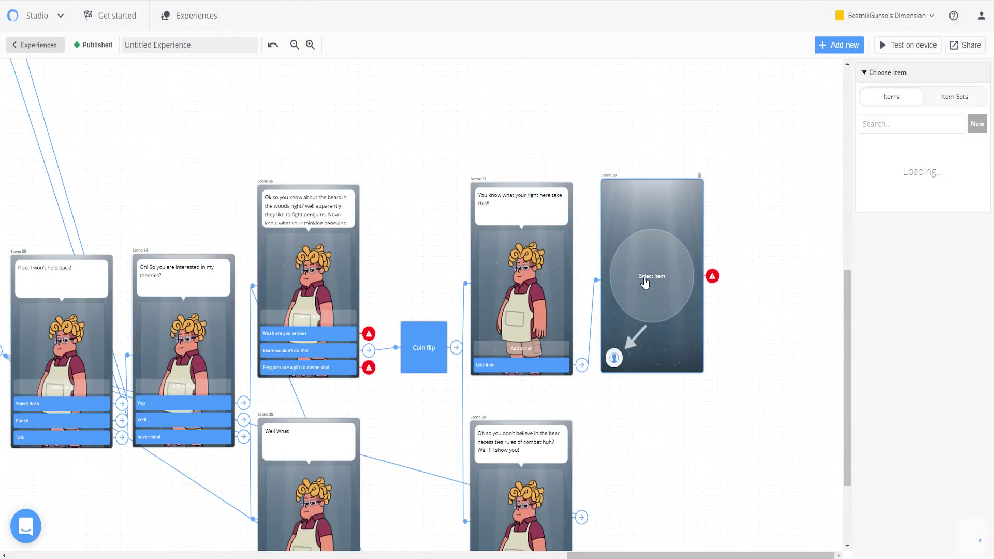
click(883, 156)
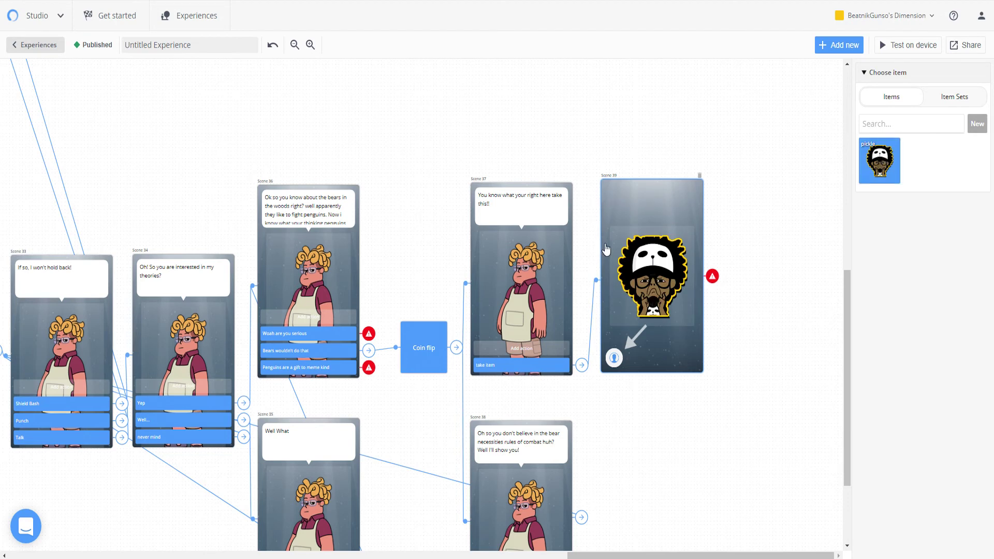
click(713, 275)
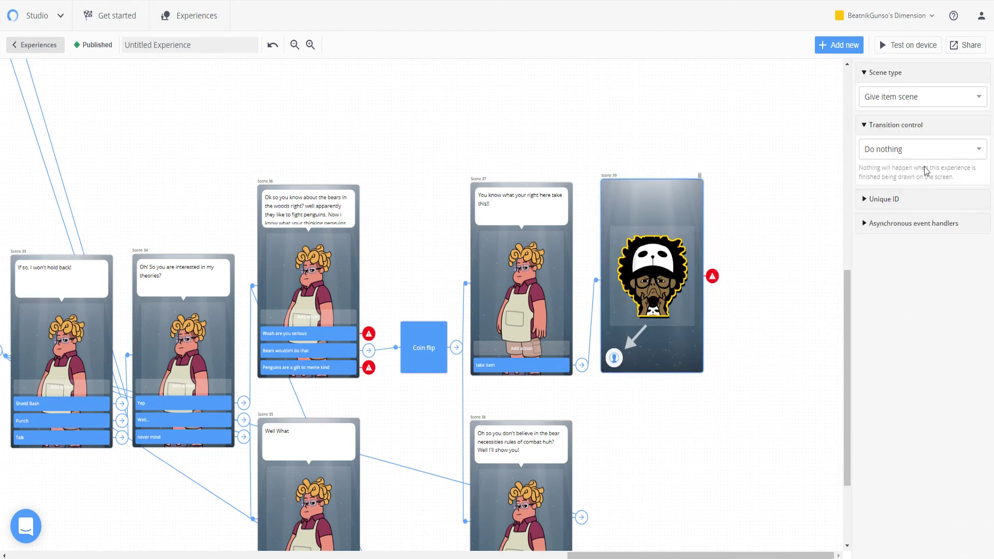
click(929, 155)
click(920, 187)
click(906, 179)
scroll(898, 218, down, 10)
scroll(902, 222, up, 10)
Add character Scene 40 after Scene 39, placed alongside, saying 'Thanks for listening'
click(903, 201)
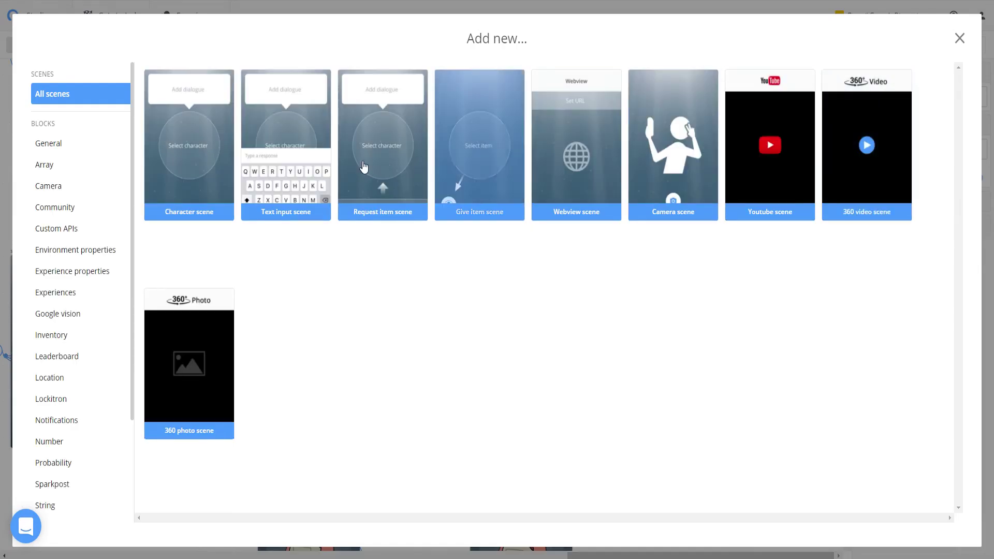
click(200, 165)
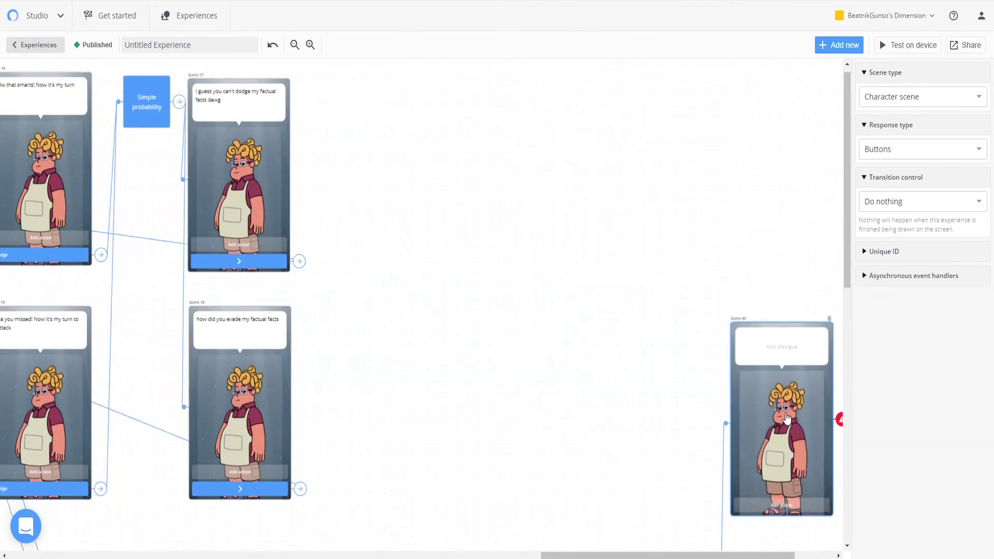
click(797, 229)
drag(797, 229, 763, 302)
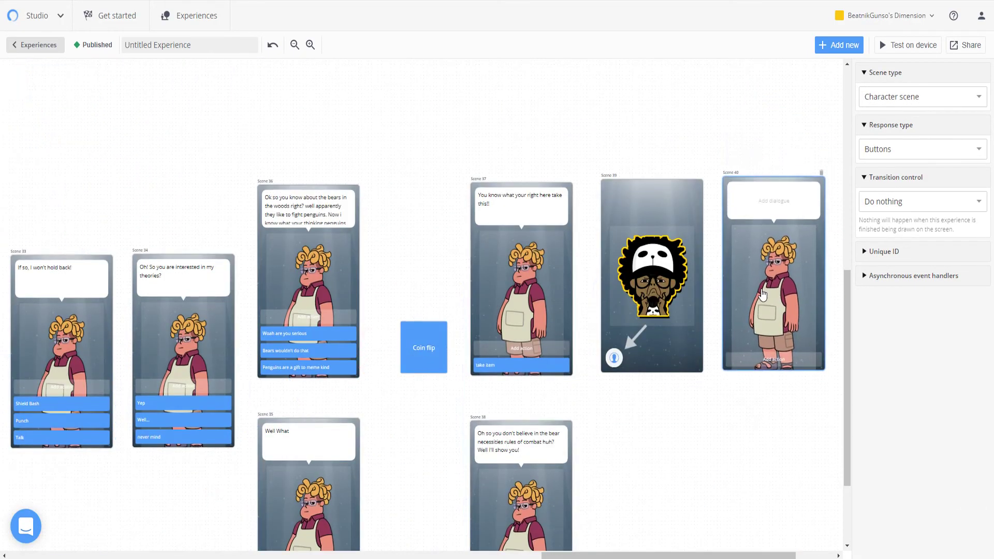
click(753, 202)
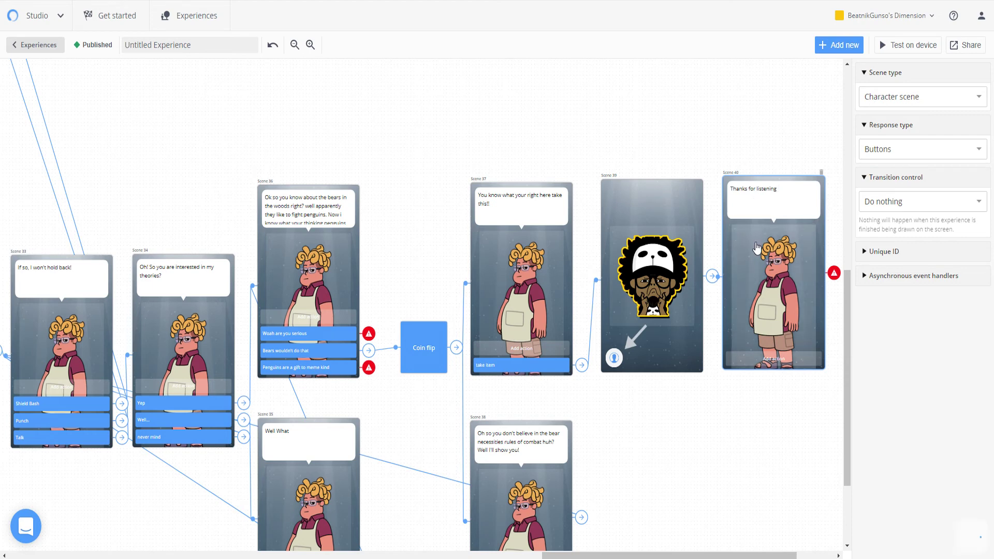
drag(757, 247, 754, 249)
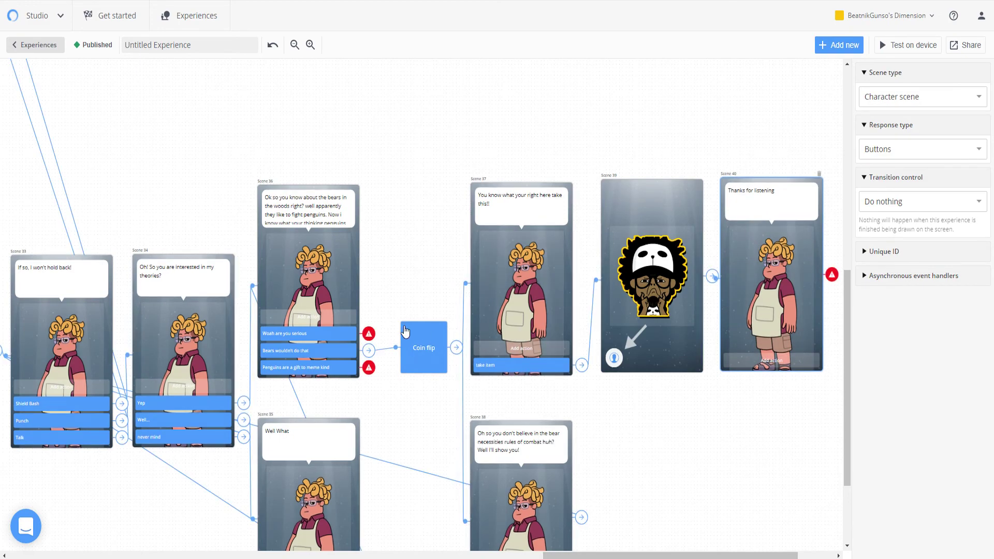
scroll(355, 301, up, 5)
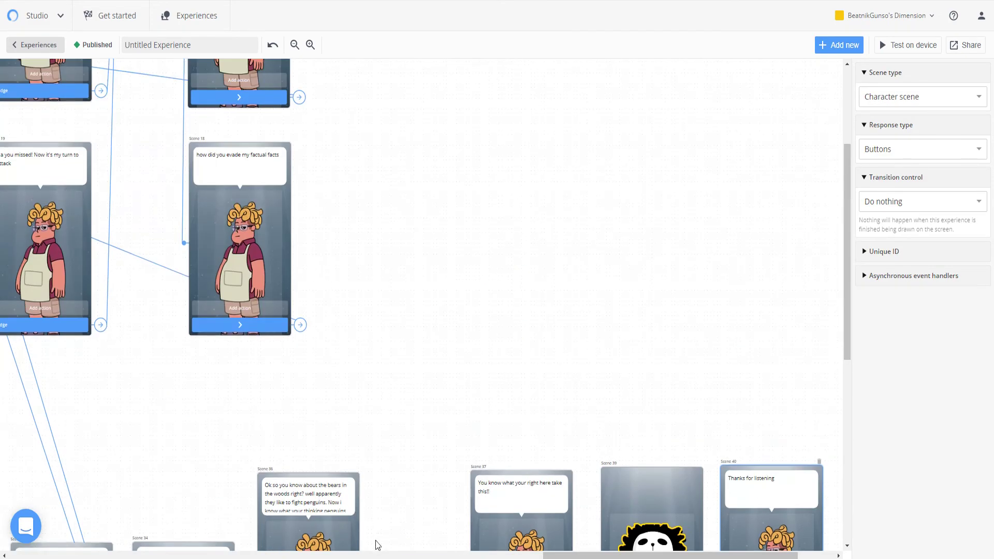
drag(546, 554, 486, 547)
scroll(360, 499, left, 12)
scroll(477, 390, up, 3)
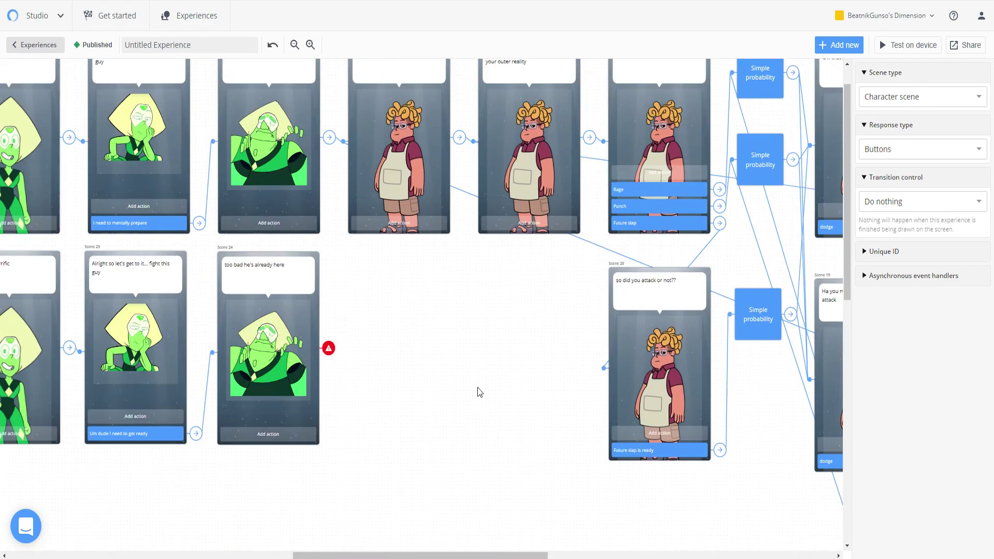
scroll(642, 539, right, 8)
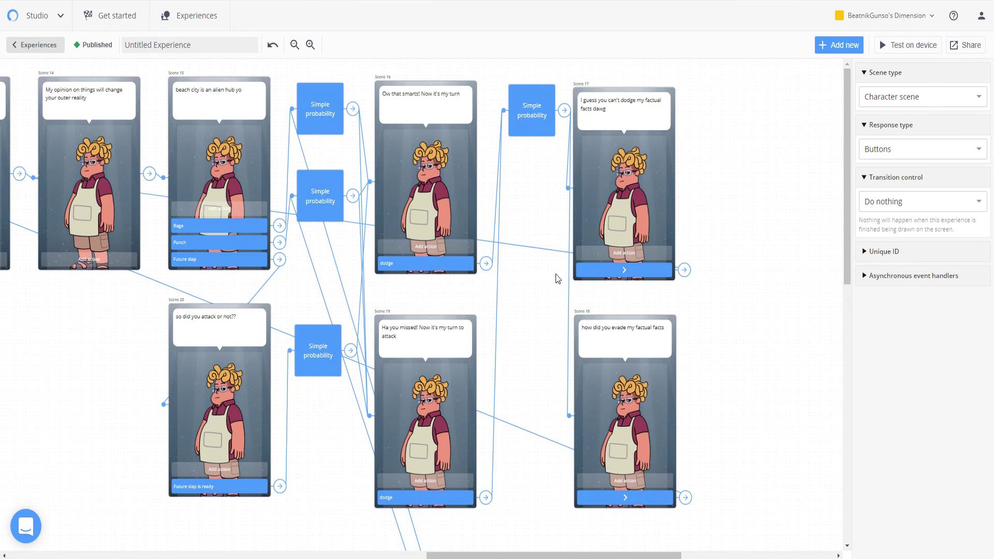
scroll(558, 278, down, 1)
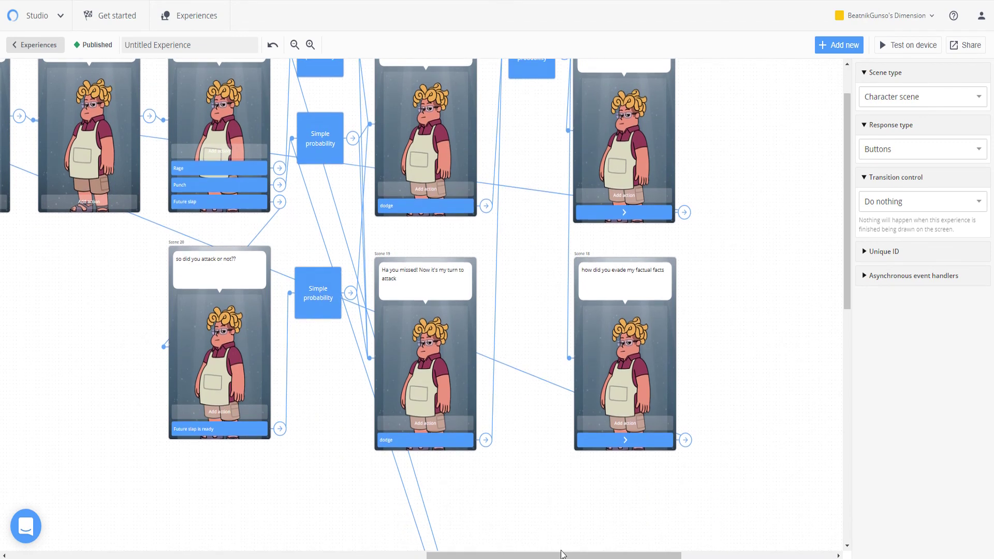
drag(562, 554, 430, 521)
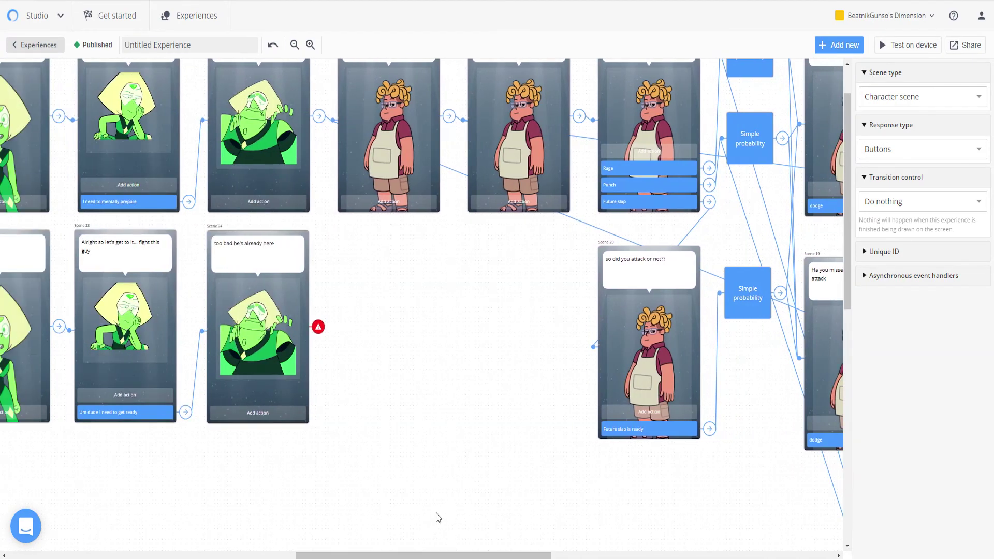
scroll(461, 459, up, 1)
scroll(461, 459, down, 6)
drag(515, 552, 713, 518)
scroll(595, 554, down, 4)
scroll(595, 554, right, 4)
scroll(712, 518, right, 1)
scroll(660, 443, up, 4)
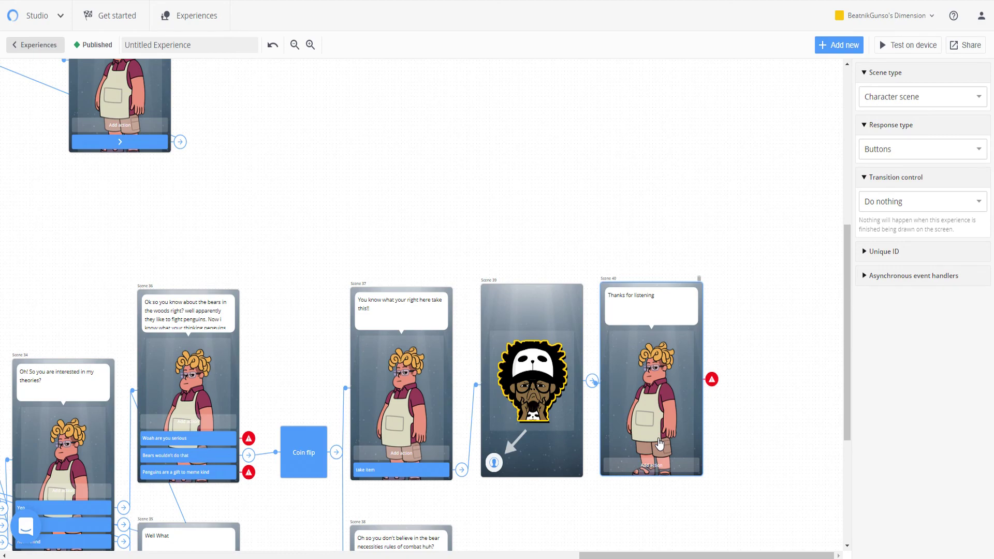
scroll(647, 450, down, 3)
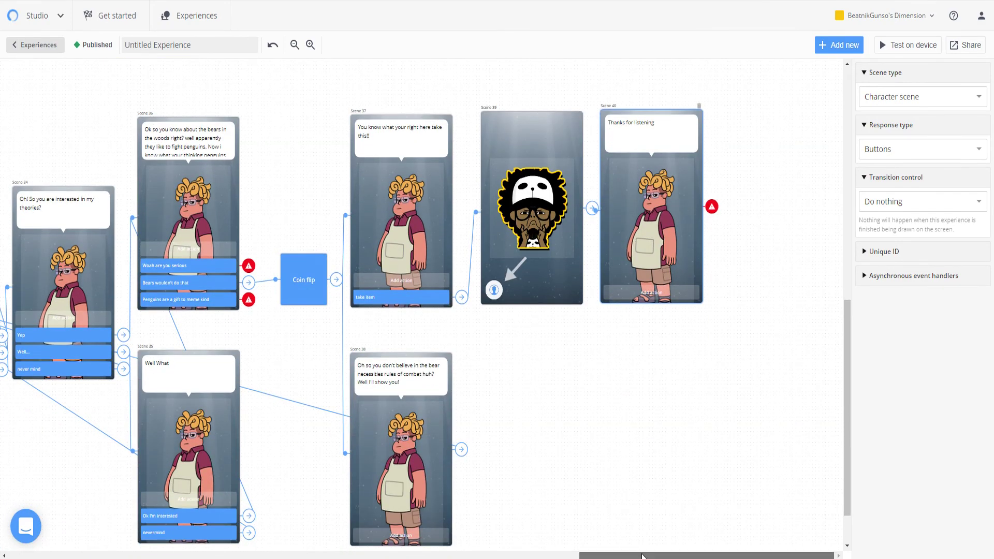
drag(641, 555, 662, 458)
scroll(523, 527, down, 1)
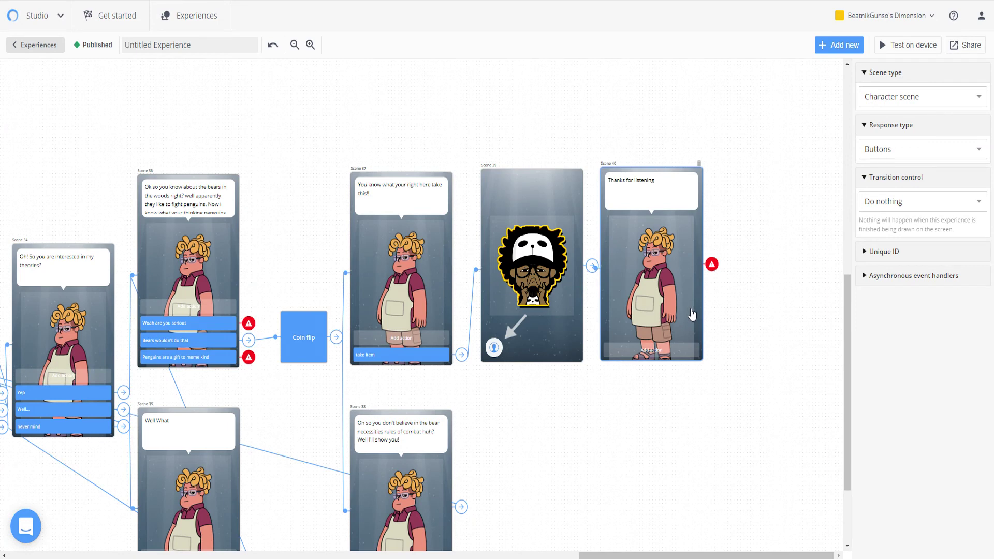
click(767, 390)
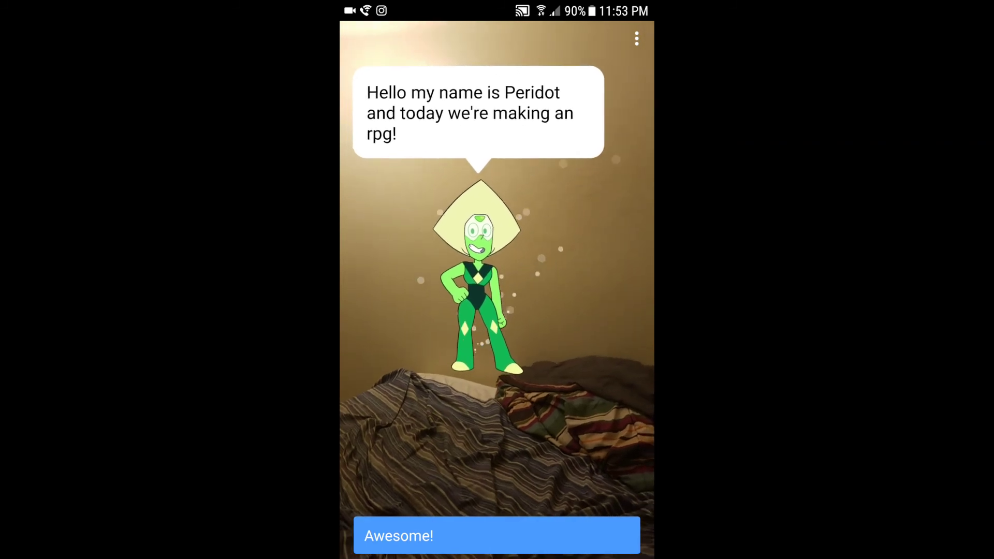
On the phone, reply Awesome!, I'm steven, then Do I have to fight?
click(497, 535)
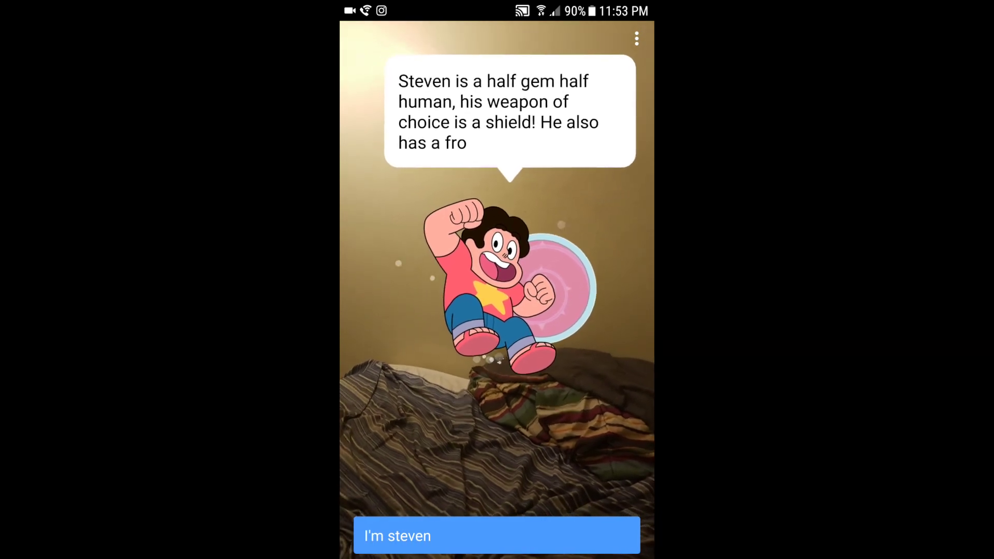
click(497, 534)
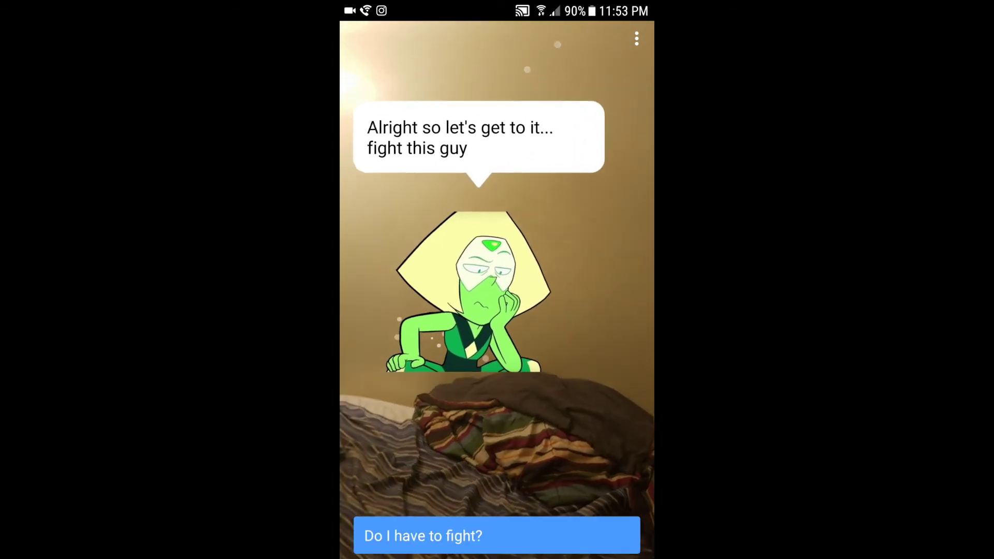
click(496, 549)
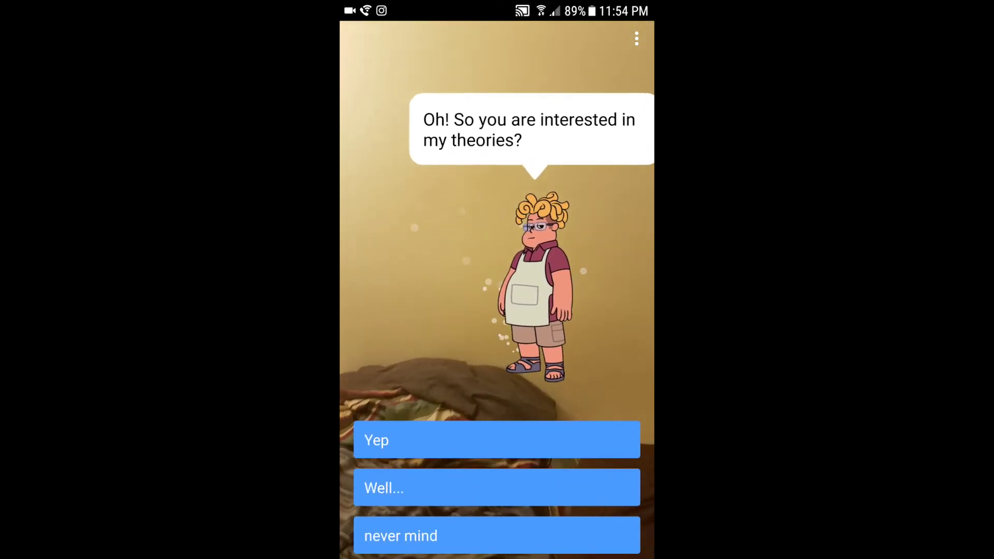
Pick Well..., show interest in the theories, choose wait hold on, and answer the penguin blackbelt claim
click(497, 487)
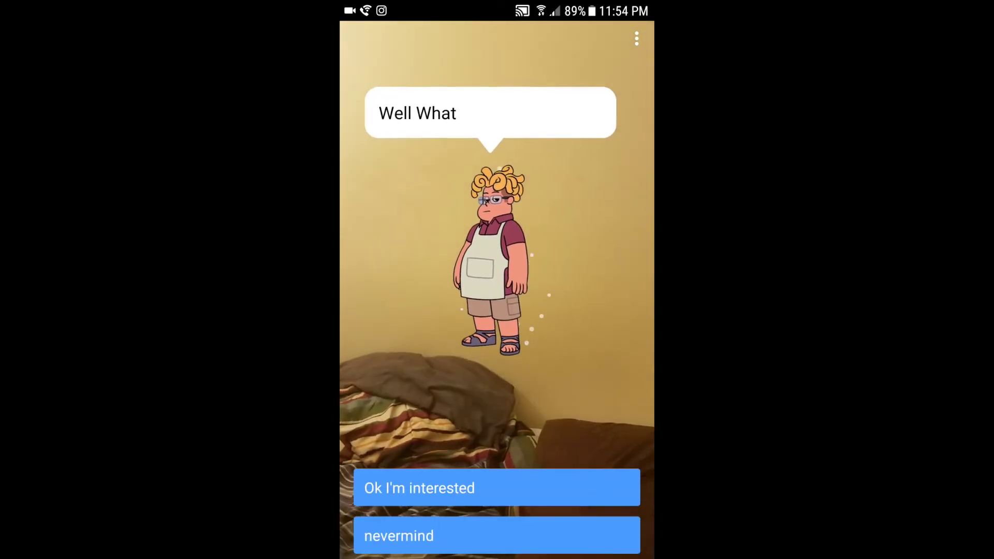
click(497, 488)
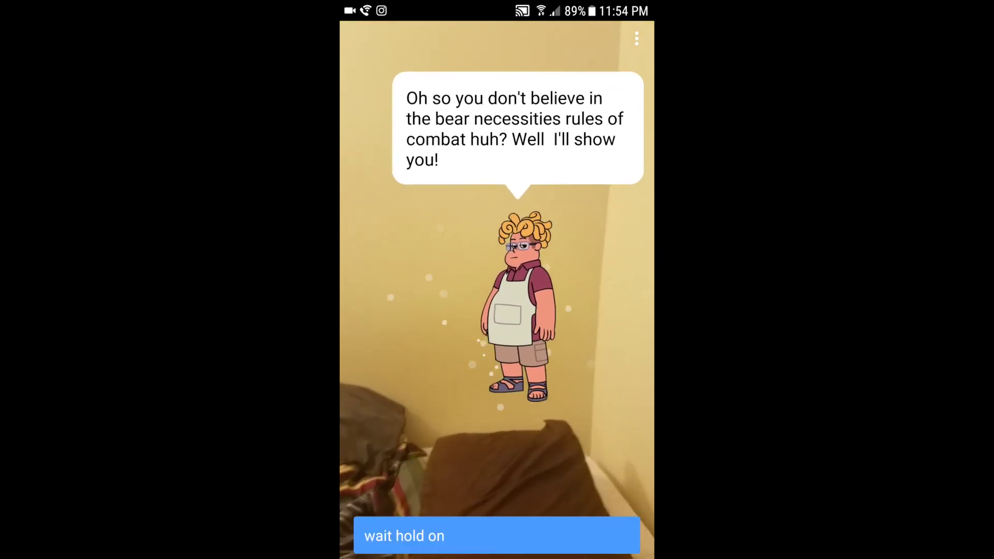
click(496, 535)
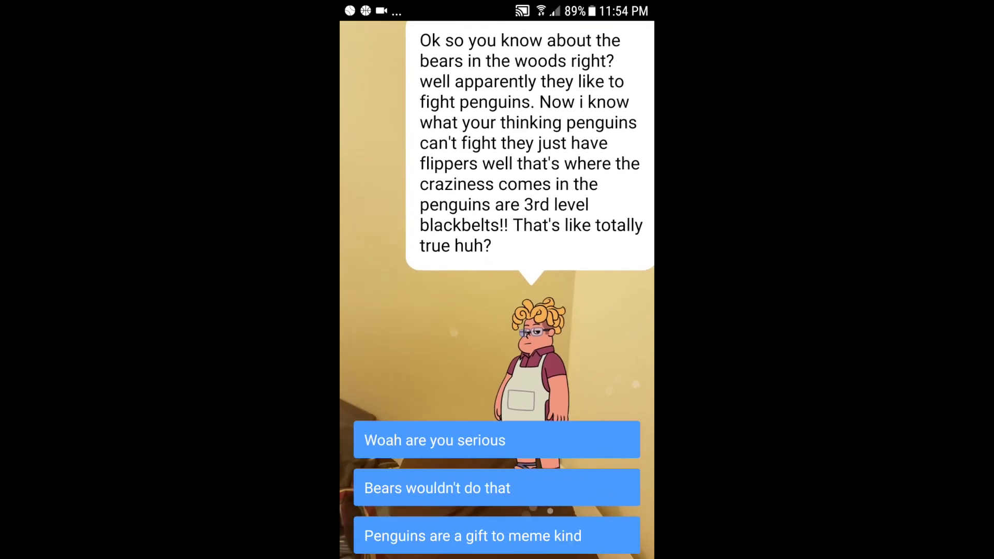
click(497, 487)
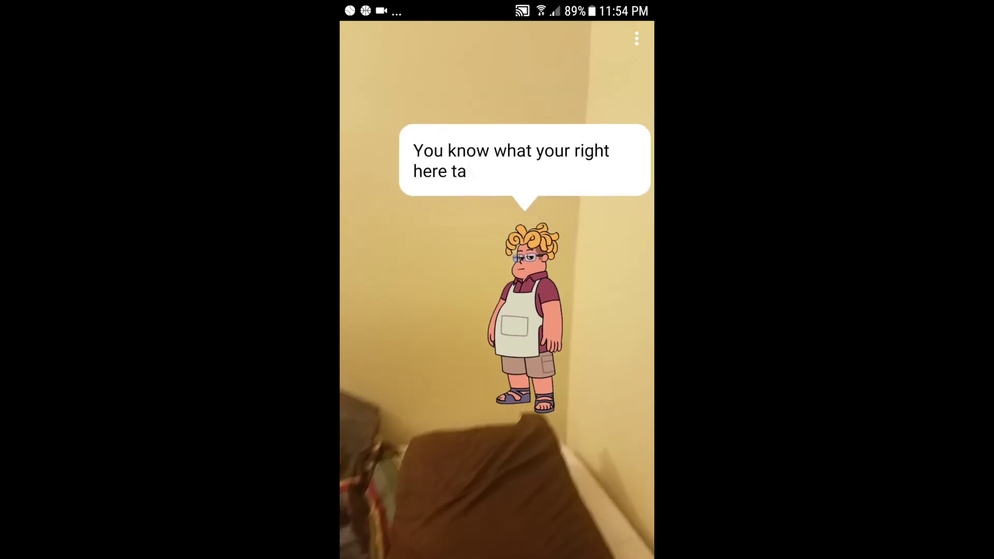